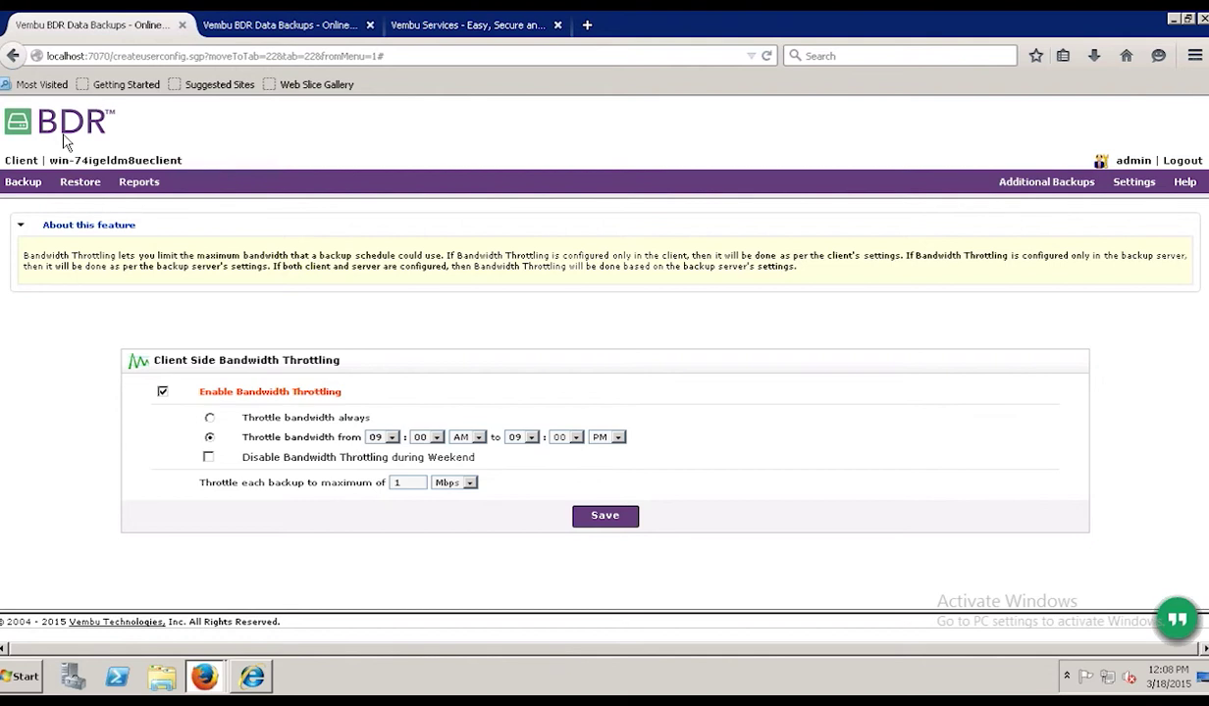
# - Start a new Disk Image backup schedule from the Backup menu's Image Backups
pyautogui.click(27, 187)
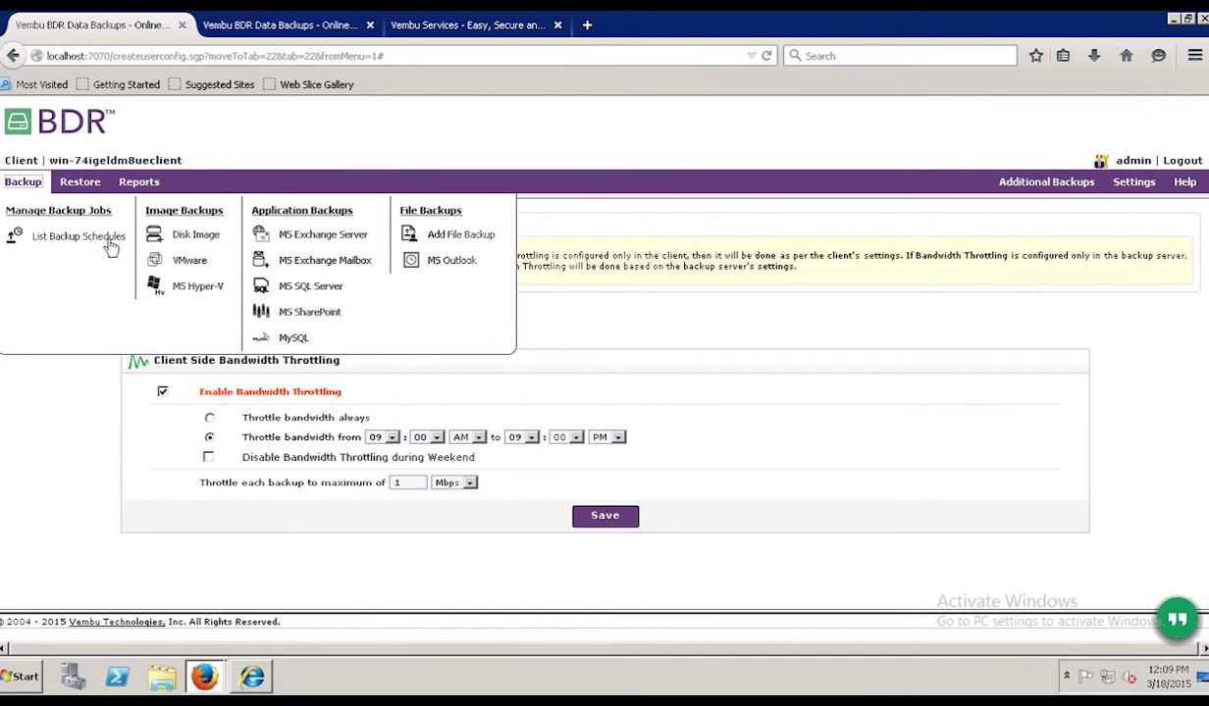
pyautogui.click(193, 243)
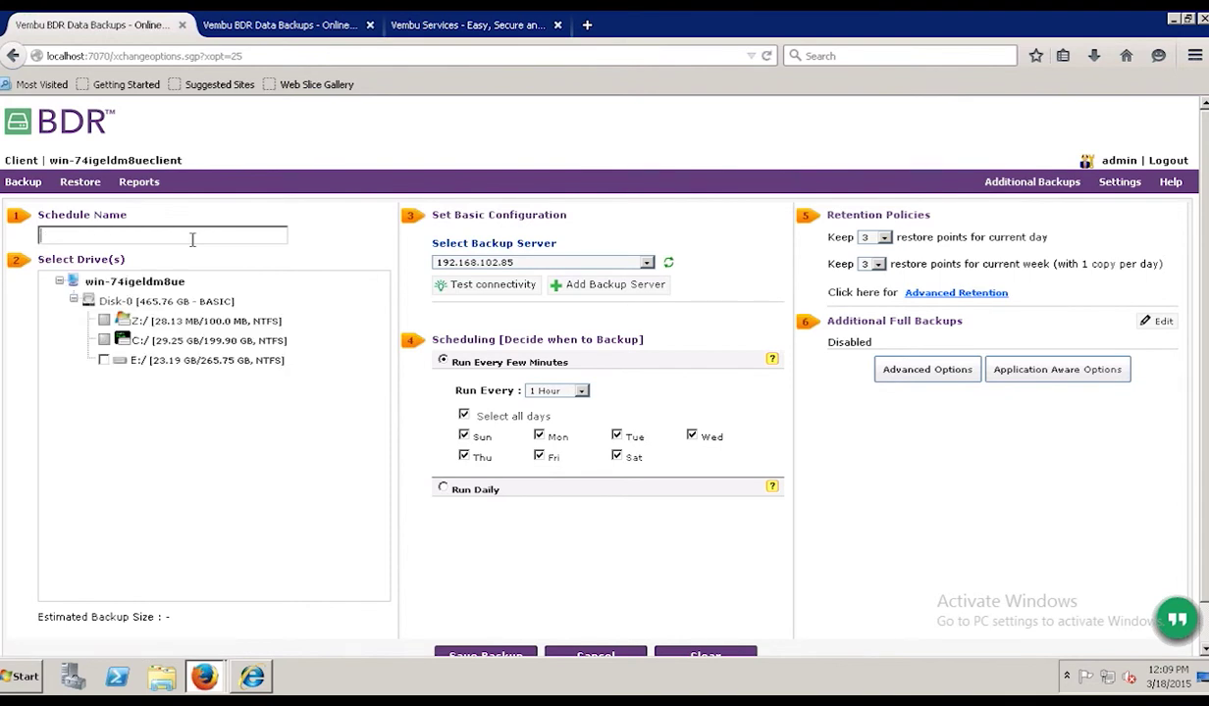
# - Name the schedule Test, include drive E:, and run it every 6 hours
pyautogui.write('Test')
pyautogui.click(104, 361)
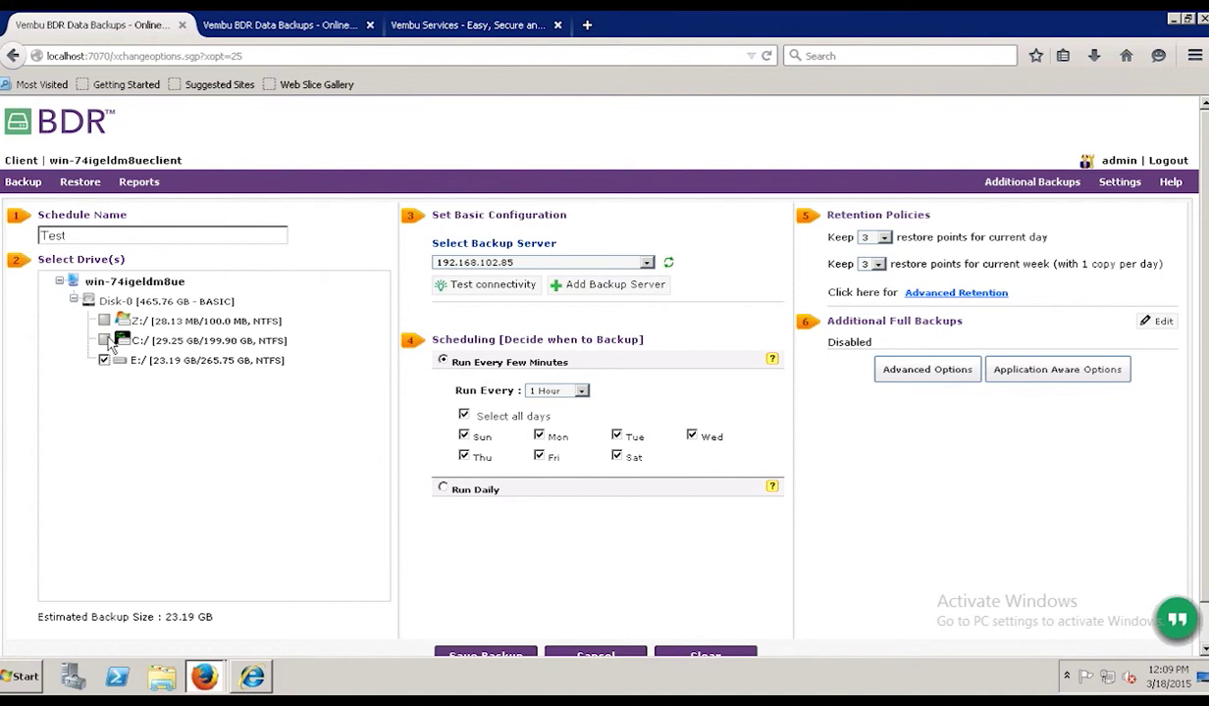
pyautogui.moveTo(1106, 13)
pyautogui.click(783, 21)
pyautogui.click(554, 392)
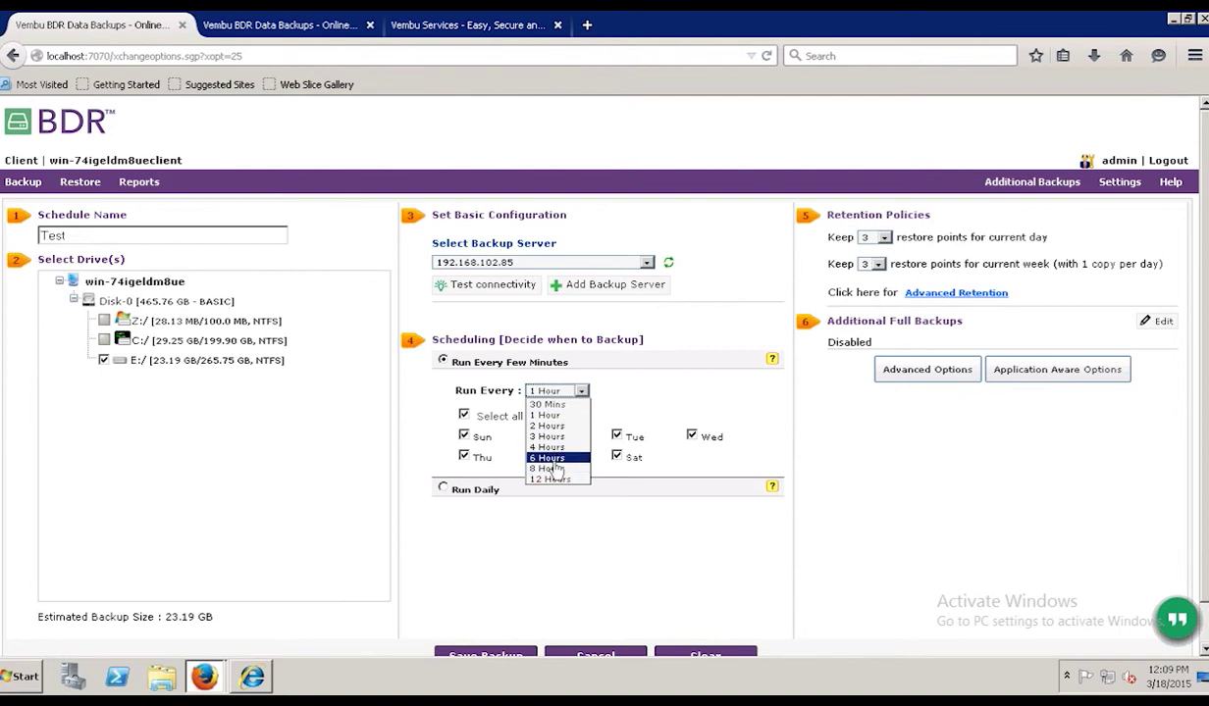
pyautogui.click(553, 463)
pyautogui.click(444, 490)
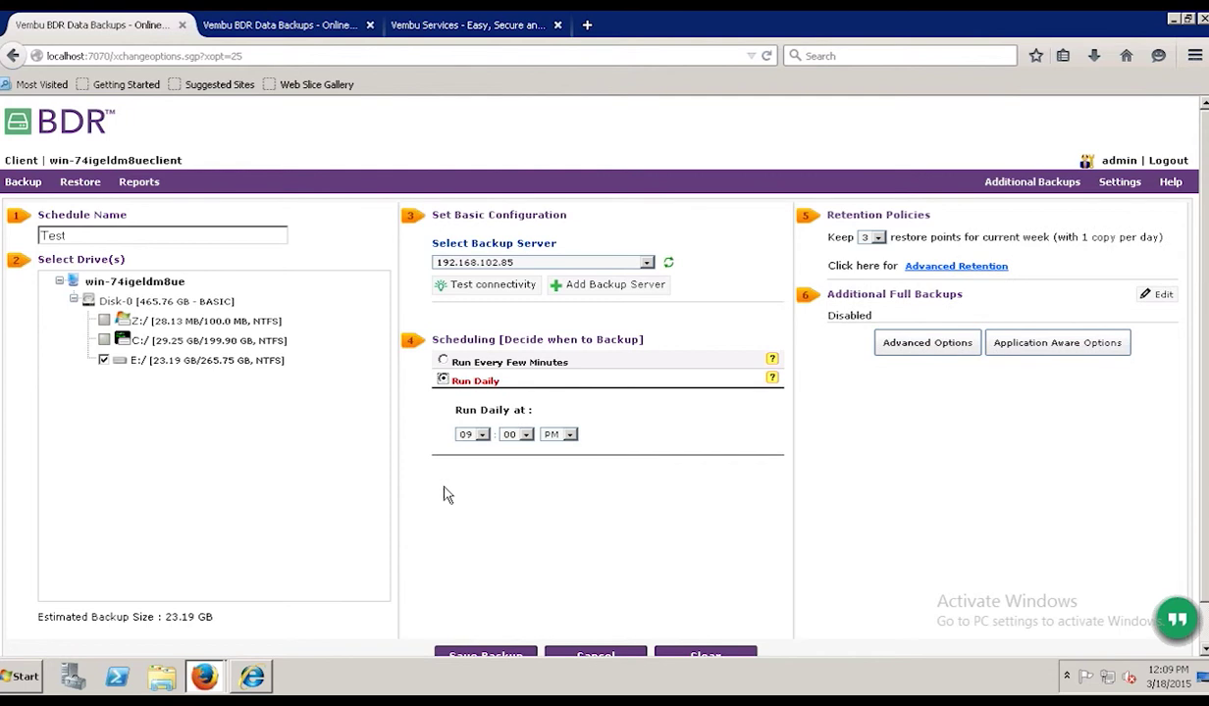
pyautogui.click(443, 361)
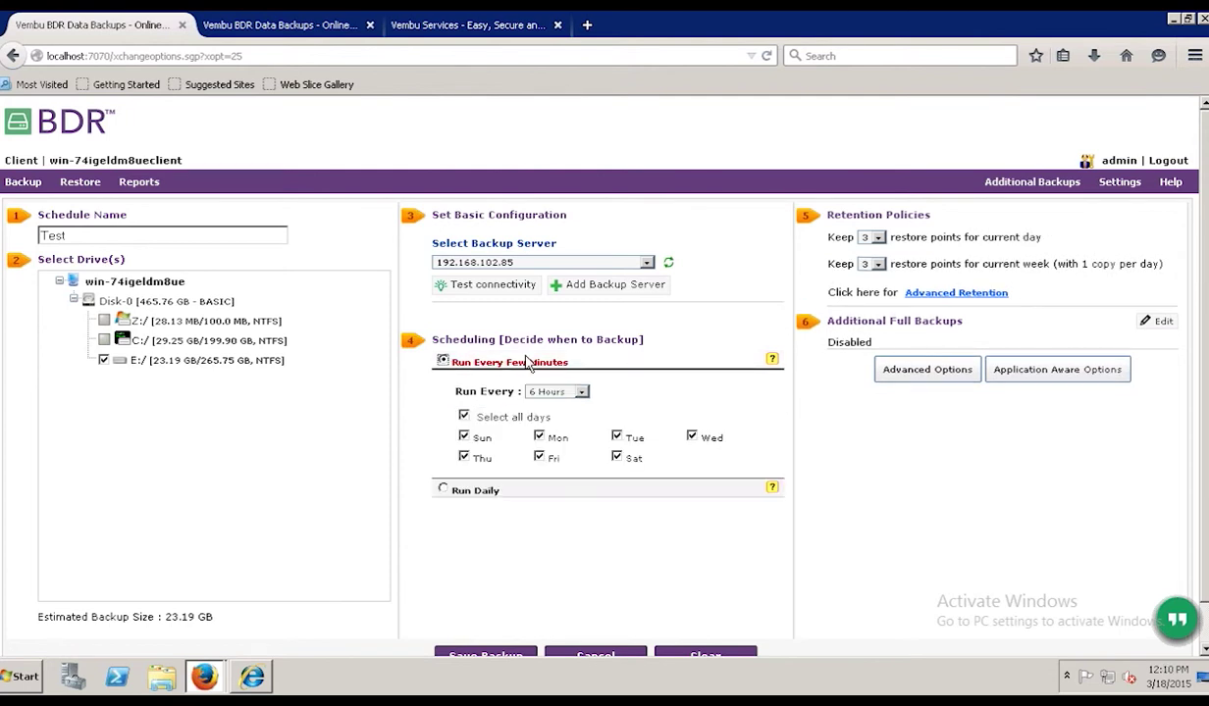
# - Keep 4 restore points for the day and 7 for the week
pyautogui.click(877, 237)
pyautogui.click(866, 272)
pyautogui.click(877, 264)
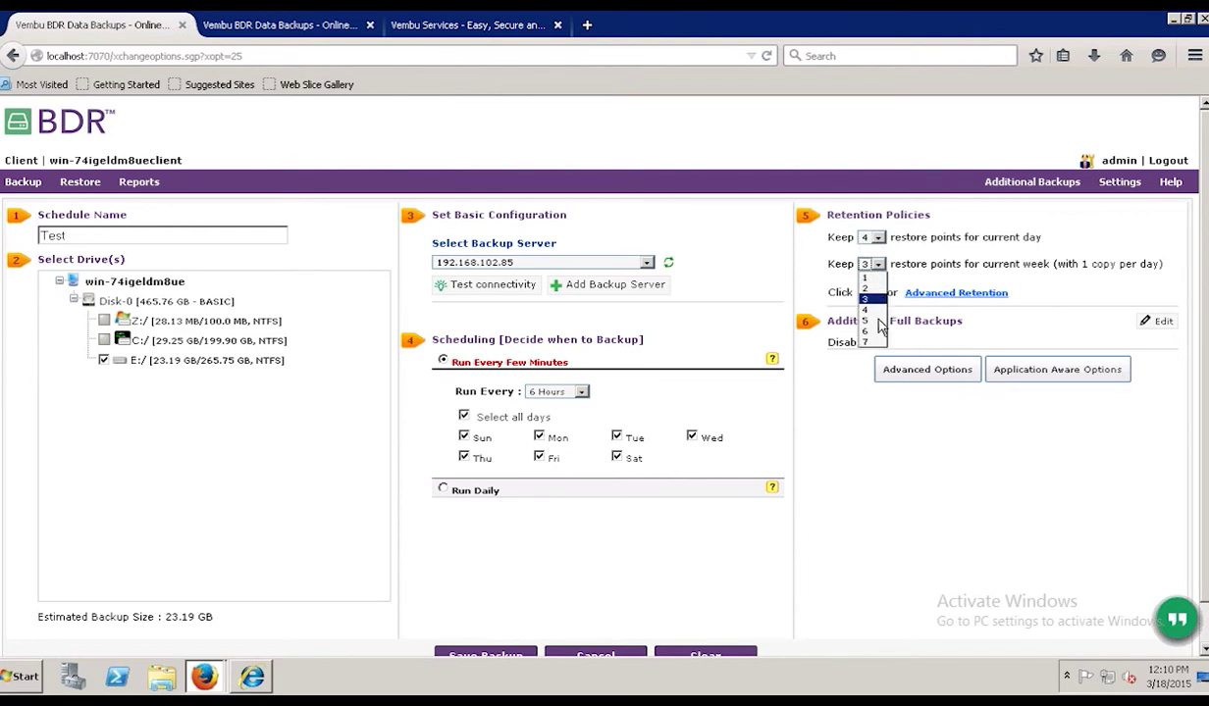
pyautogui.click(865, 342)
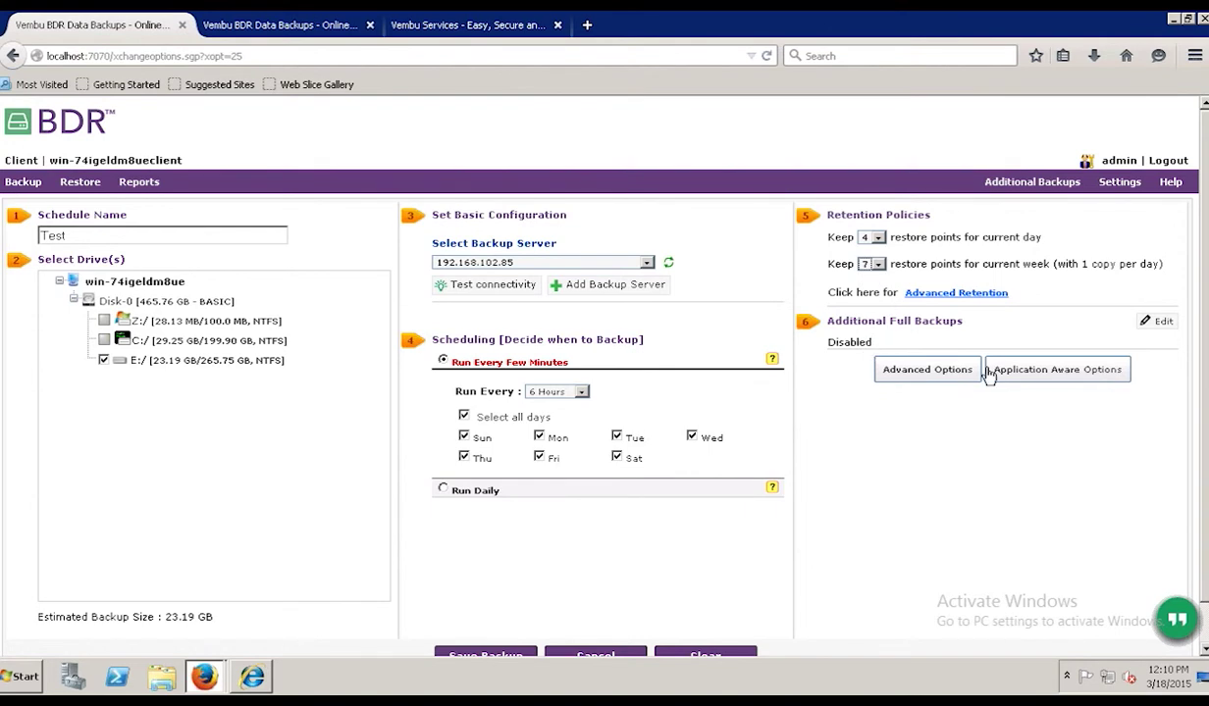
# - Enable Application Aware Process and Truncate the transaction logs in Application Aware Options
pyautogui.click(1032, 372)
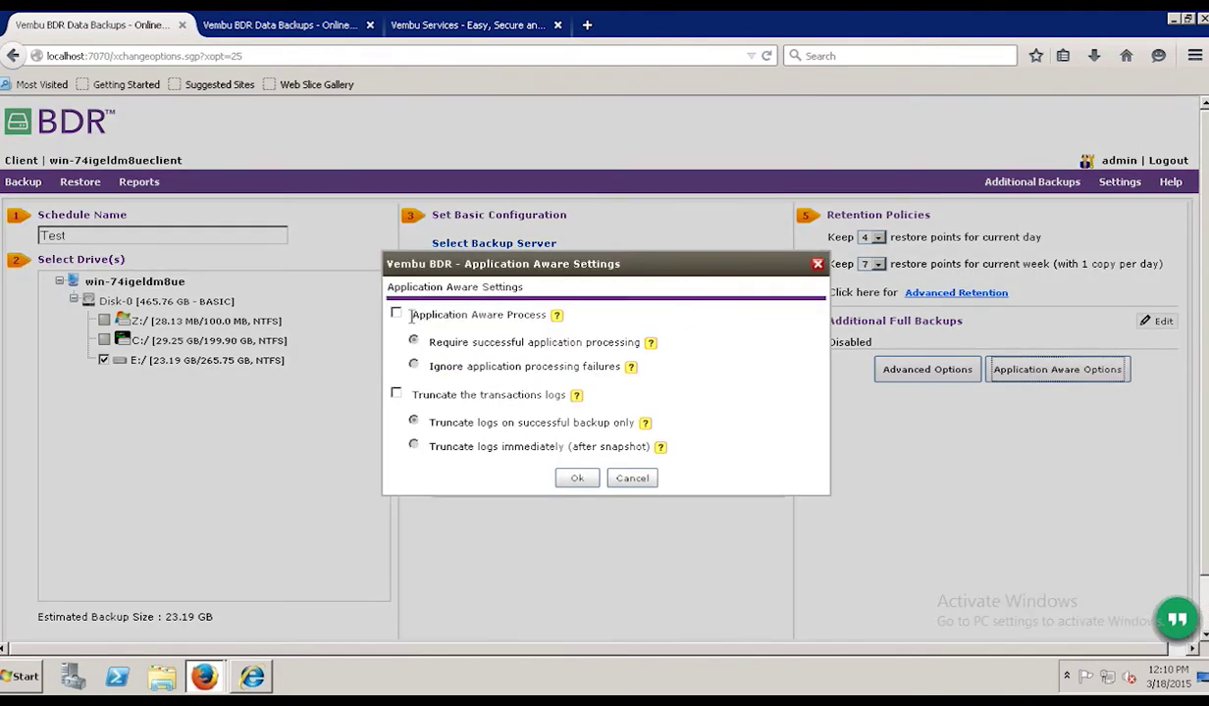
pyautogui.click(396, 315)
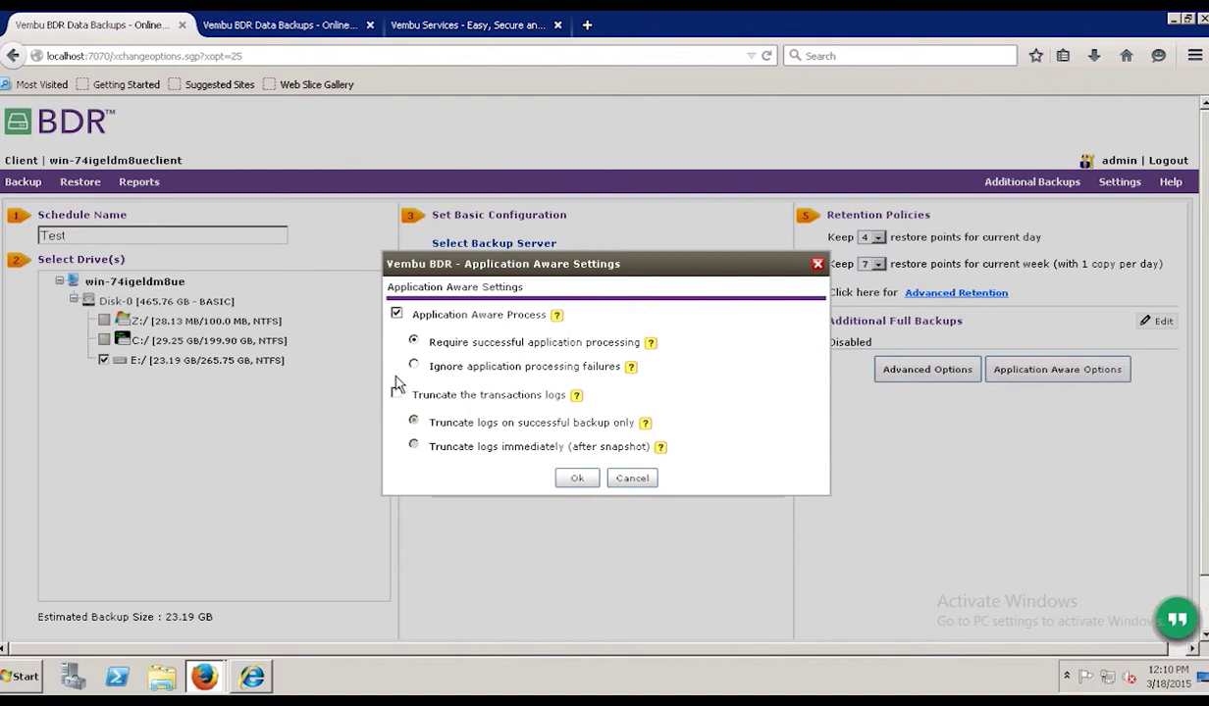
pyautogui.click(396, 394)
pyautogui.click(577, 480)
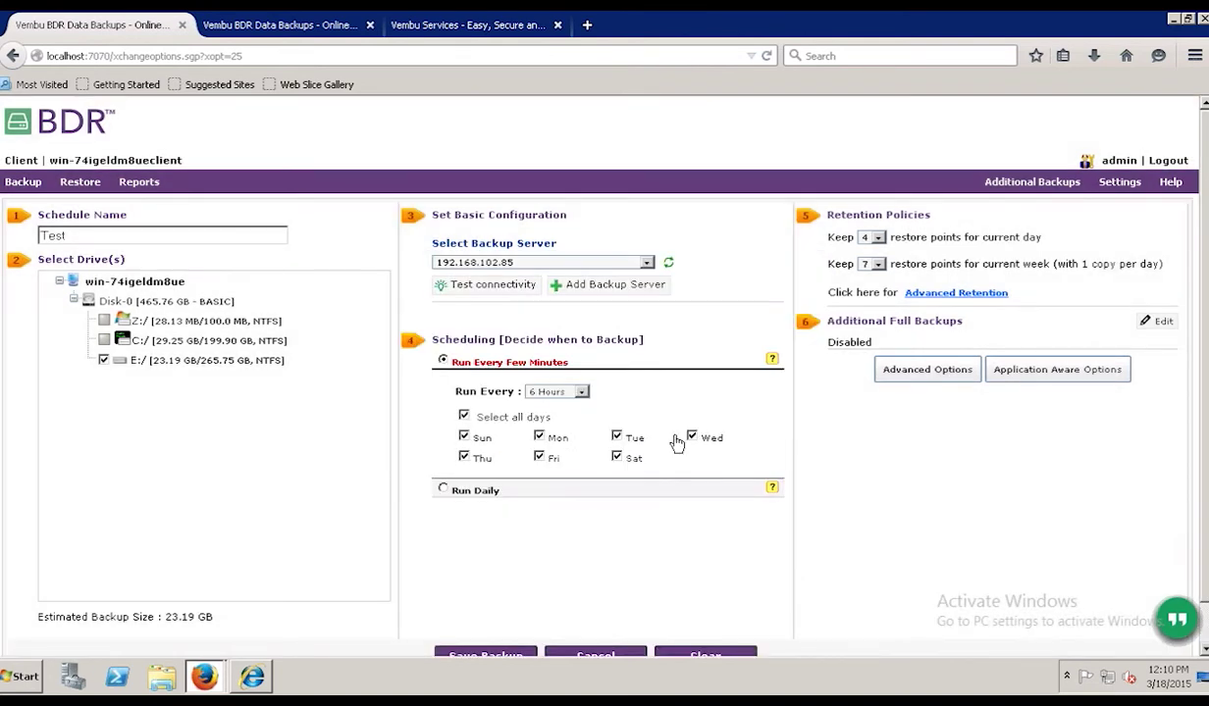
pyautogui.click(1077, 373)
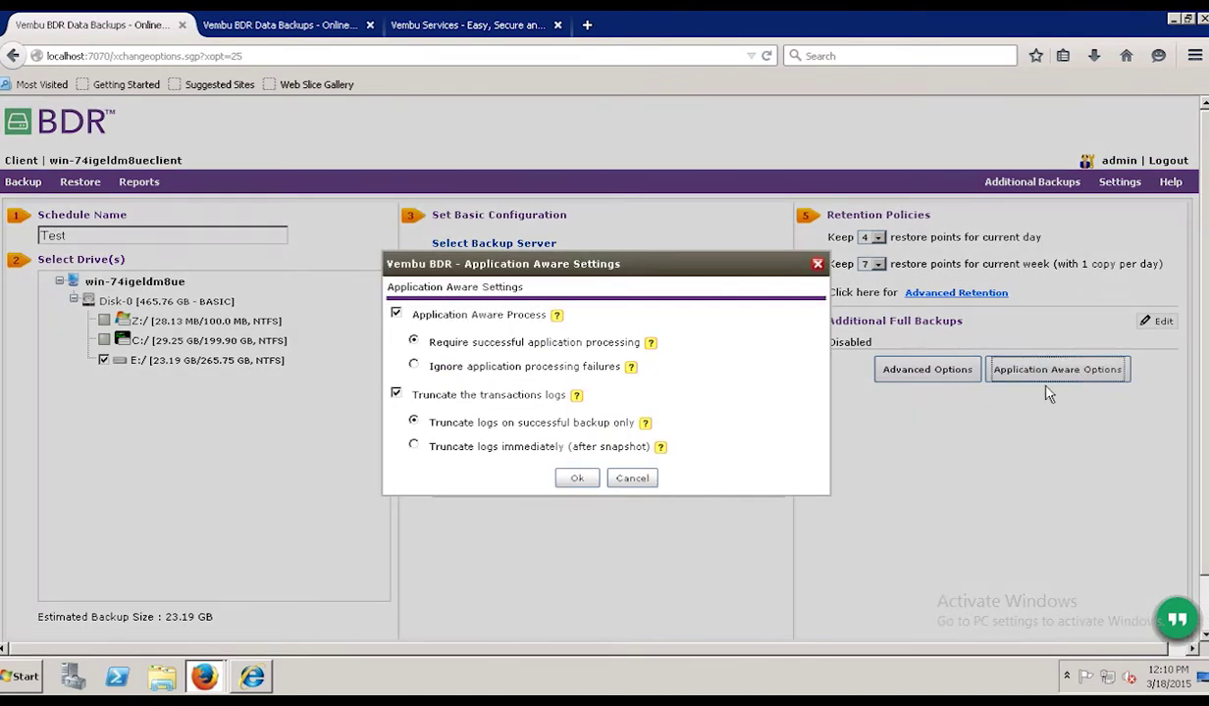
pyautogui.click(579, 483)
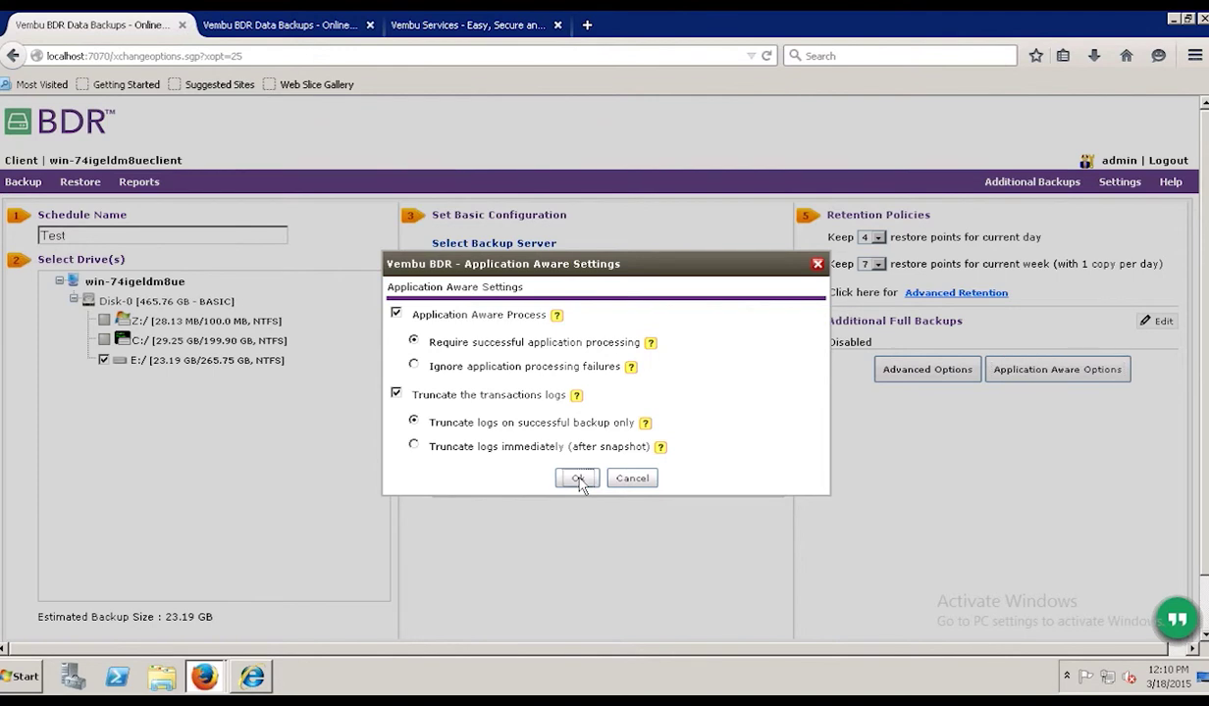
pyautogui.click(578, 479)
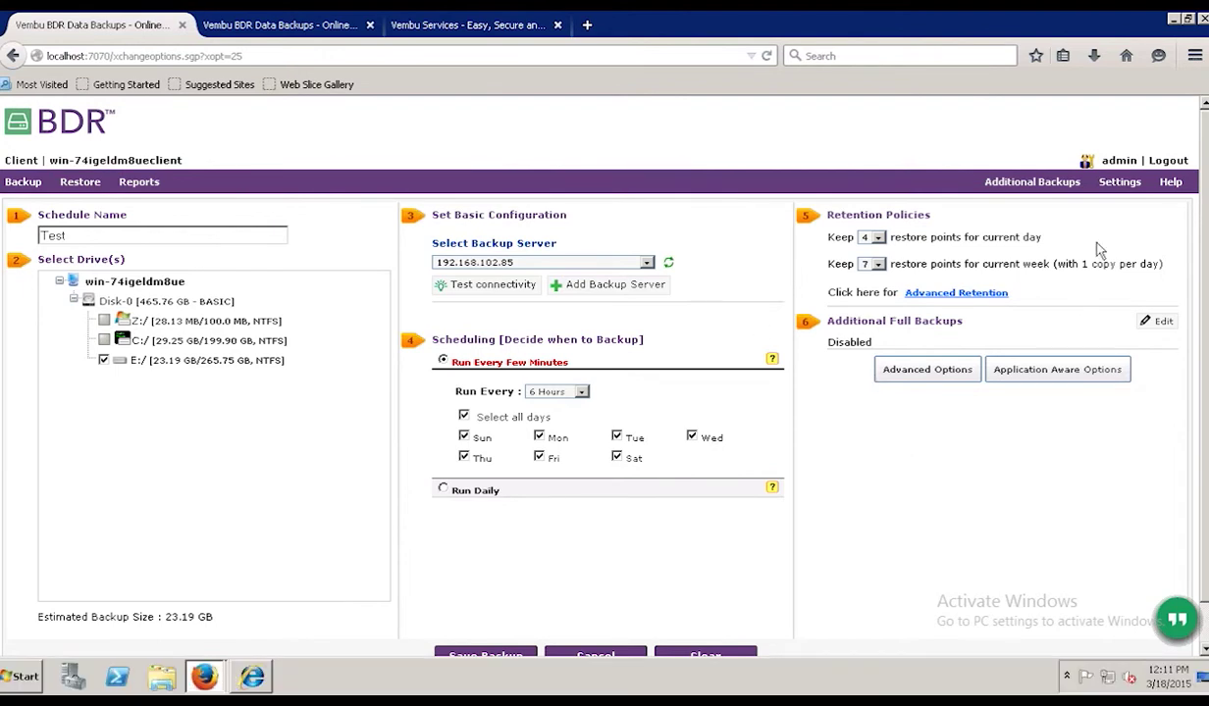
# - Throttle bandwidth to 2 Mbps from 09:00 AM to 09:00 PM, exempting weekends
pyautogui.moveTo(1120, 184)
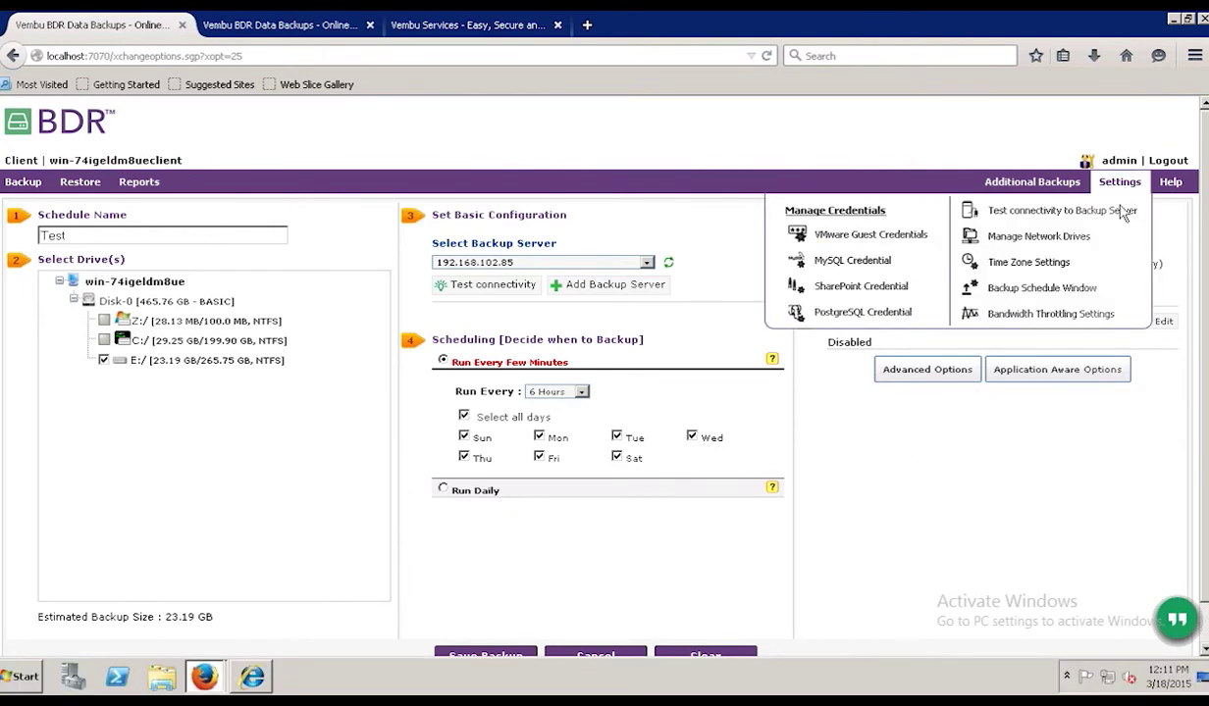
pyautogui.click(1067, 318)
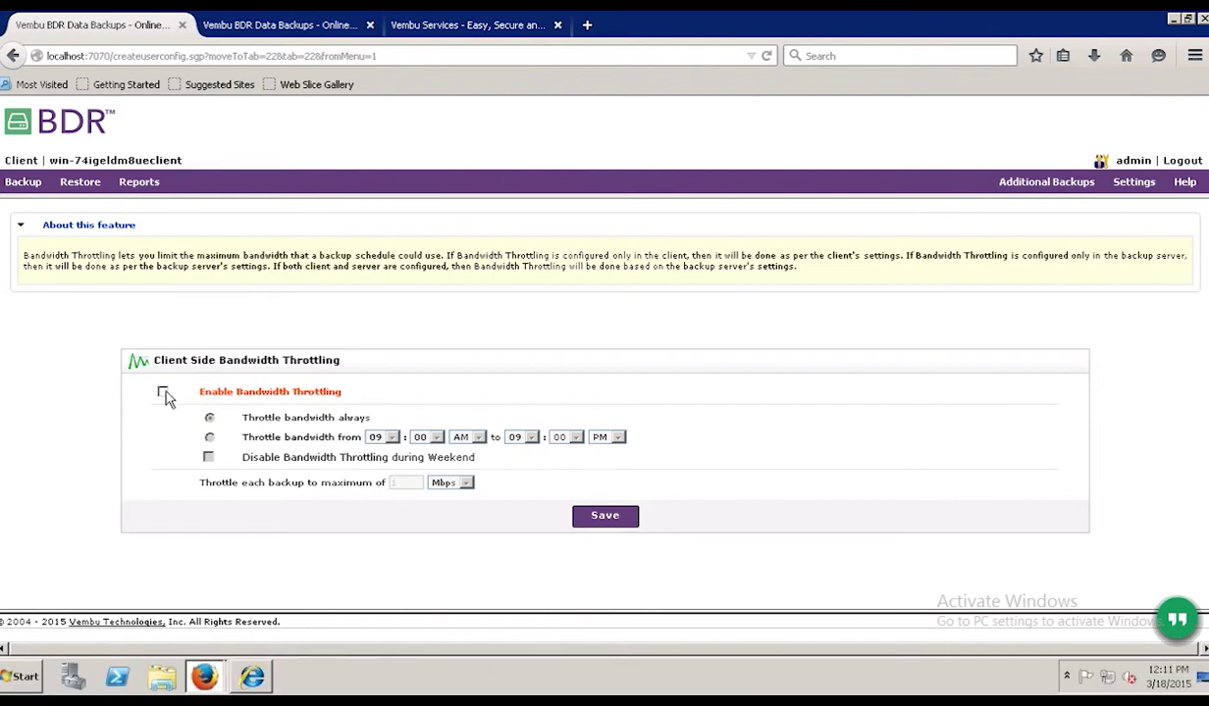
pyautogui.click(163, 392)
pyautogui.click(209, 437)
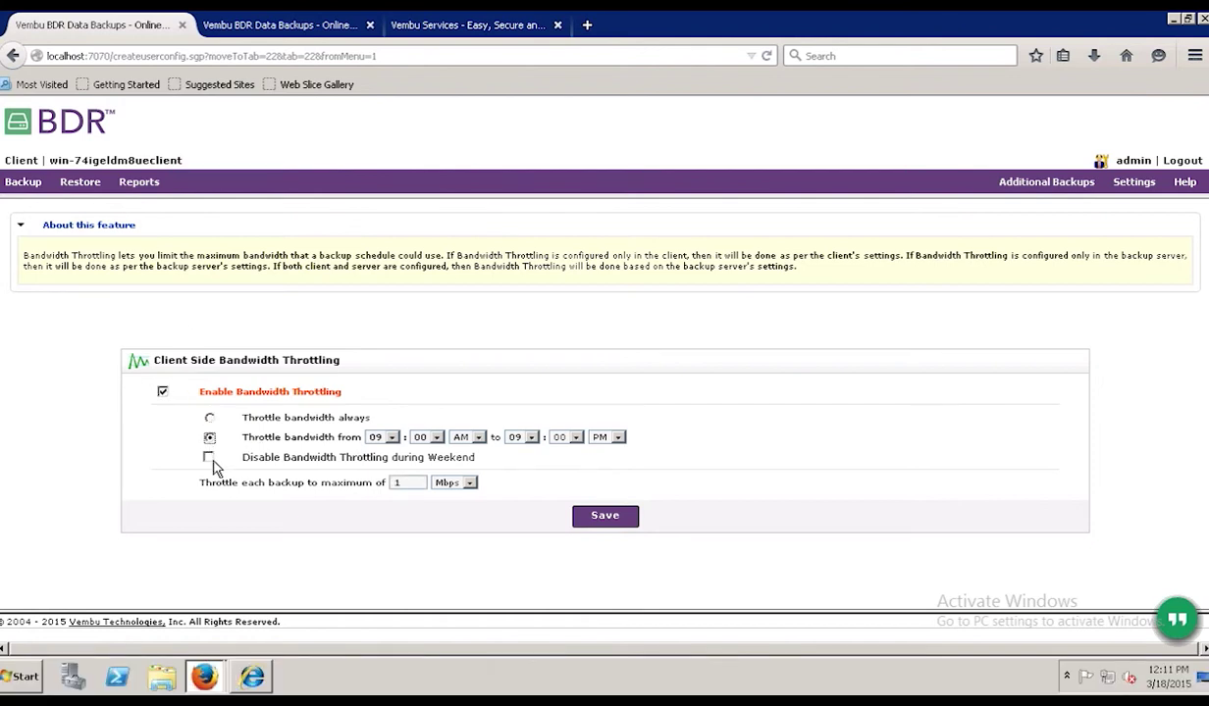
pyautogui.click(209, 458)
pyautogui.press('Tab')
pyautogui.write('2')
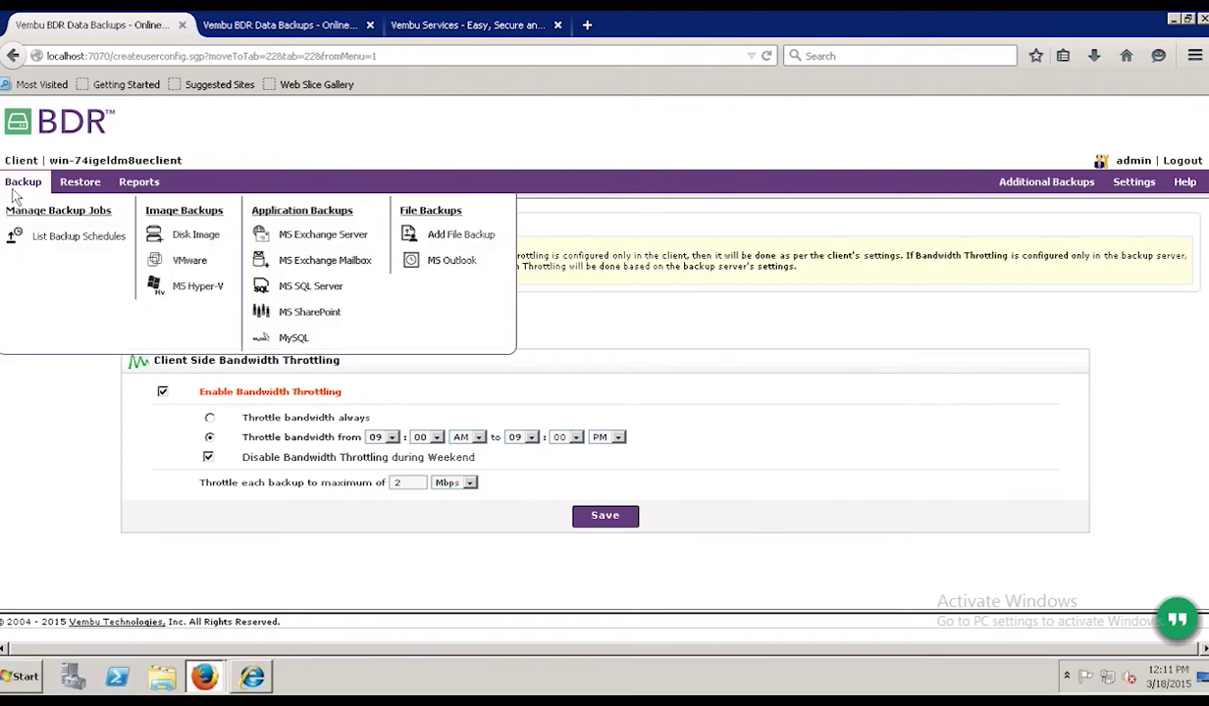
# - Check the listed VMware host address on the Add VMware Servers page
pyautogui.click(12, 186)
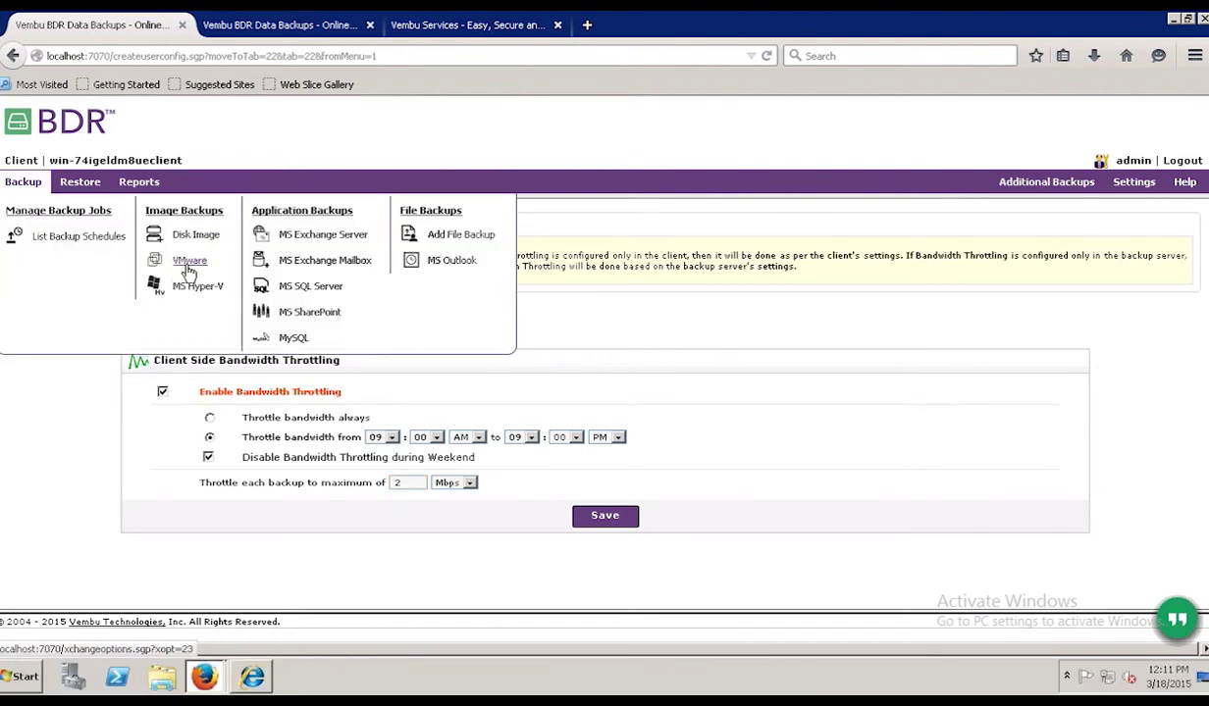
pyautogui.click(187, 263)
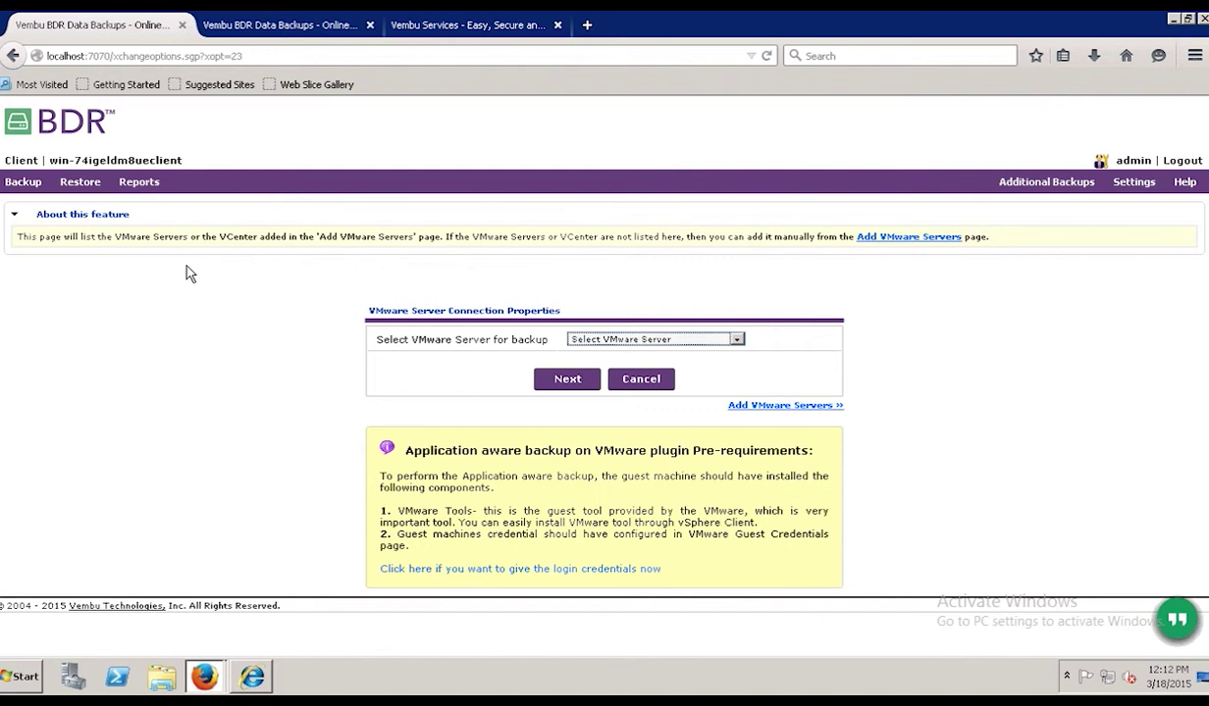
pyautogui.click(791, 410)
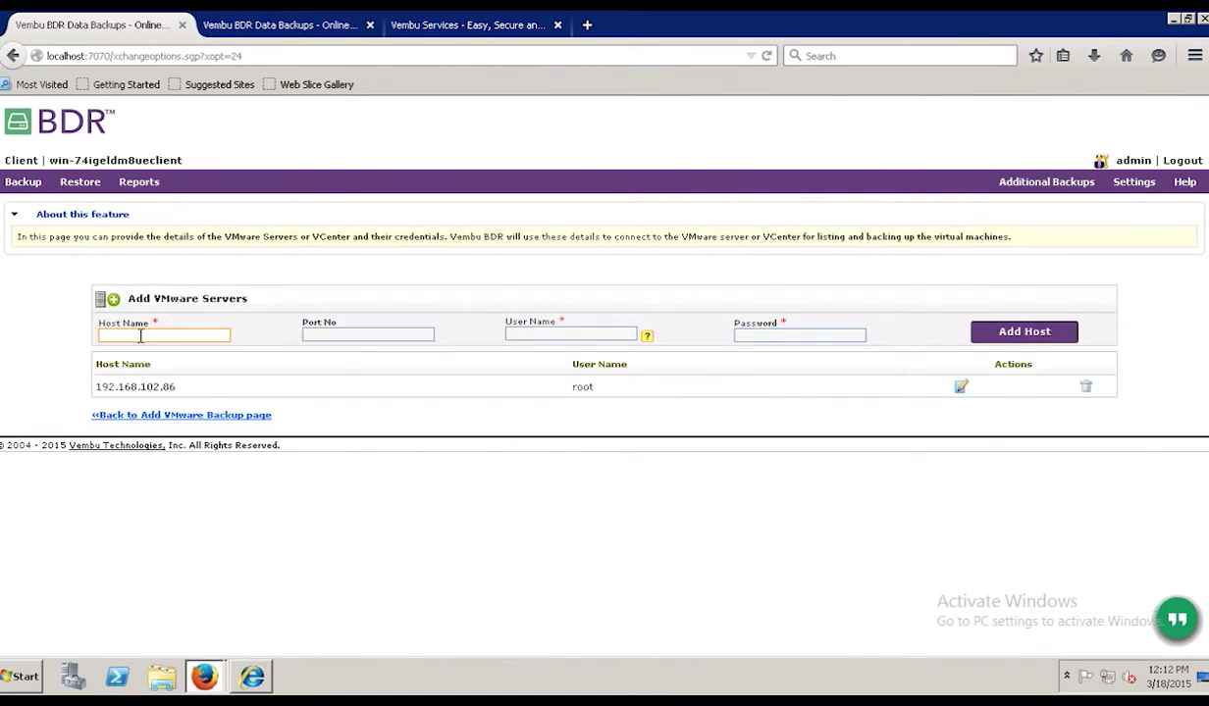
pyautogui.click(577, 334)
pyautogui.click(758, 334)
pyautogui.moveTo(95, 386); pyautogui.dragTo(169, 386)
# - Start a VMware backup for server 192.168.102.86 and continue to its schedule form
pyautogui.moveTo(19, 187)
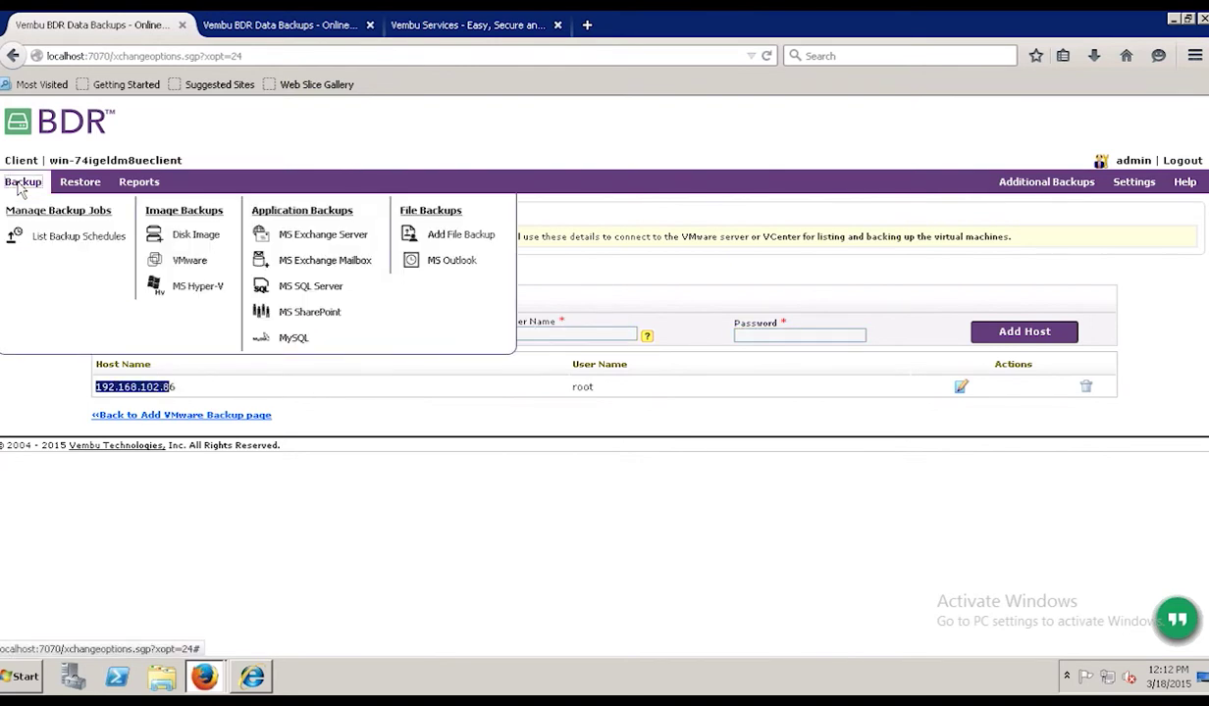
pyautogui.click(185, 263)
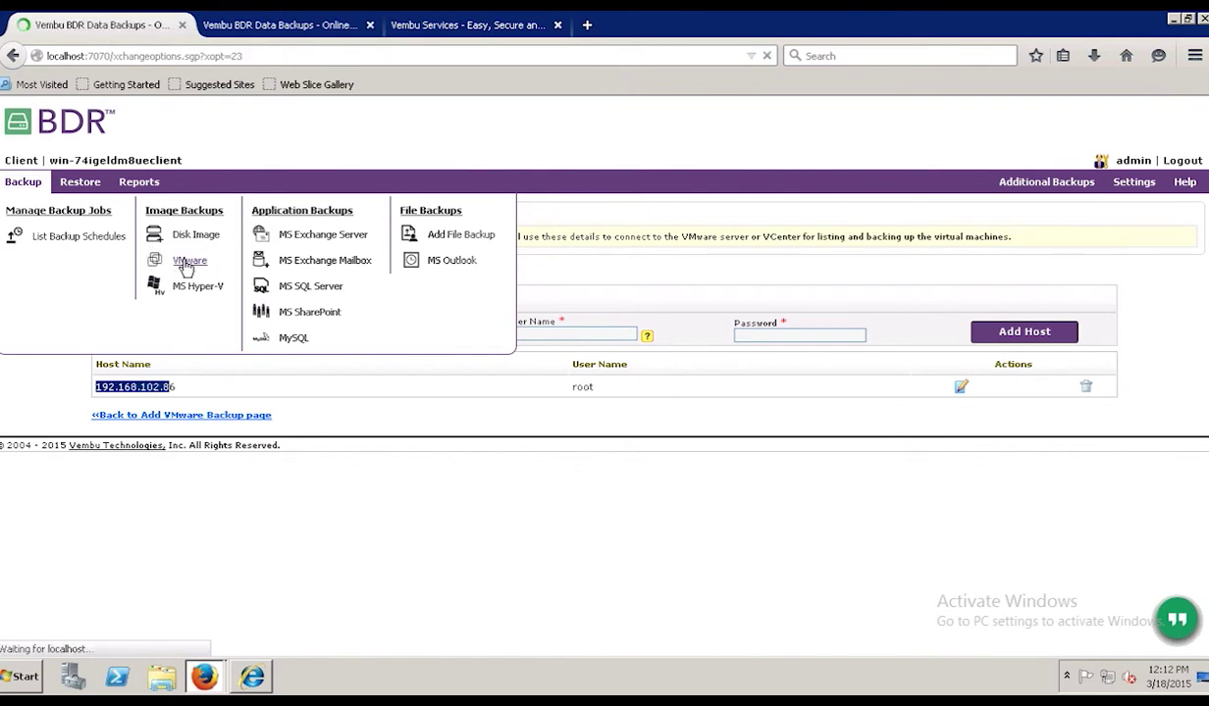
pyautogui.click(607, 340)
pyautogui.click(605, 363)
pyautogui.click(567, 383)
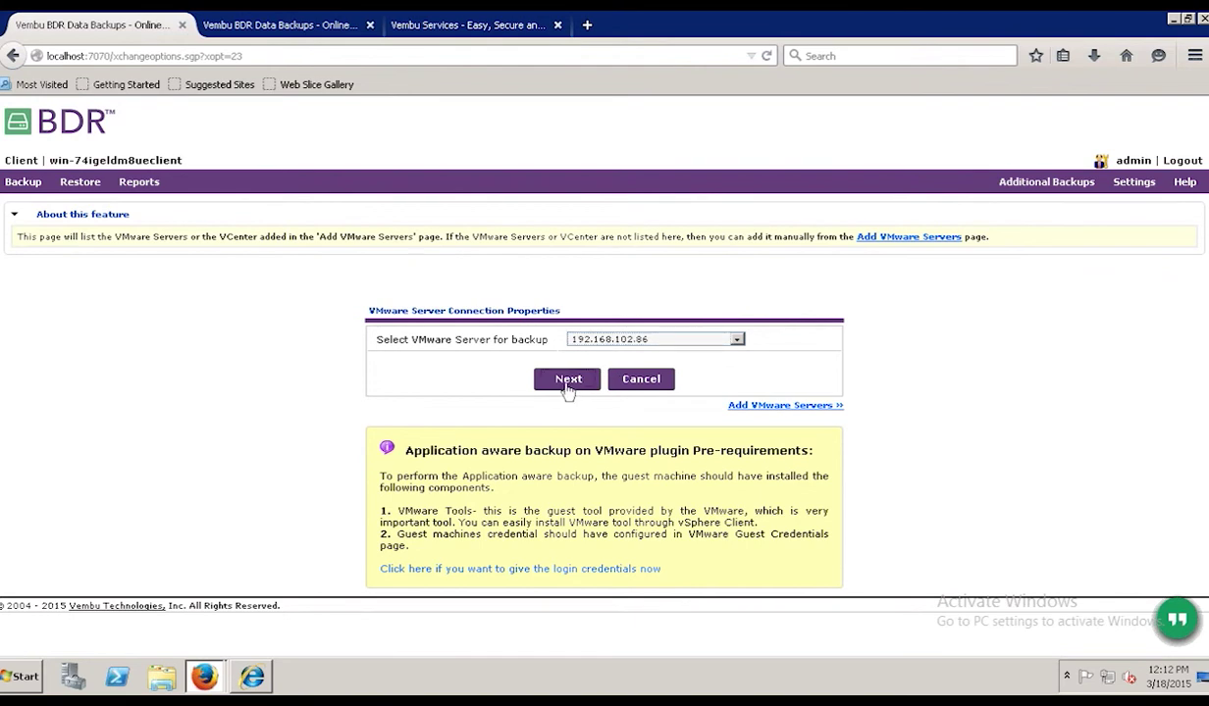
pyautogui.click(566, 384)
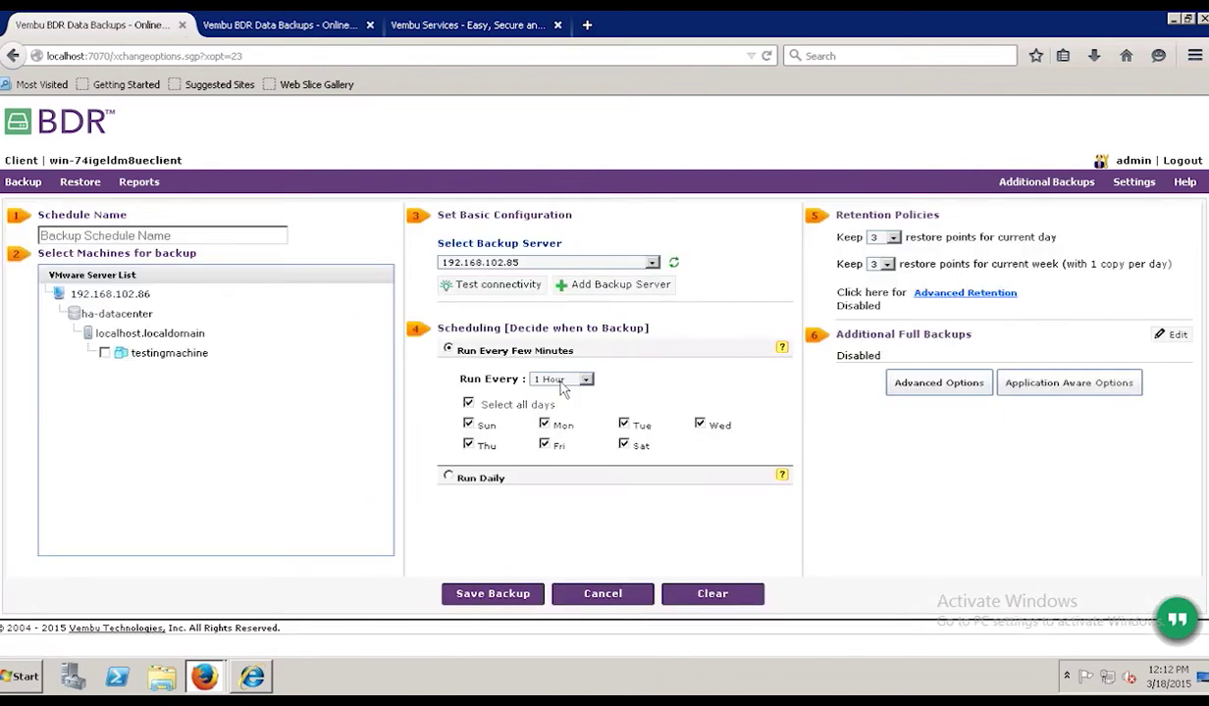
# - Name the VMware schedule Test, tick testingmachine, and set it to Run Daily
pyautogui.click(89, 239)
pyautogui.write('Test')
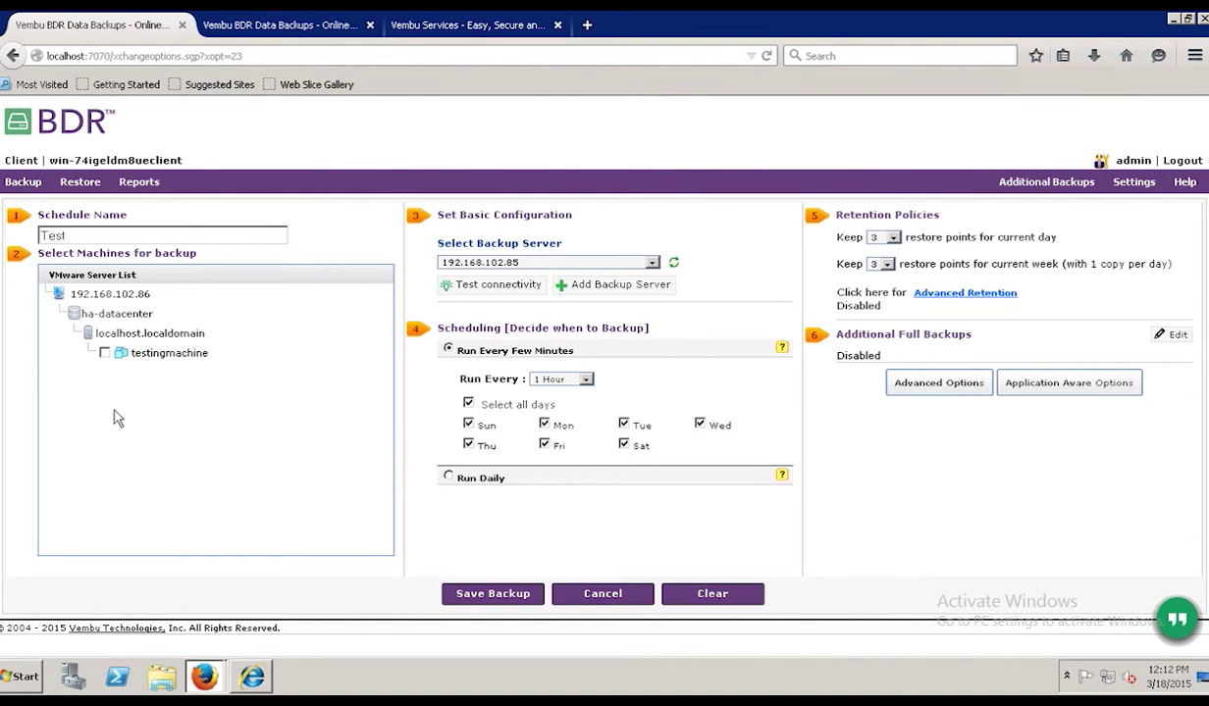
pyautogui.click(104, 354)
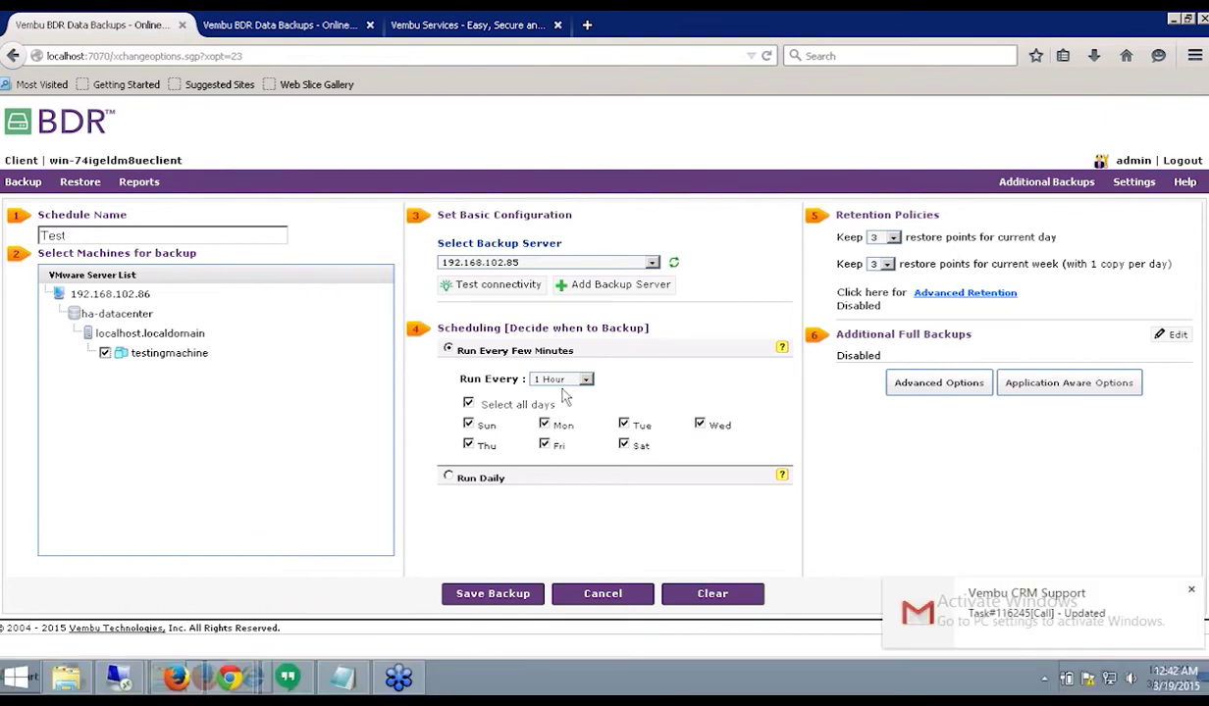
pyautogui.click(1191, 589)
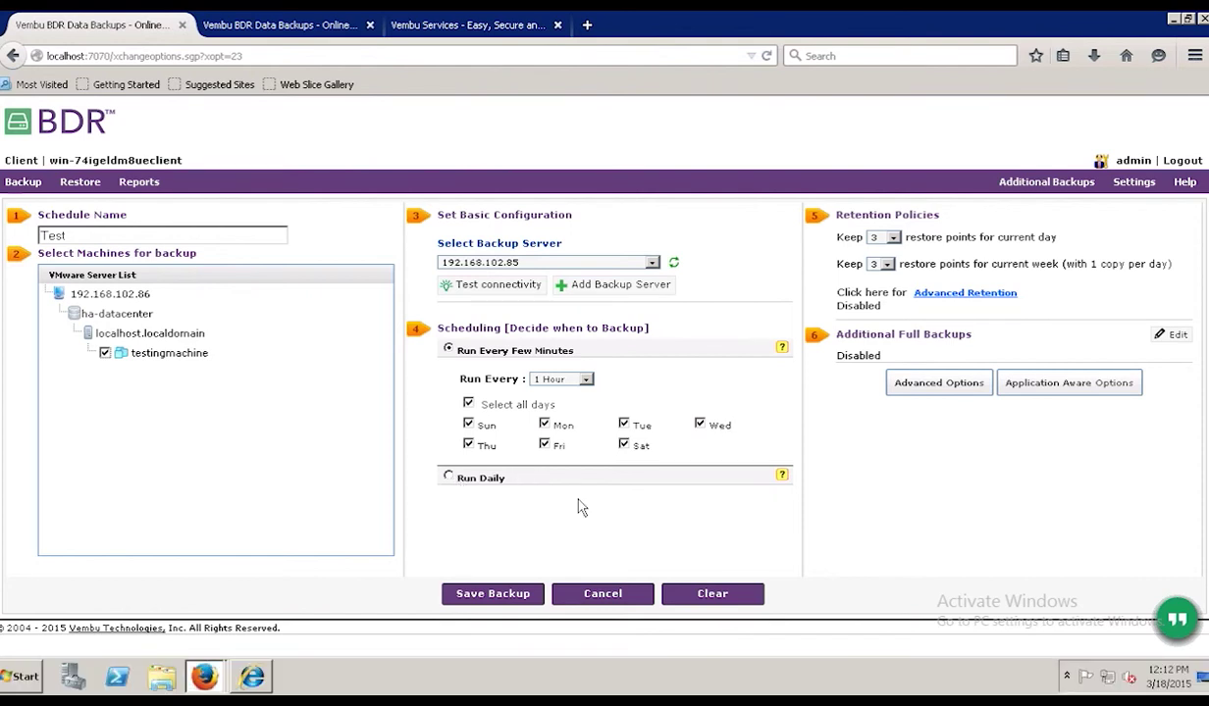
pyautogui.click(579, 478)
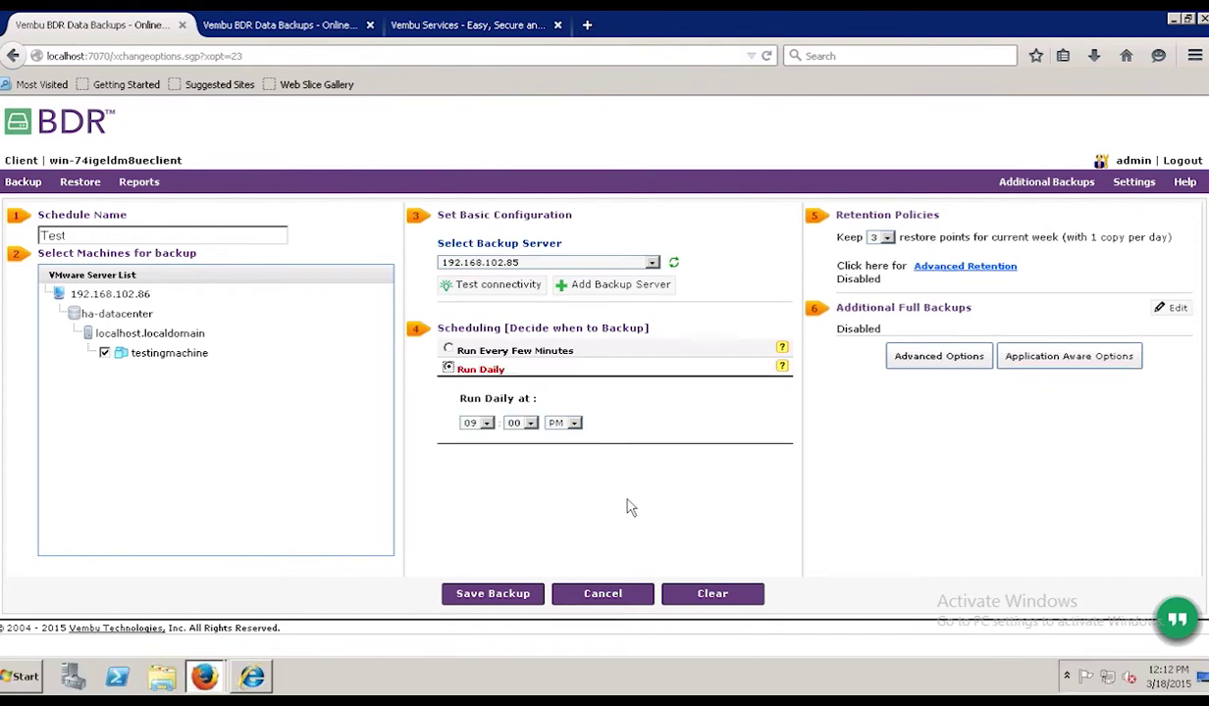
# - Enable 'Truncate logs on successful backup only', then start a new MS Hyper-V backup
pyautogui.click(1042, 363)
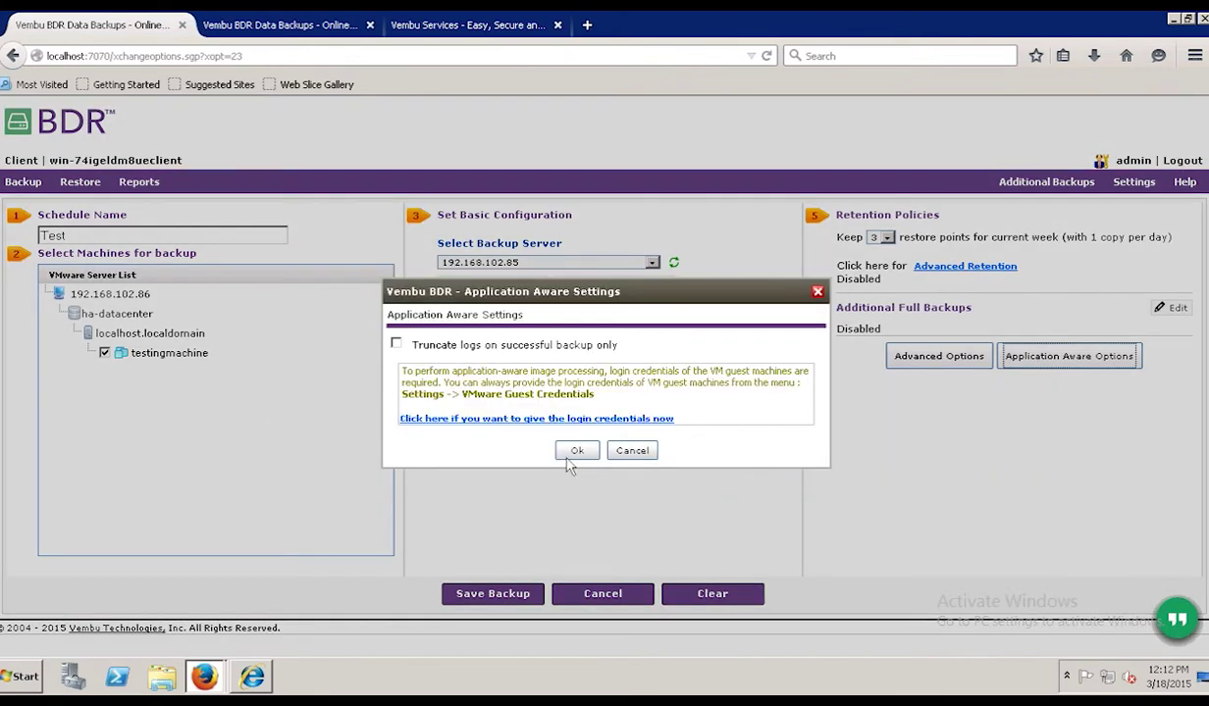
pyautogui.click(626, 450)
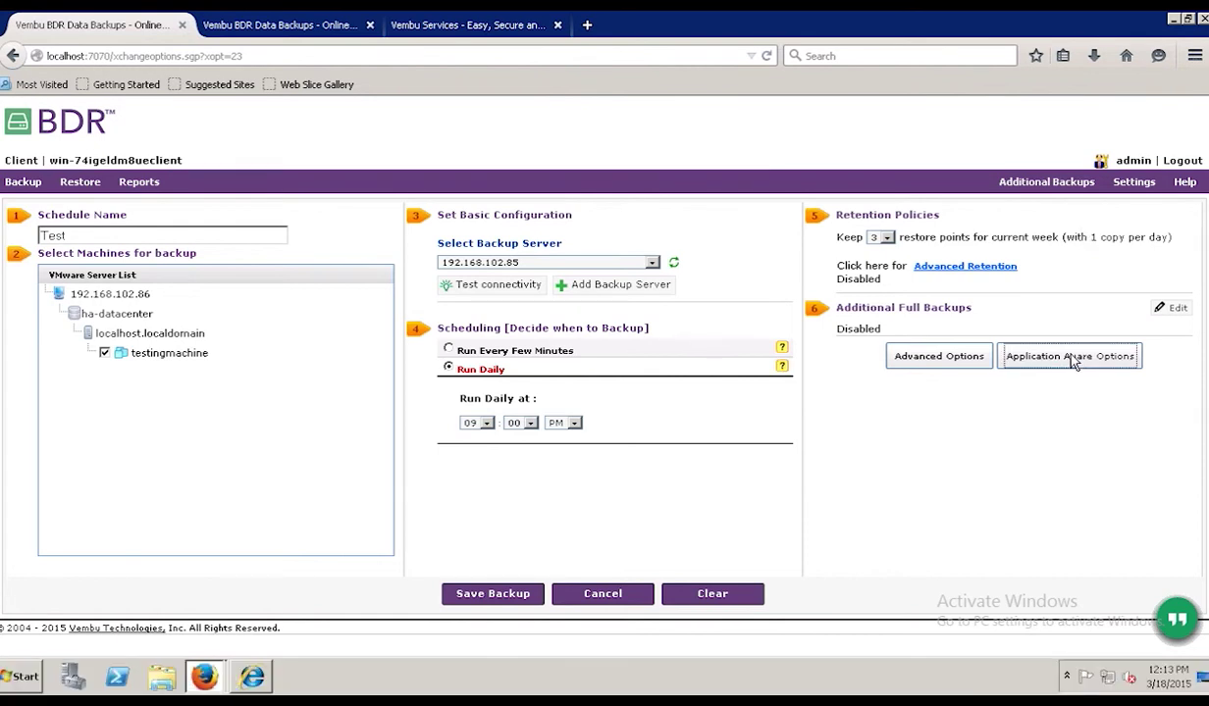
pyautogui.click(1072, 358)
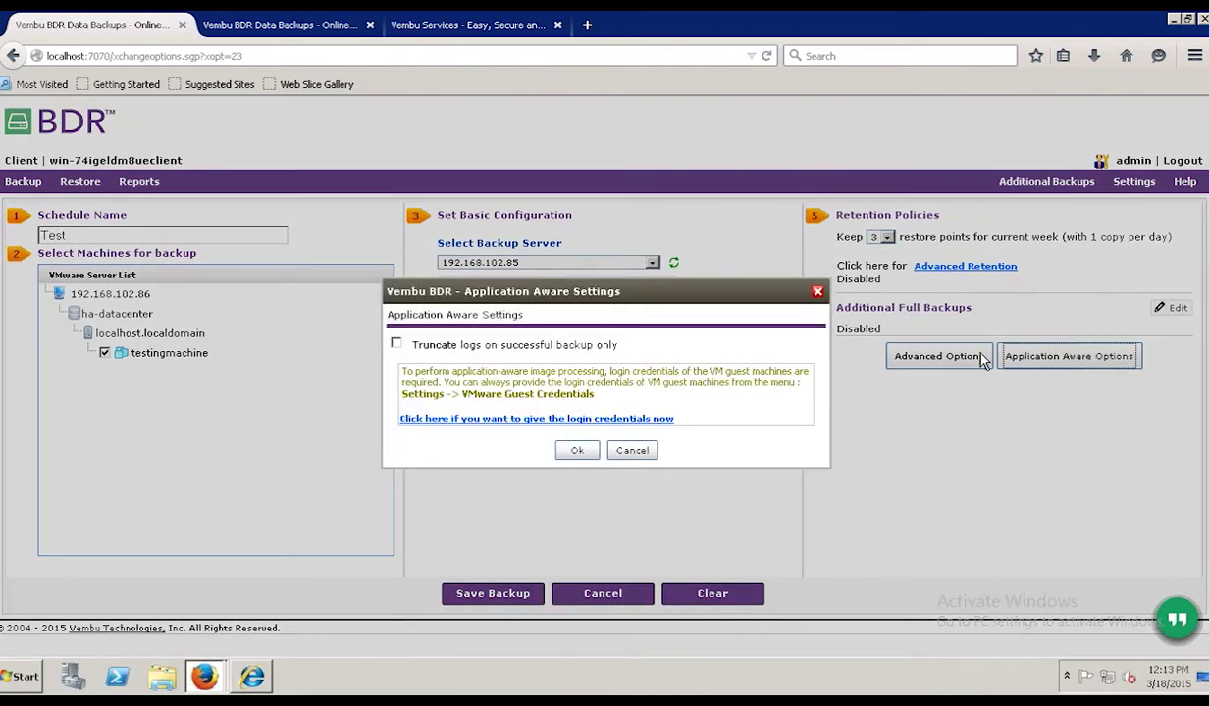
pyautogui.click(397, 347)
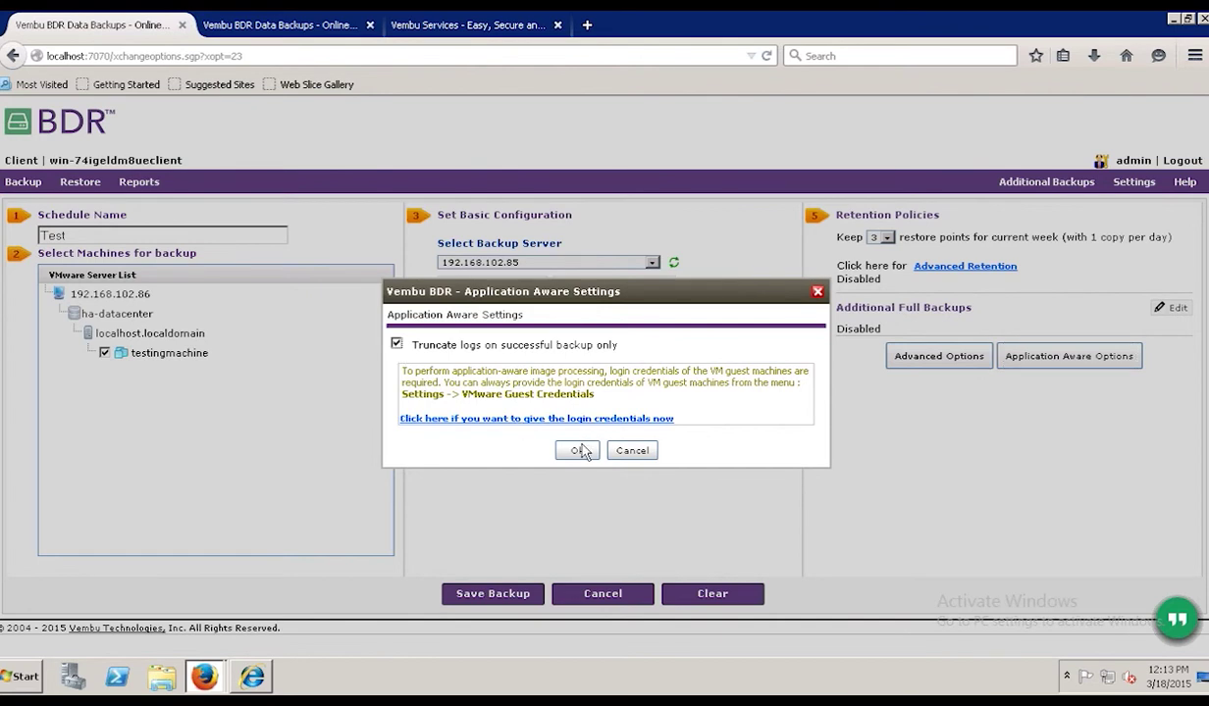
pyautogui.click(583, 458)
pyautogui.click(579, 450)
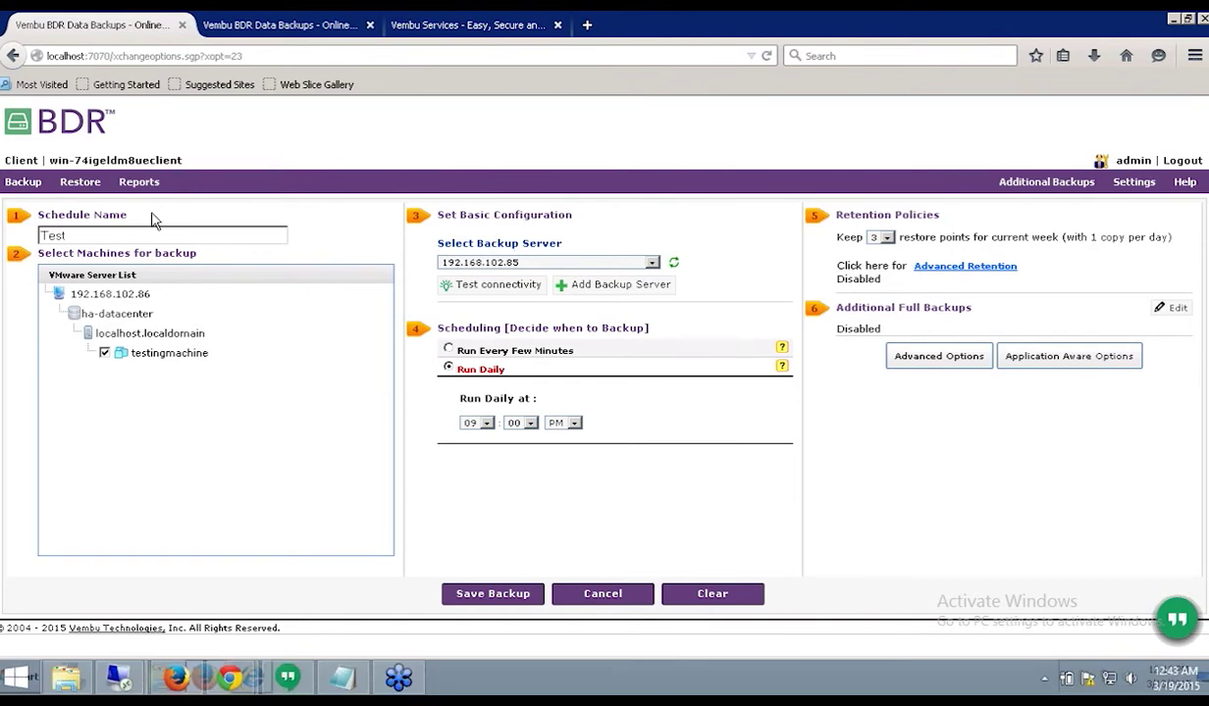
pyautogui.click(22, 181)
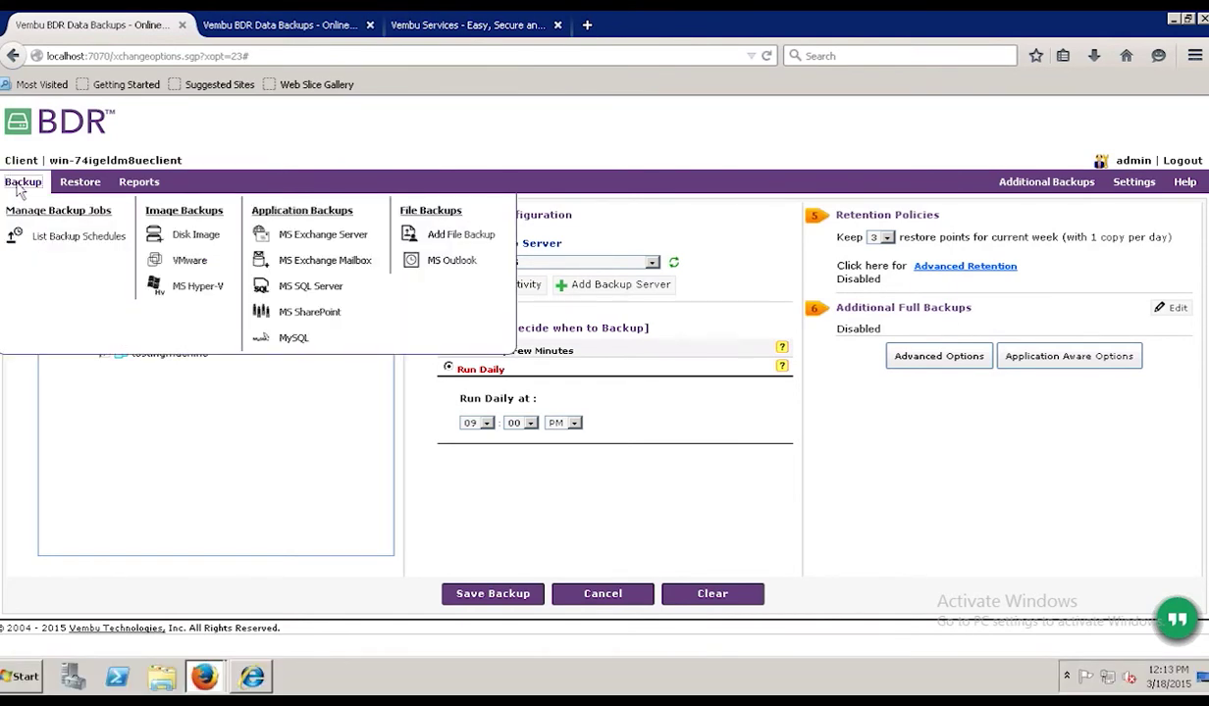
pyautogui.click(185, 294)
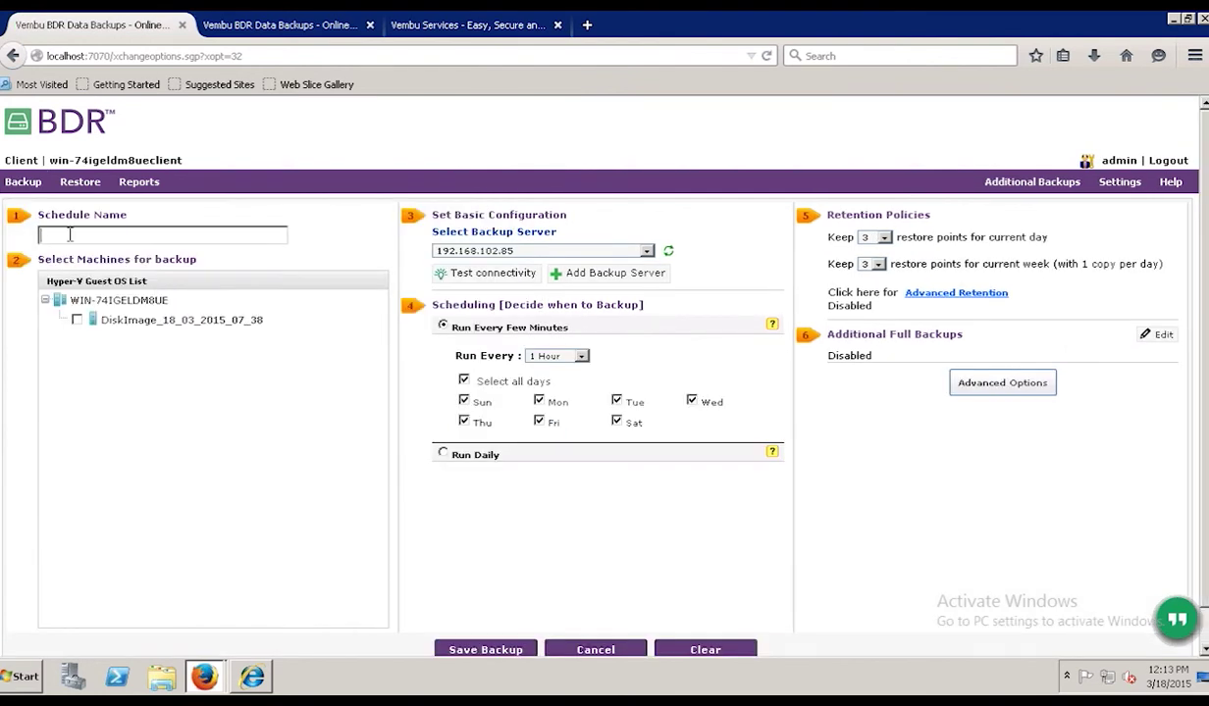
# - Tick the DiskImage_18_03_2015_07_38 guest and select Run Daily
pyautogui.click(76, 320)
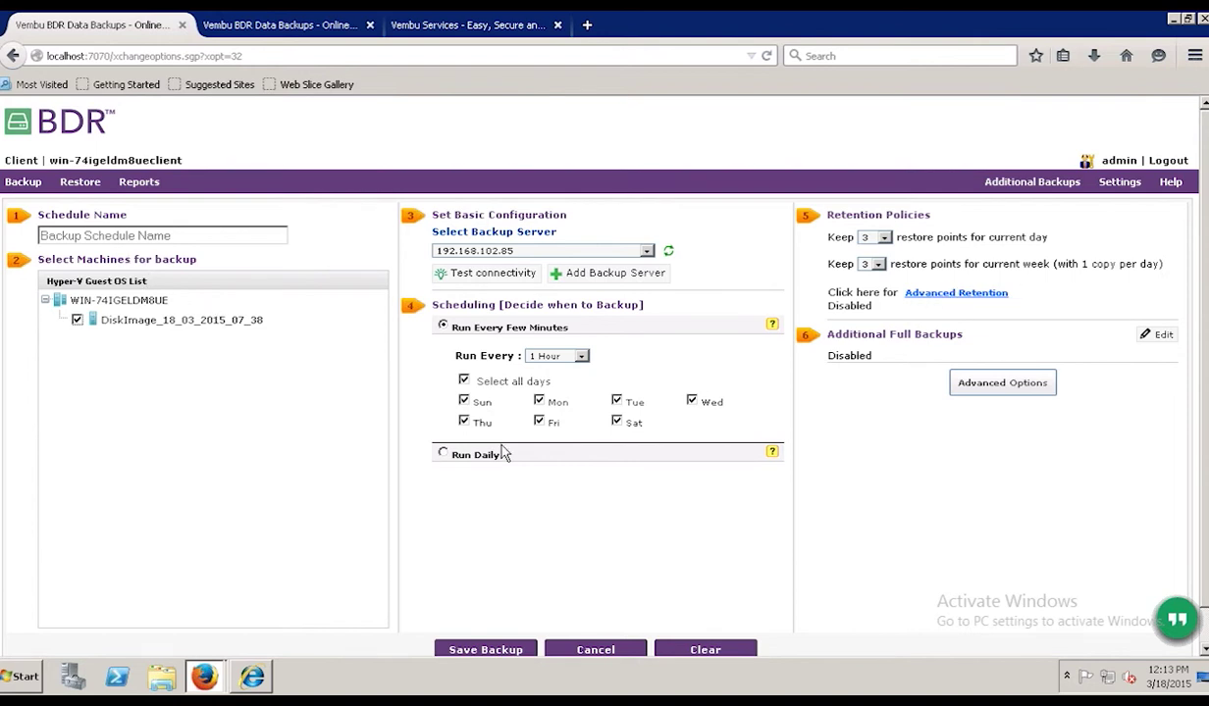
pyautogui.click(443, 455)
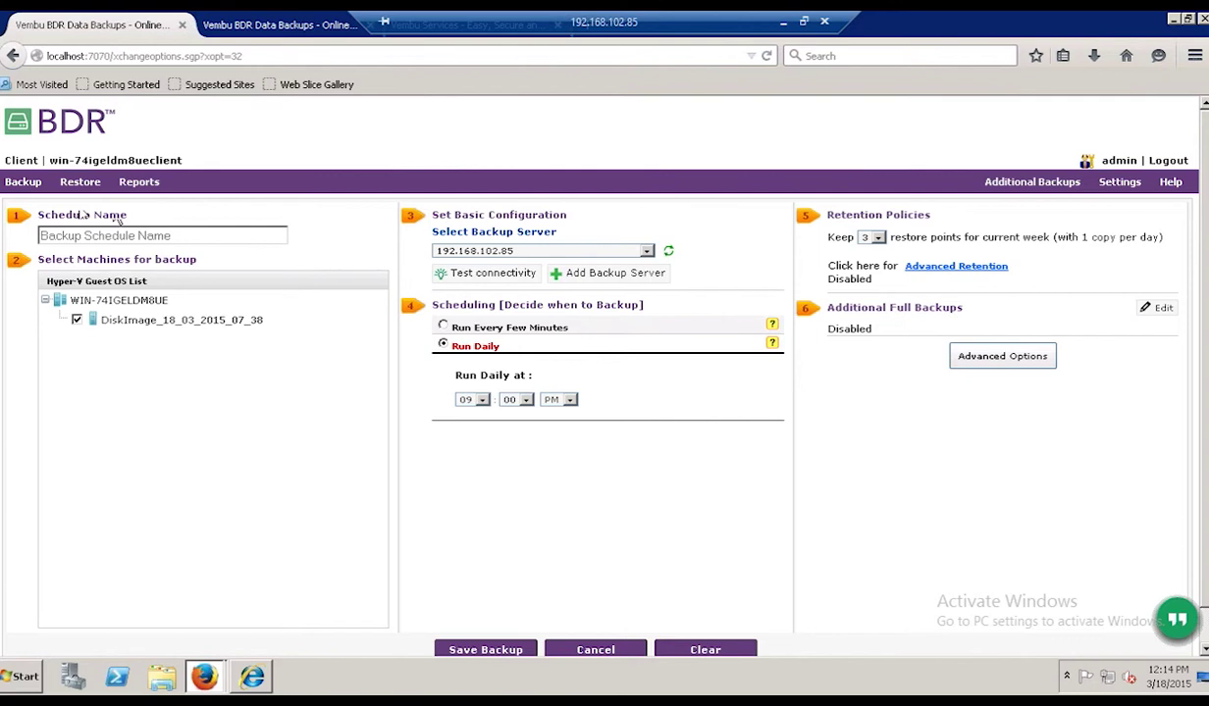
# - Choose File Backups > Add File Backup from the Backup menu
pyautogui.click(17, 183)
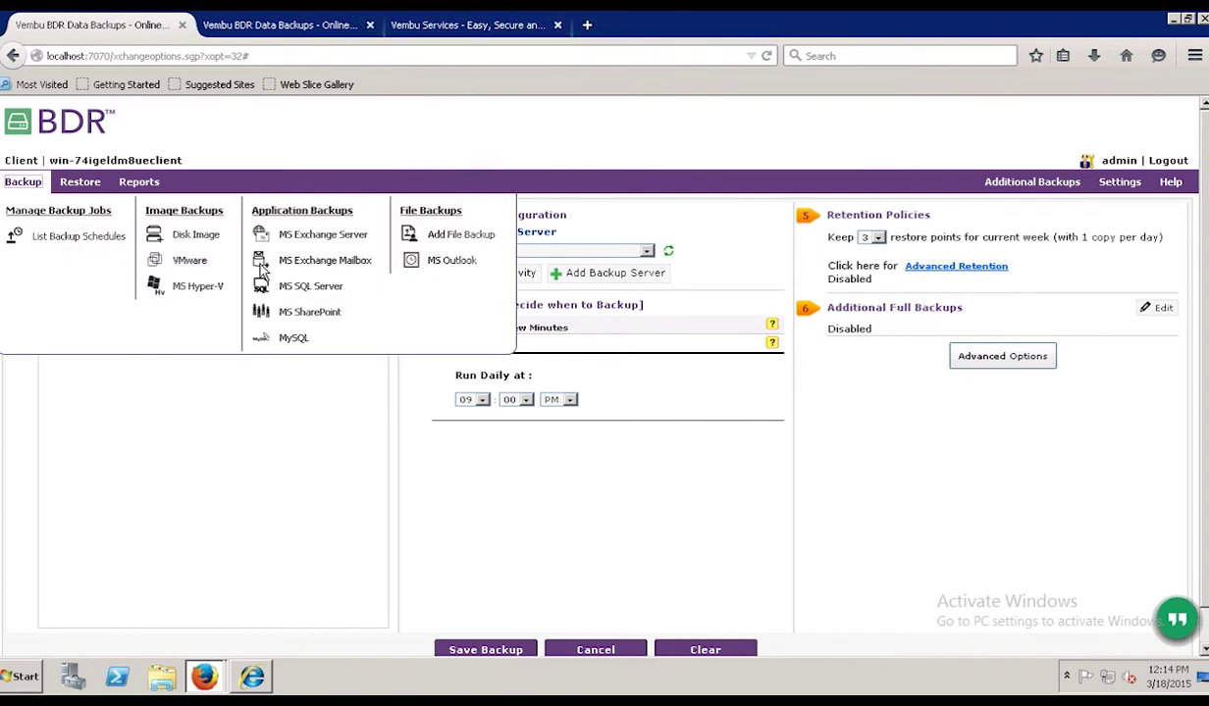
pyautogui.click(456, 238)
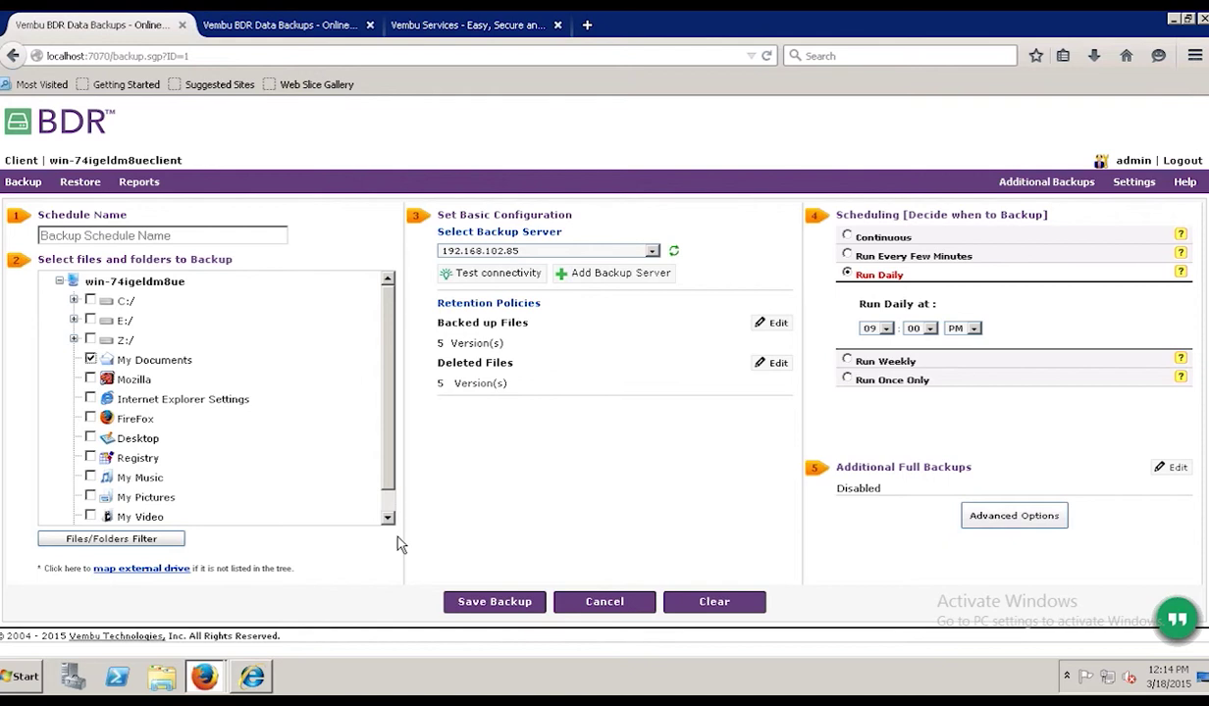
pyautogui.moveTo(36, 182)
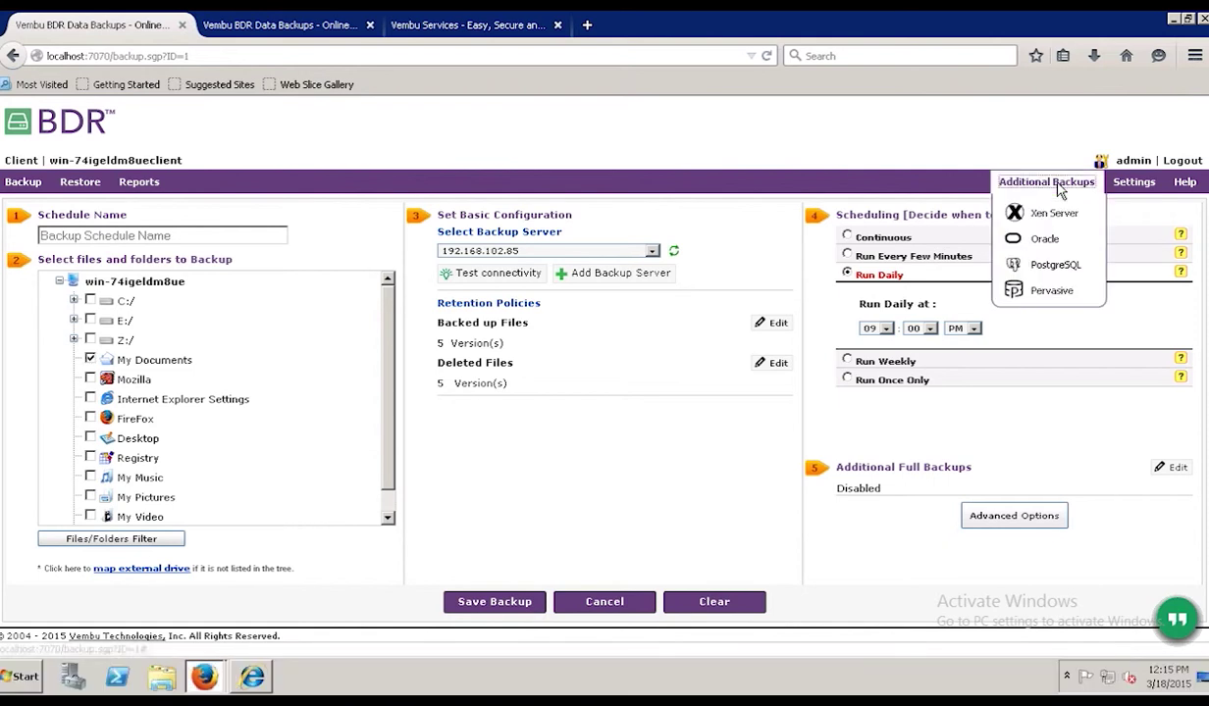
# - Show the Additional Backups dropdown with Xen Server, Oracle, PostgreSQL and Pervasive
pyautogui.click(1060, 189)
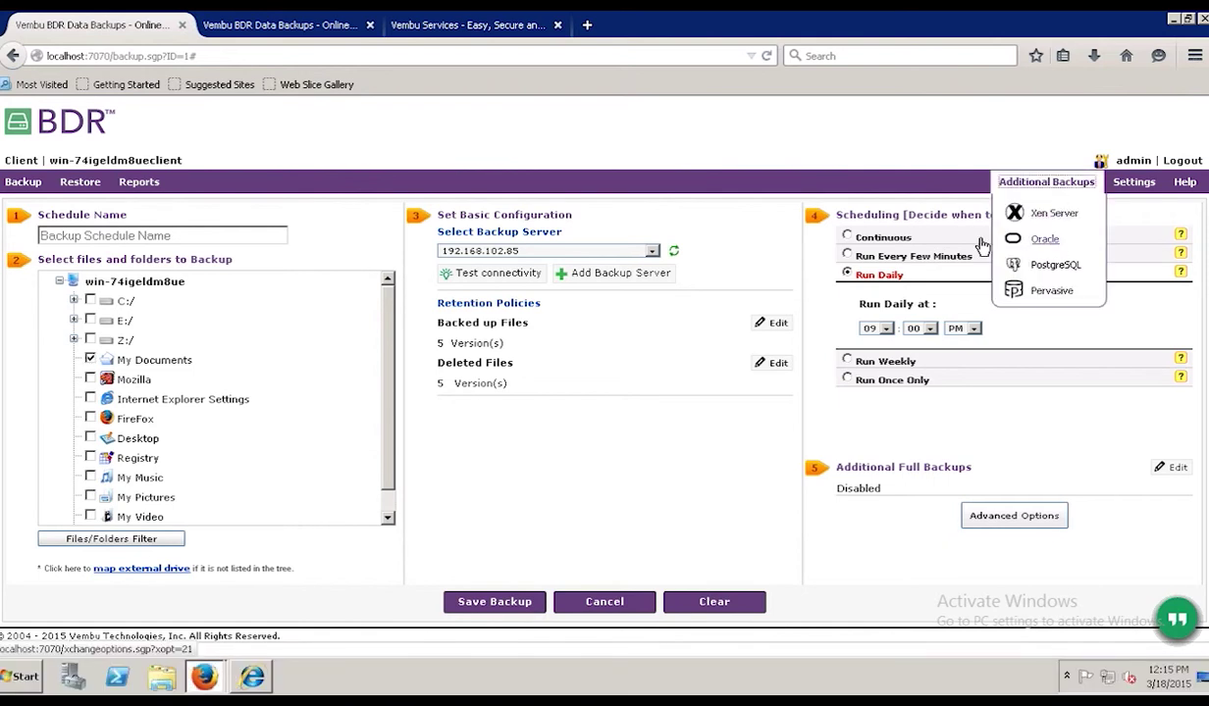
pyautogui.moveTo(1051, 187)
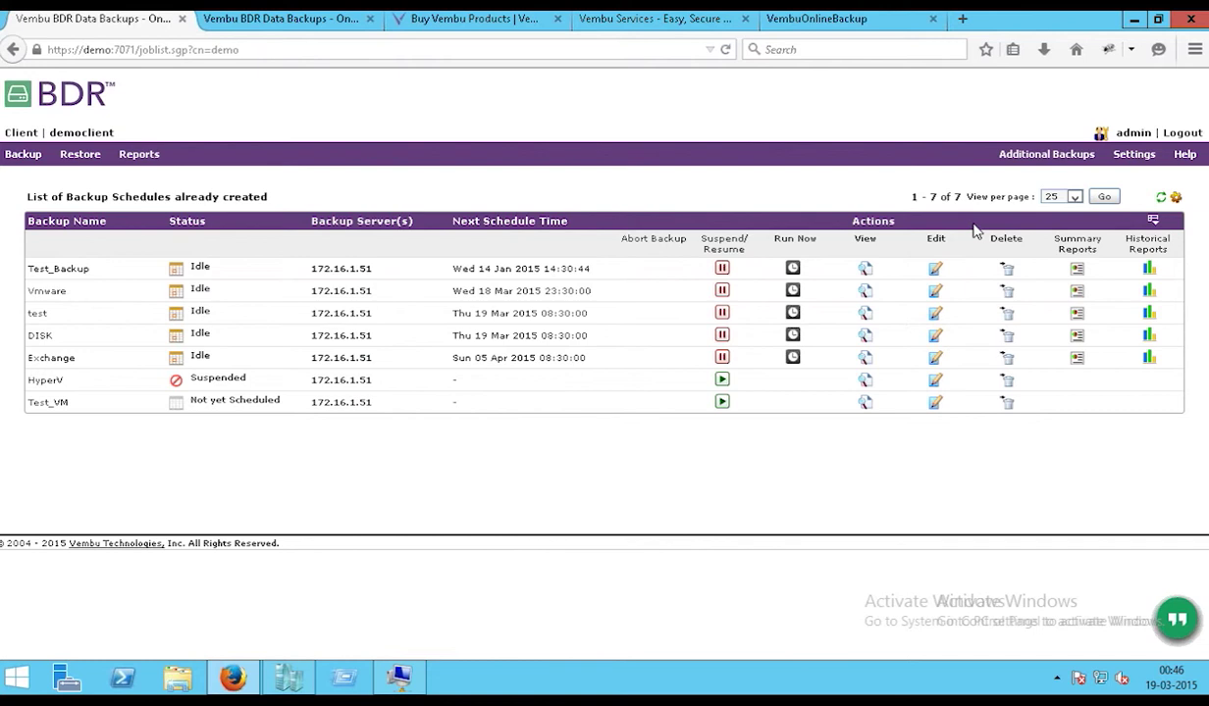
# - Switch to the backup server tab and highlight DISK's 137.73 GB actual and 70.72 GB compressed sizes
pyautogui.hotkey('ctrl', 'Tab')
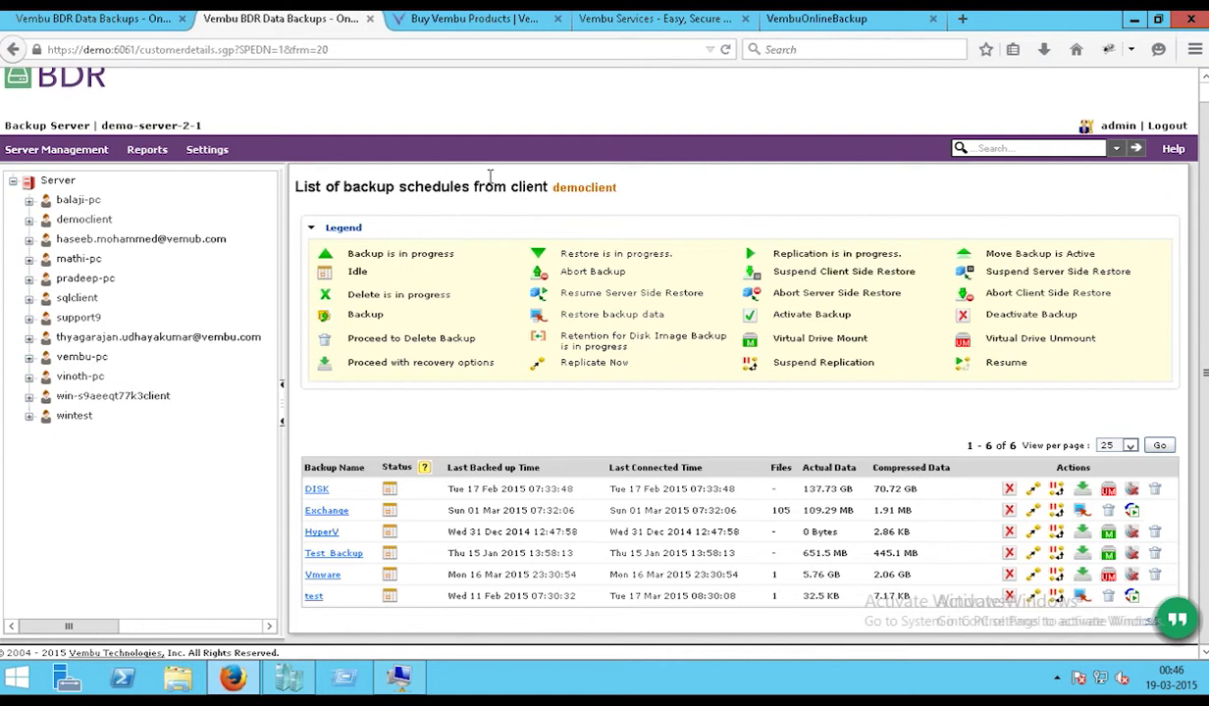
pyautogui.moveTo(68, 162)
pyautogui.moveTo(880, 492); pyautogui.dragTo(799, 496)
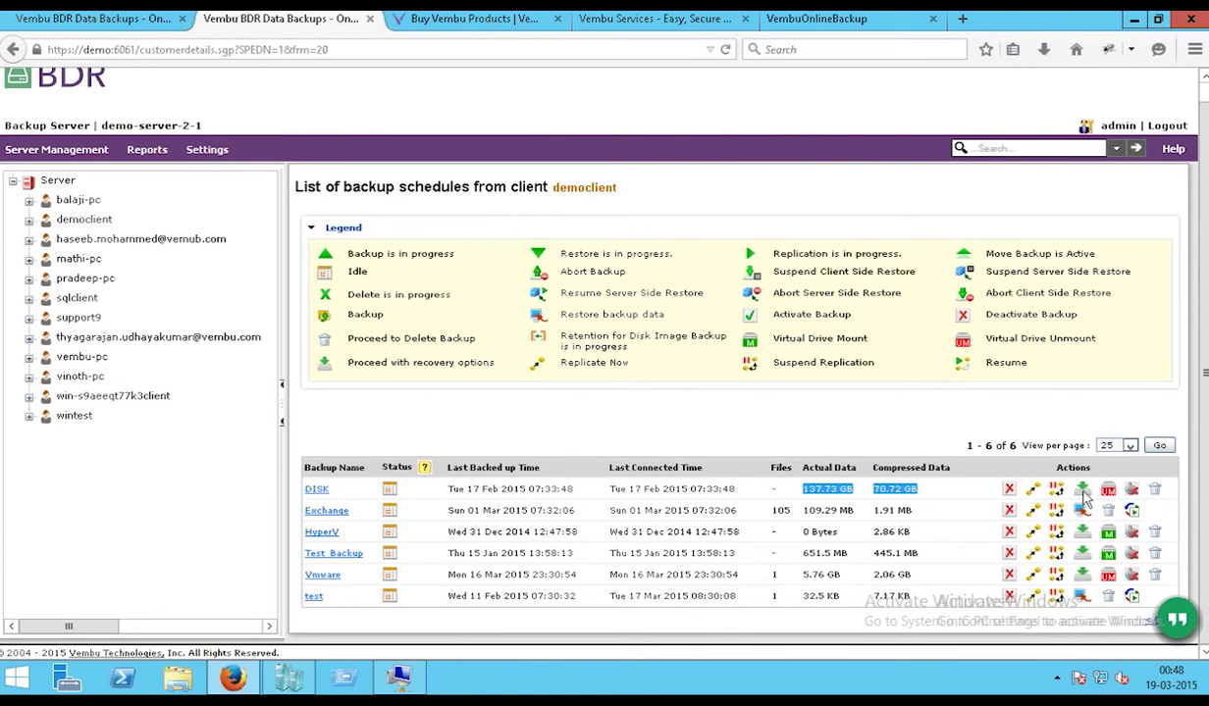
# - Choose Instant-boot for the DISK backup on Hyper-V with memory set to 1 GB
pyautogui.click(1082, 491)
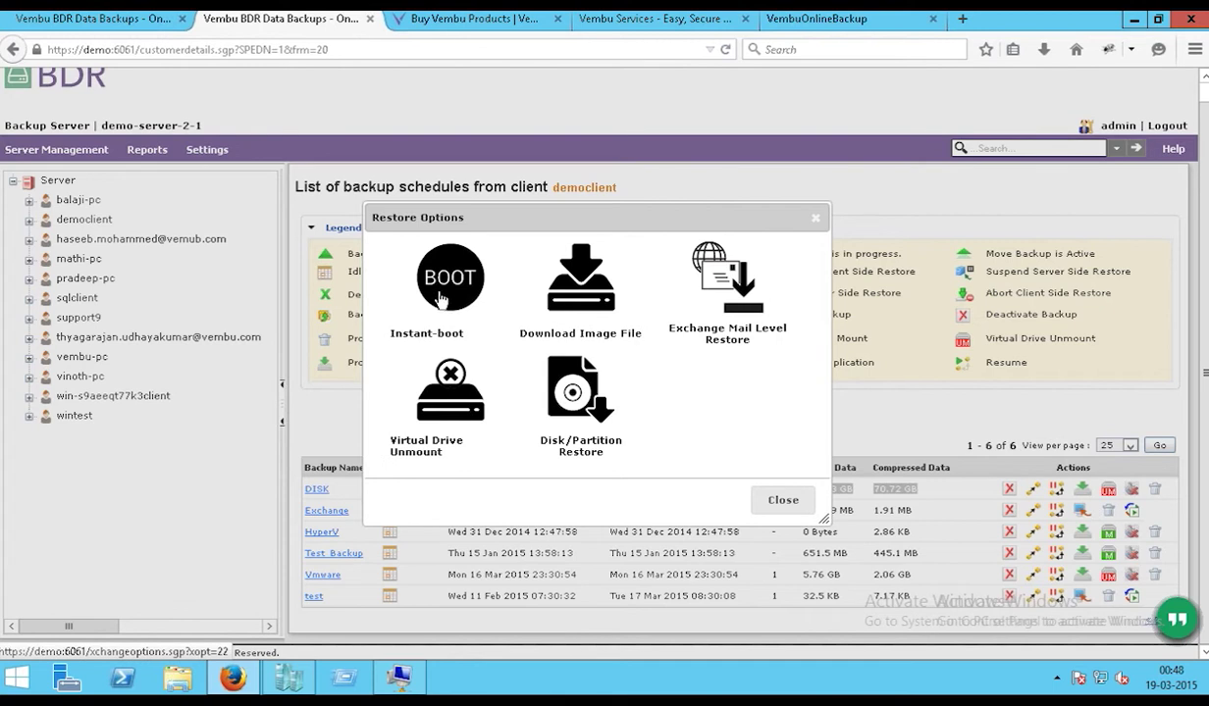
pyautogui.click(440, 299)
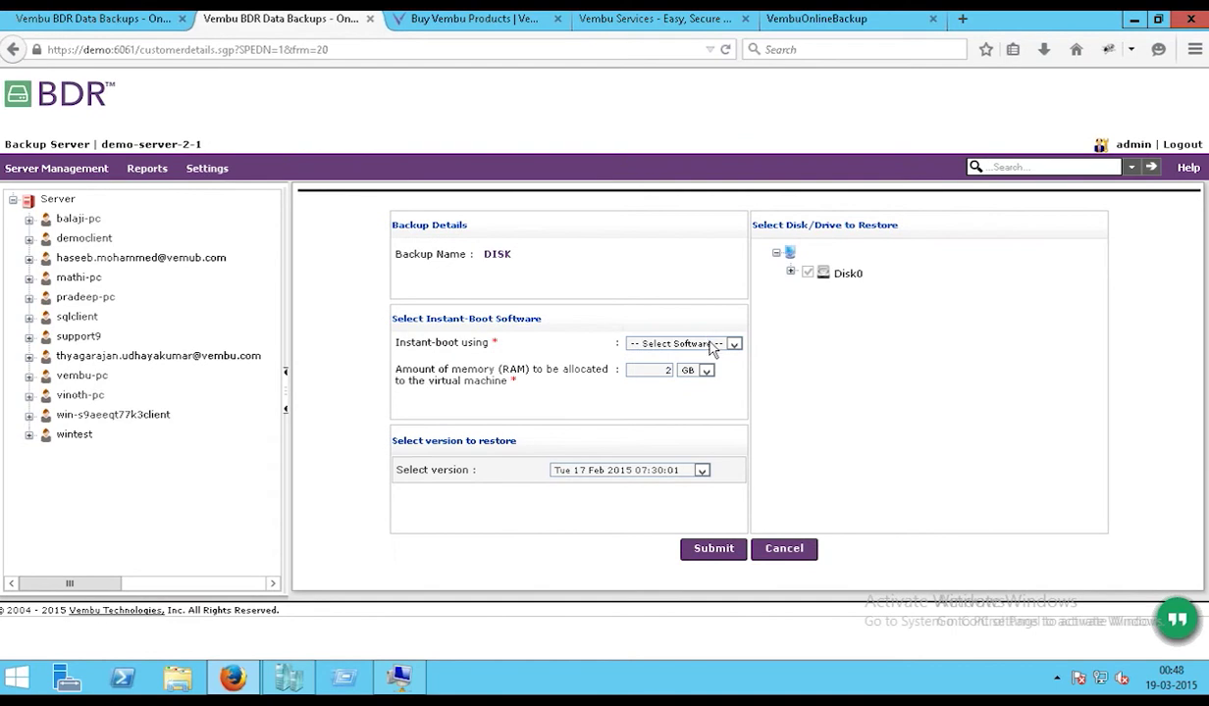
pyautogui.click(713, 345)
pyautogui.click(679, 363)
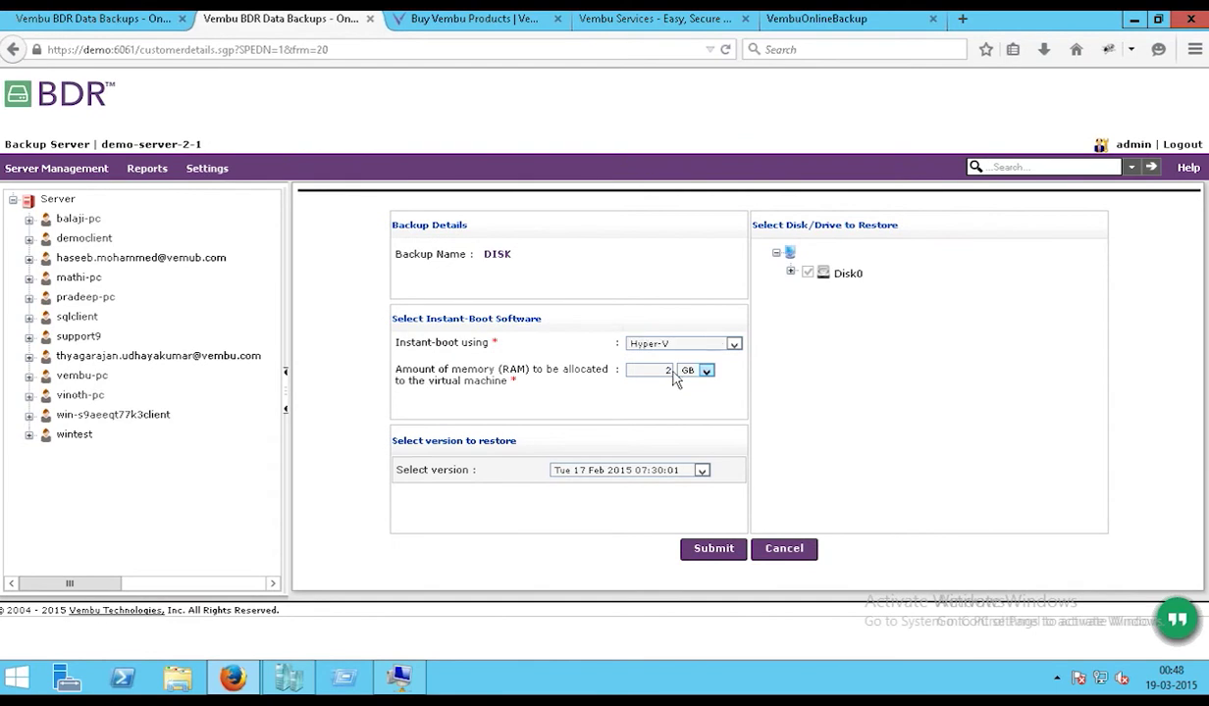
pyautogui.click(673, 371)
pyautogui.press('BackSpace')
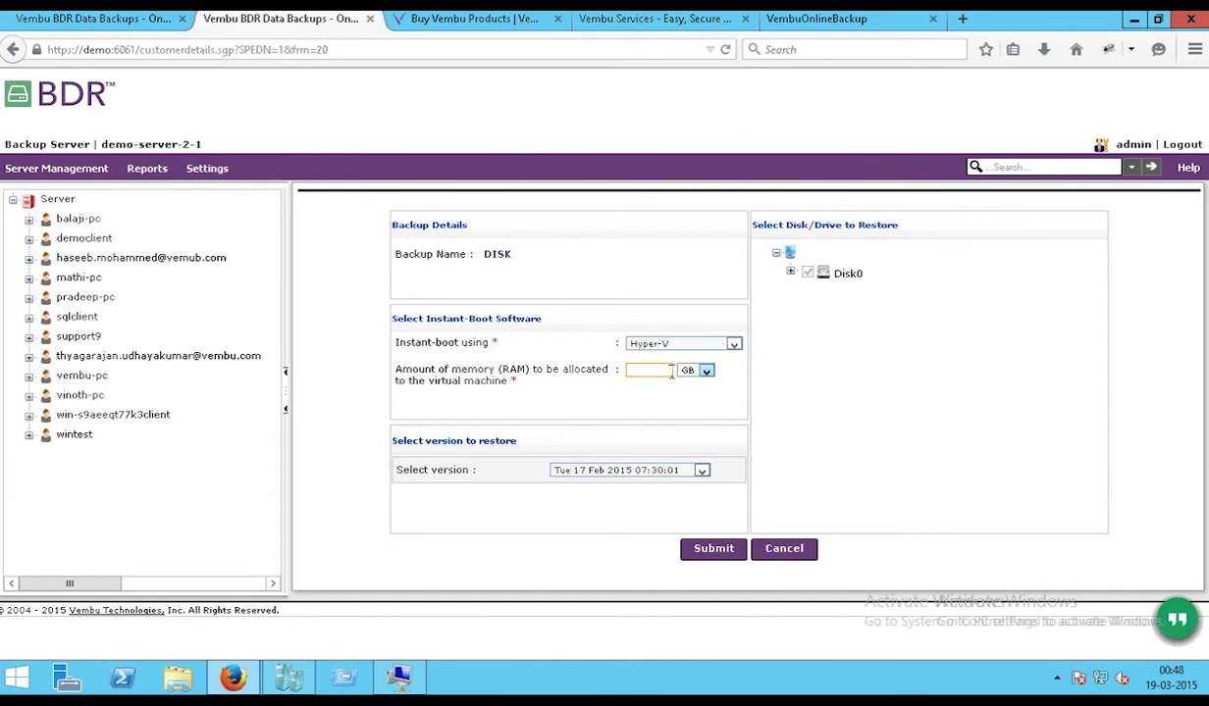
pyautogui.write('1')
# - Select the Sat 14 Feb 2015 10:01:02 version, submit and confirm the instant boot
pyautogui.click(675, 471)
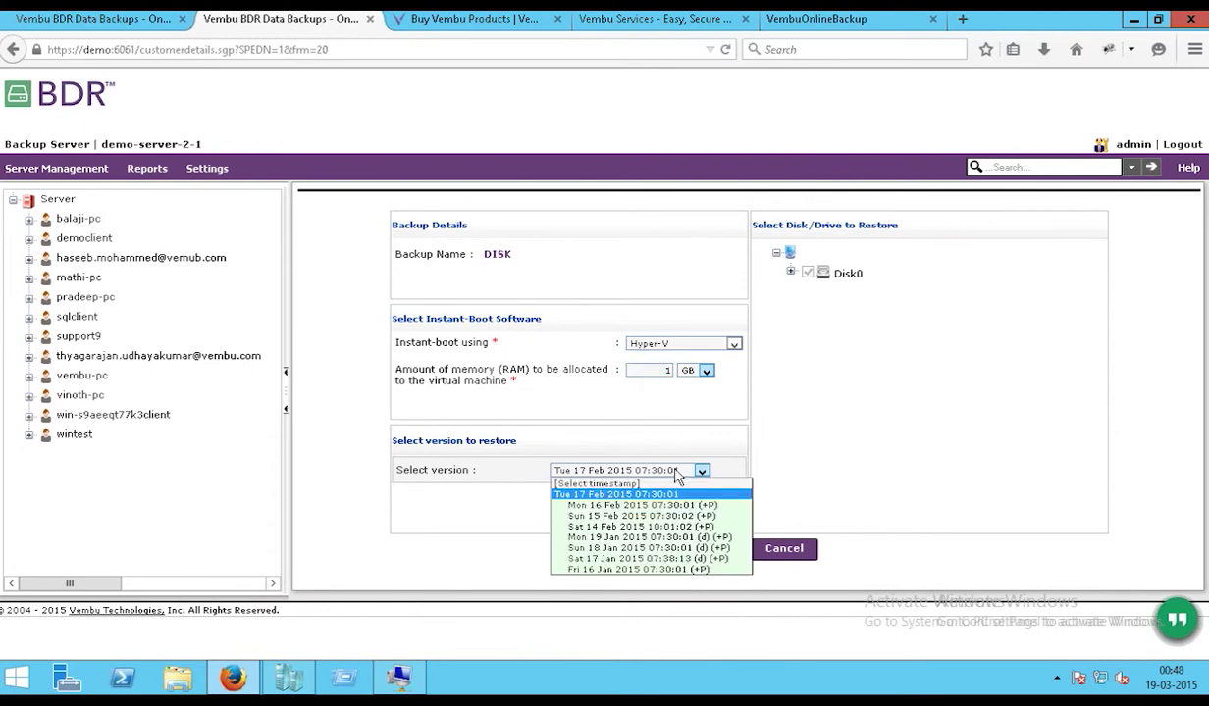
pyautogui.click(677, 527)
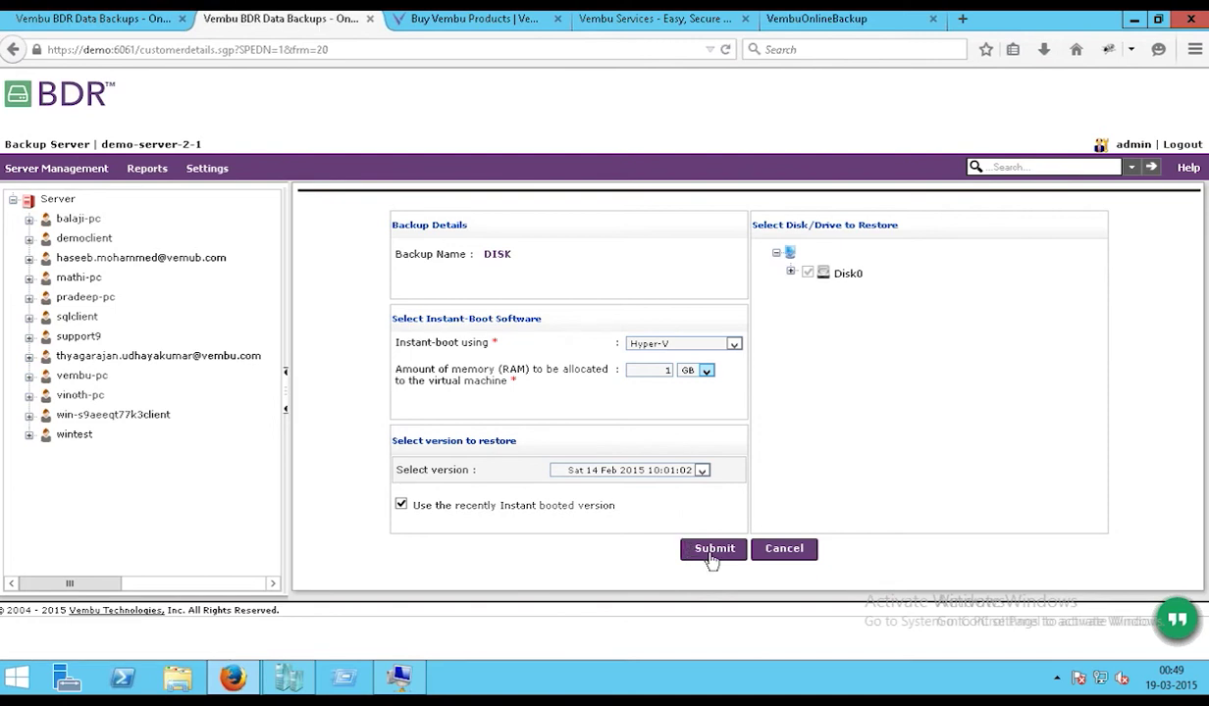
pyautogui.click(713, 552)
pyautogui.click(695, 330)
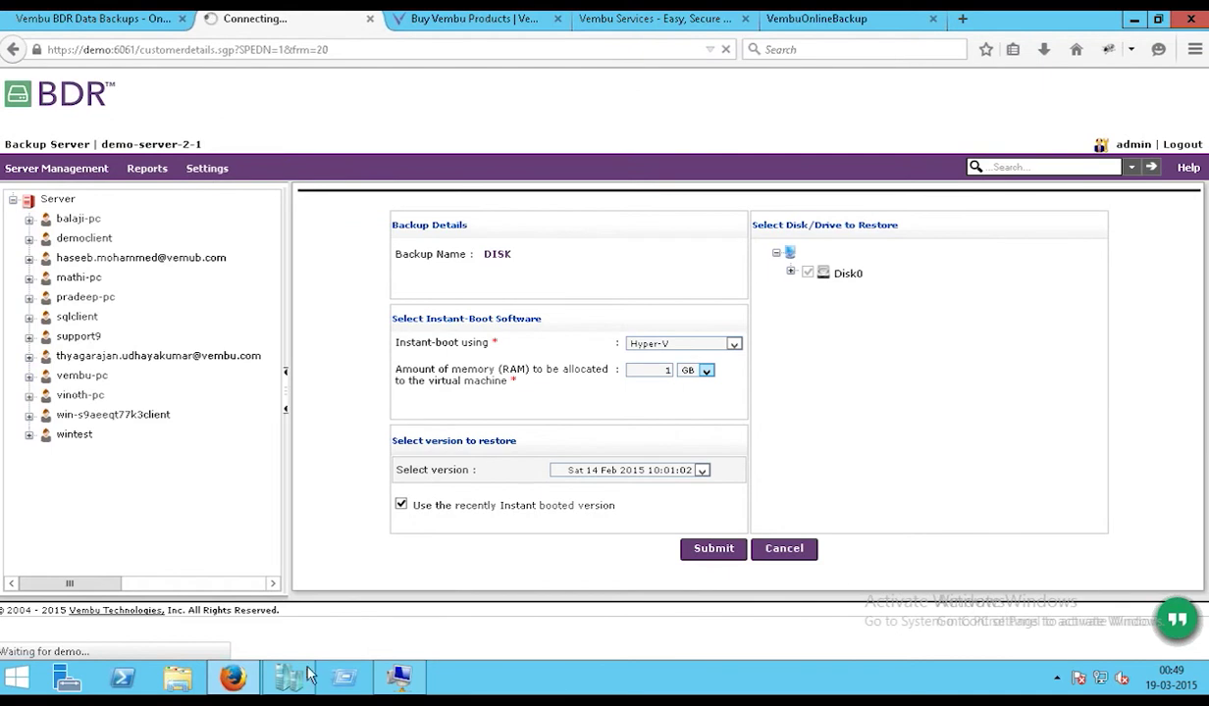
pyautogui.click(307, 675)
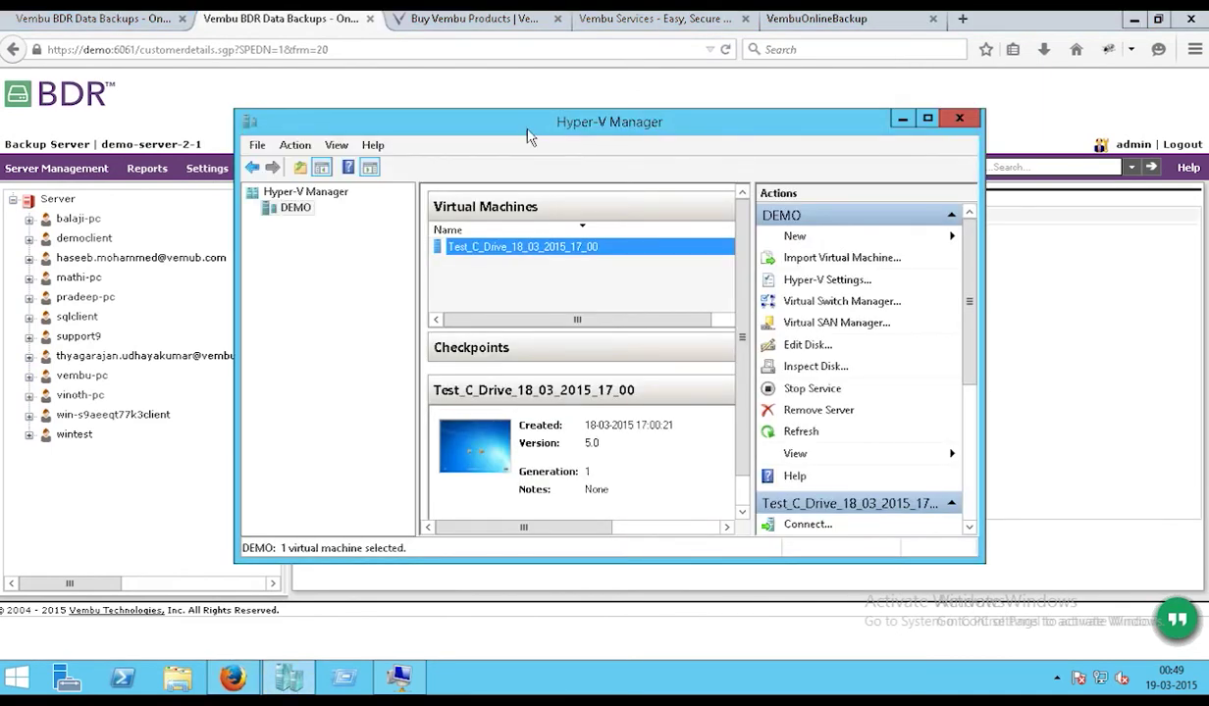
# - Connect to Test_C_Drive_18_03_2015_17_00 in Hyper-V Manager, view its Windows logon, then return to the browser
pyautogui.rightClick(491, 253)
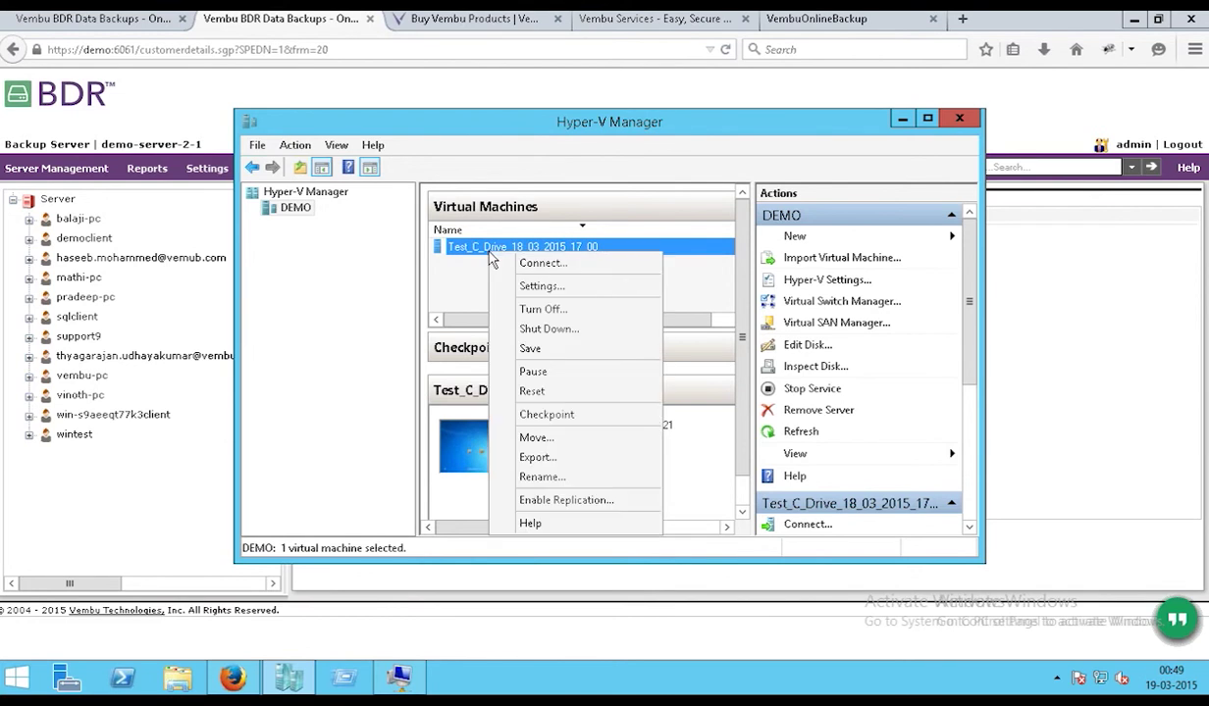
pyautogui.click(540, 263)
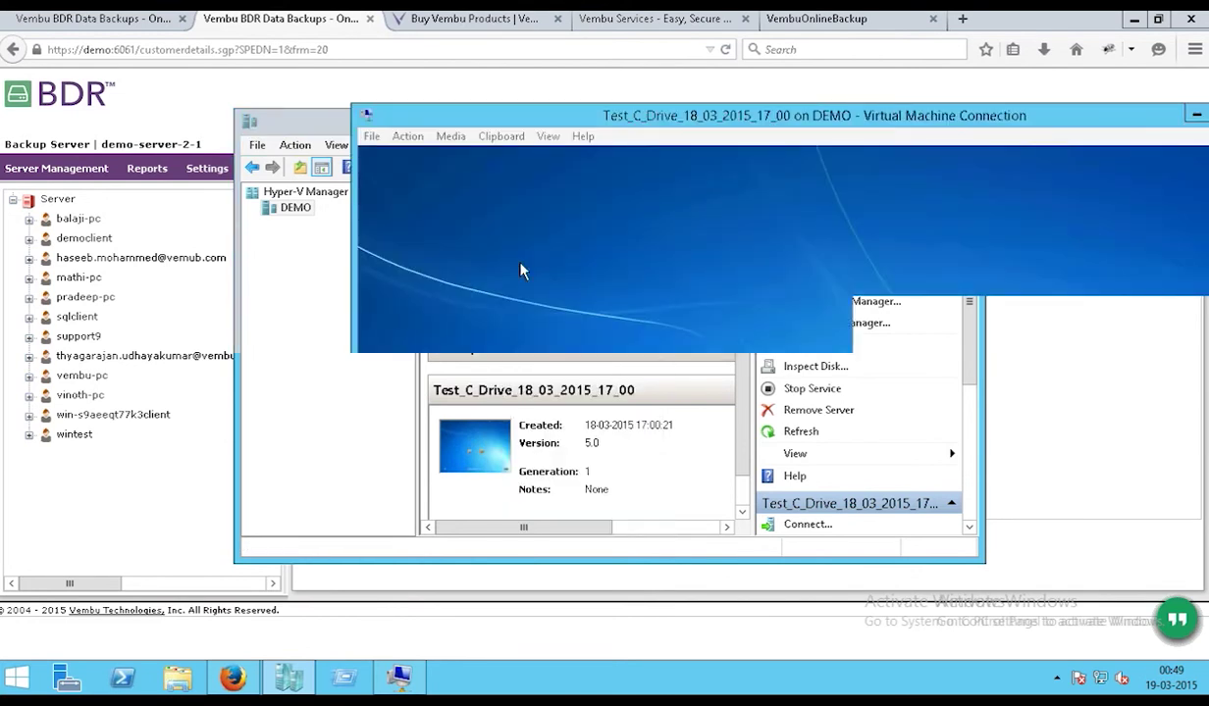
pyautogui.moveTo(527, 117); pyautogui.dragTo(258, 37)
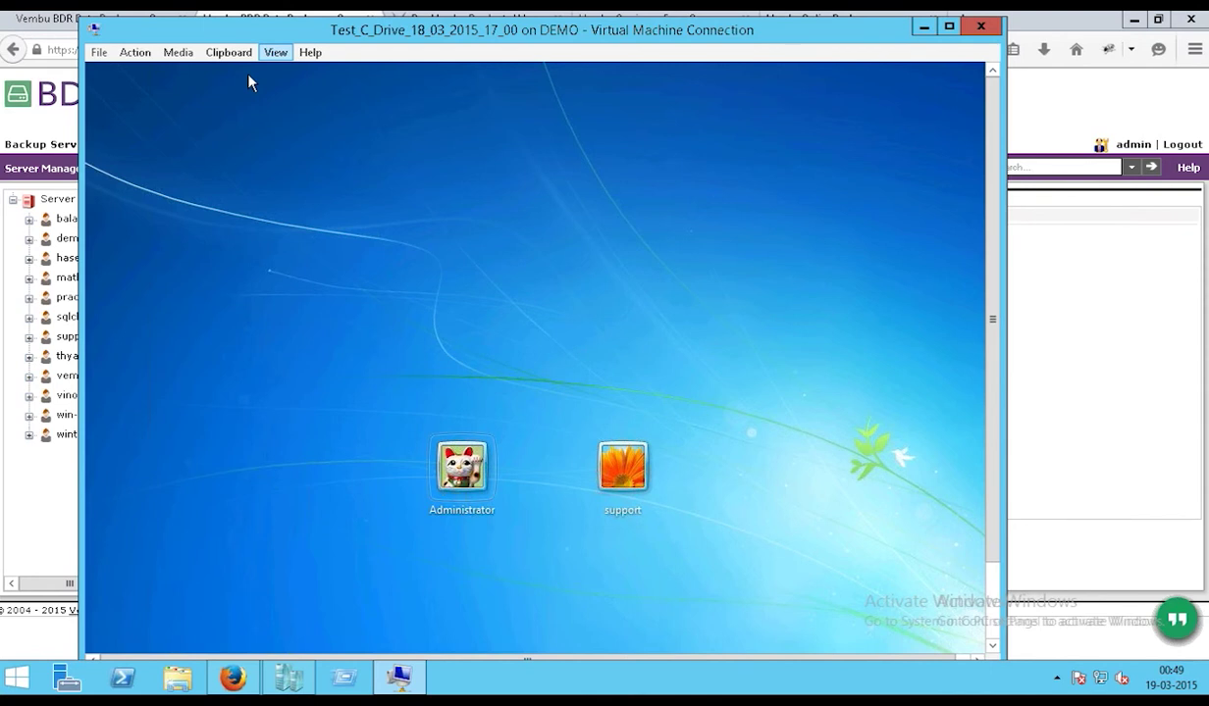
pyautogui.click(64, 245)
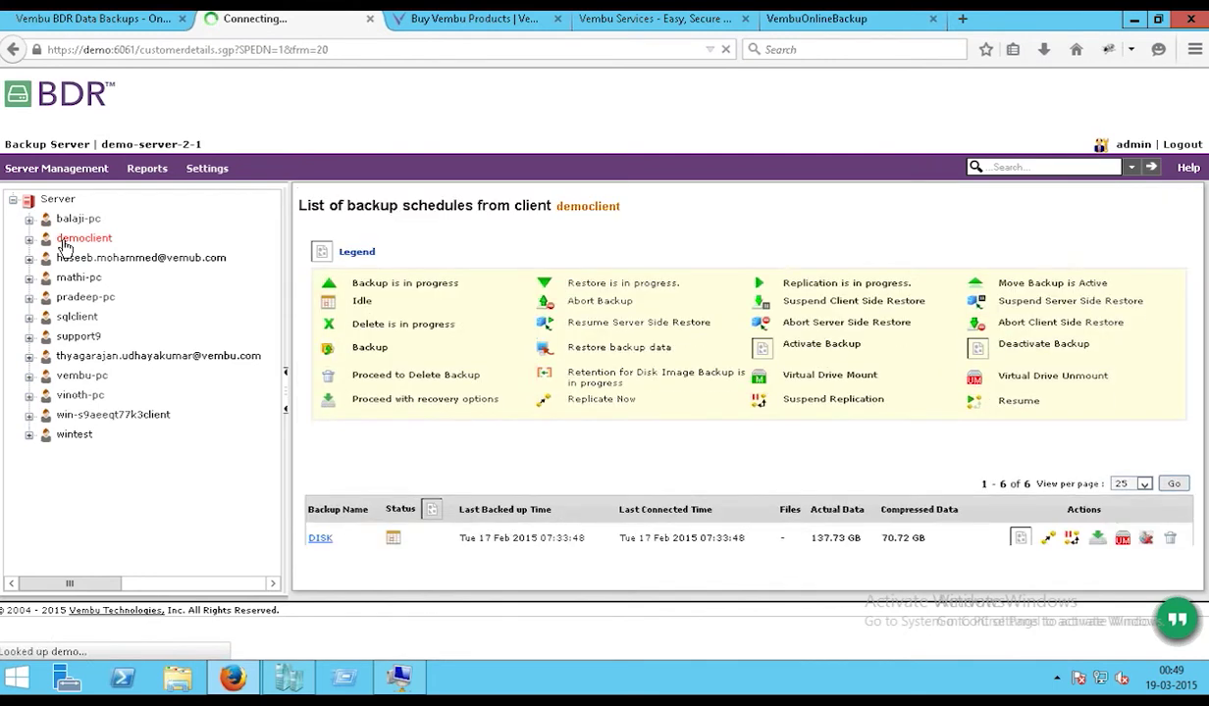
# - Open the DISK backup's recovery options and close them again
pyautogui.click(1082, 510)
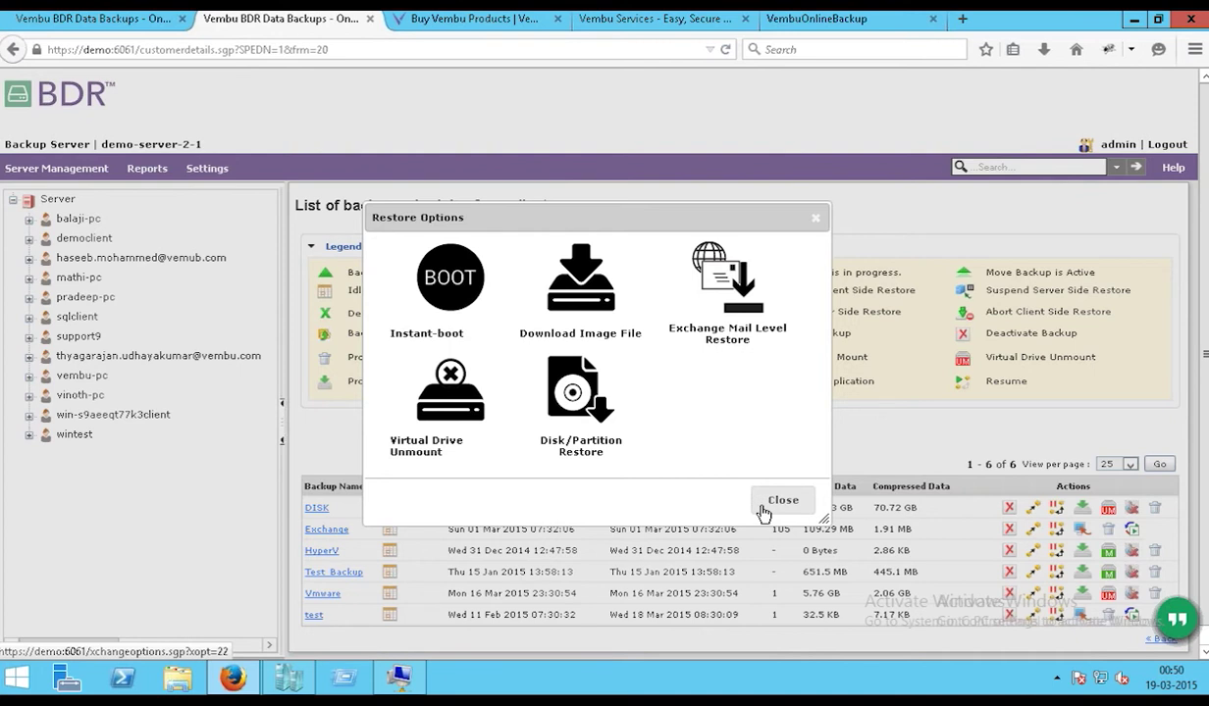
pyautogui.click(763, 512)
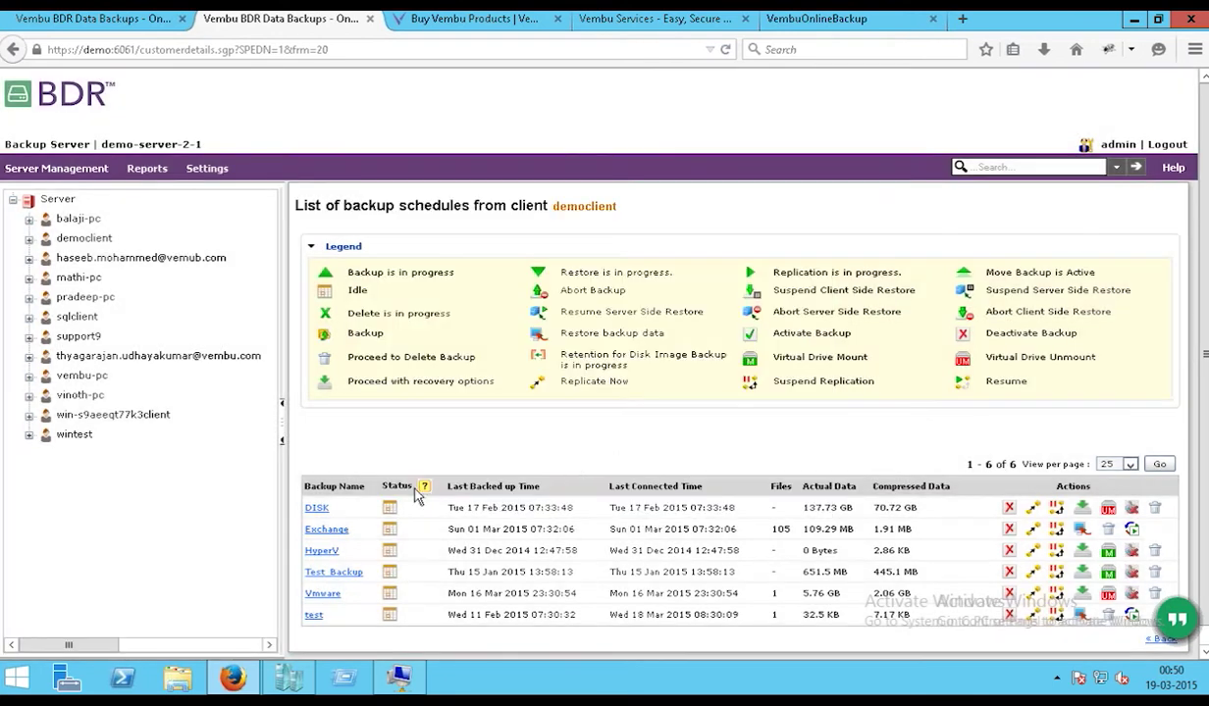
# - Open E:\democlient\DISK\31_12_2014_1248 on VembuBDRVirtualDrive to list its 24 disk image files
pyautogui.click(182, 684)
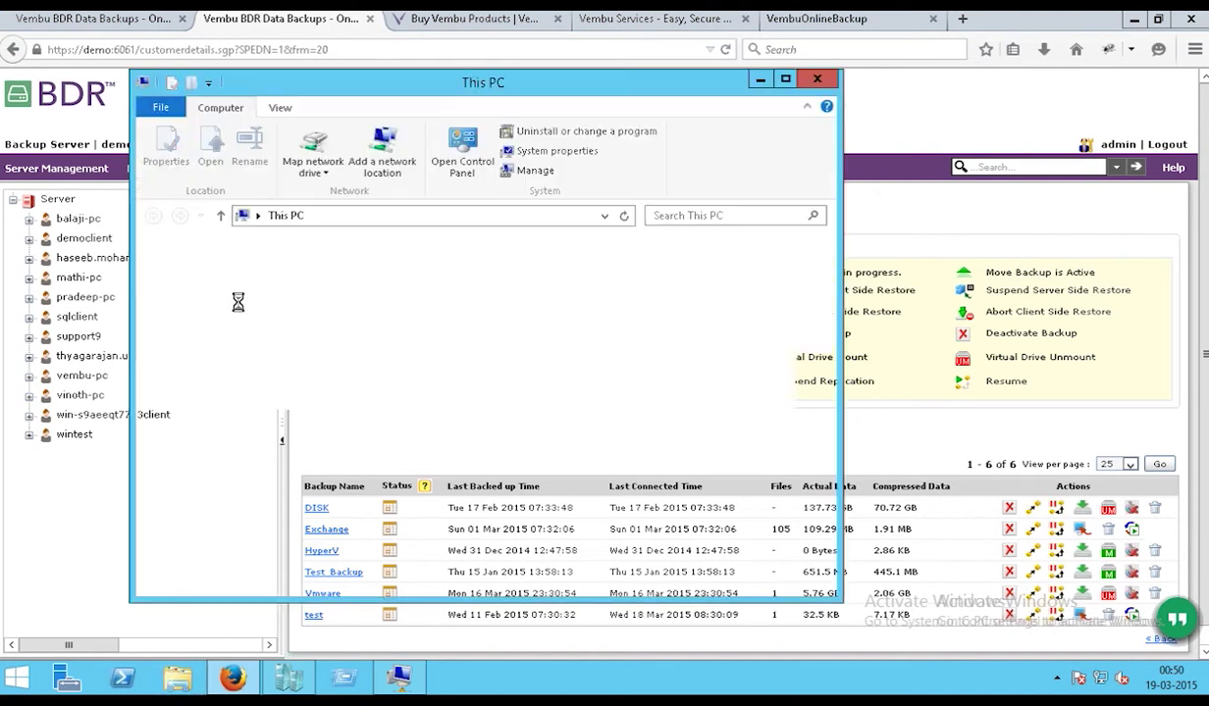
pyautogui.scroll(-3, 833, 402)
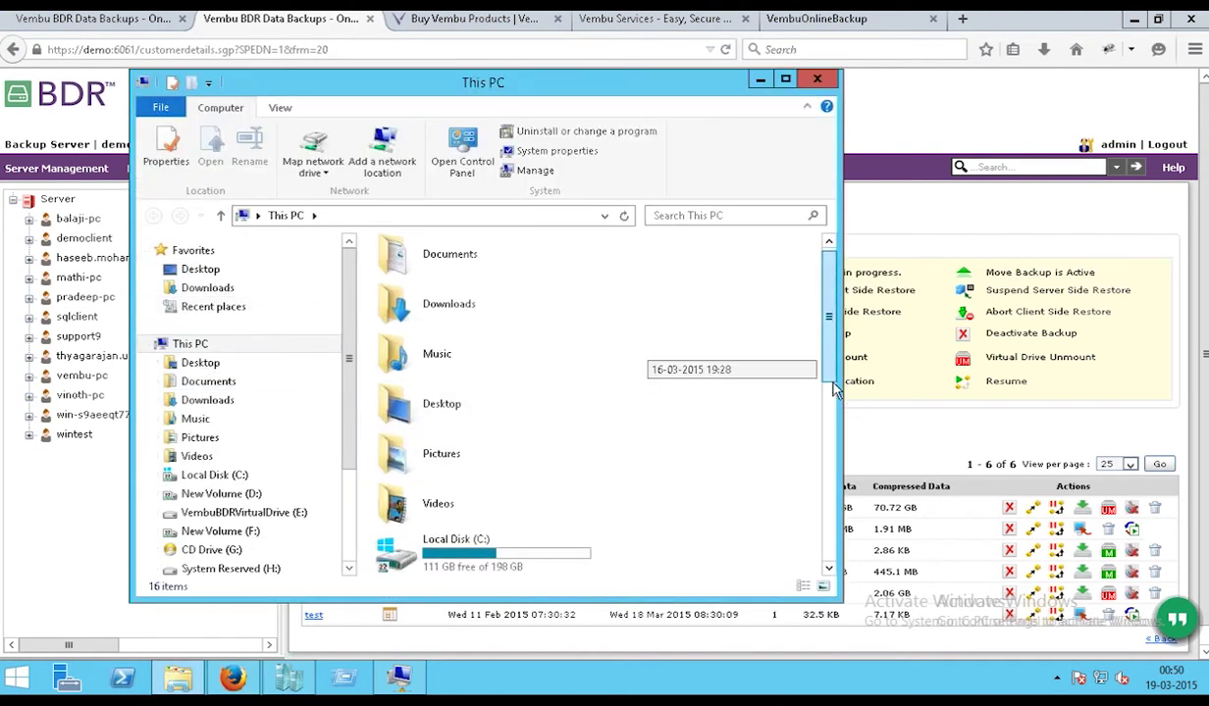
pyautogui.scroll(-2, 833, 403)
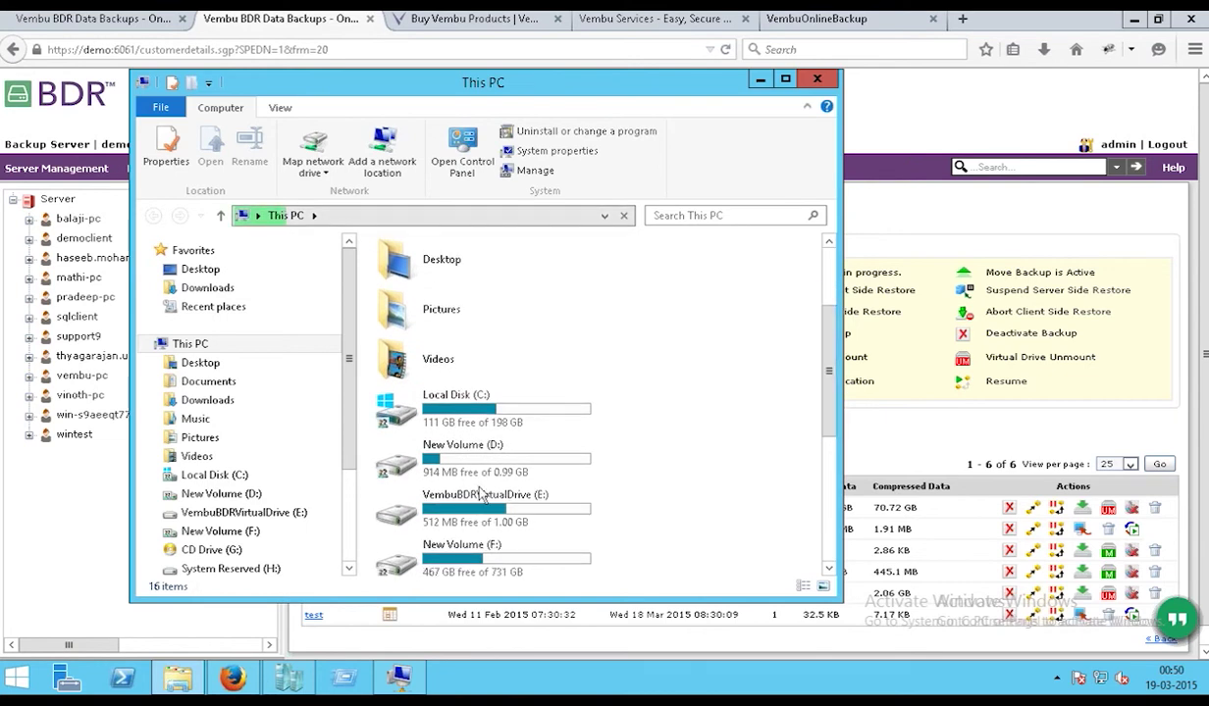
pyautogui.click(481, 523)
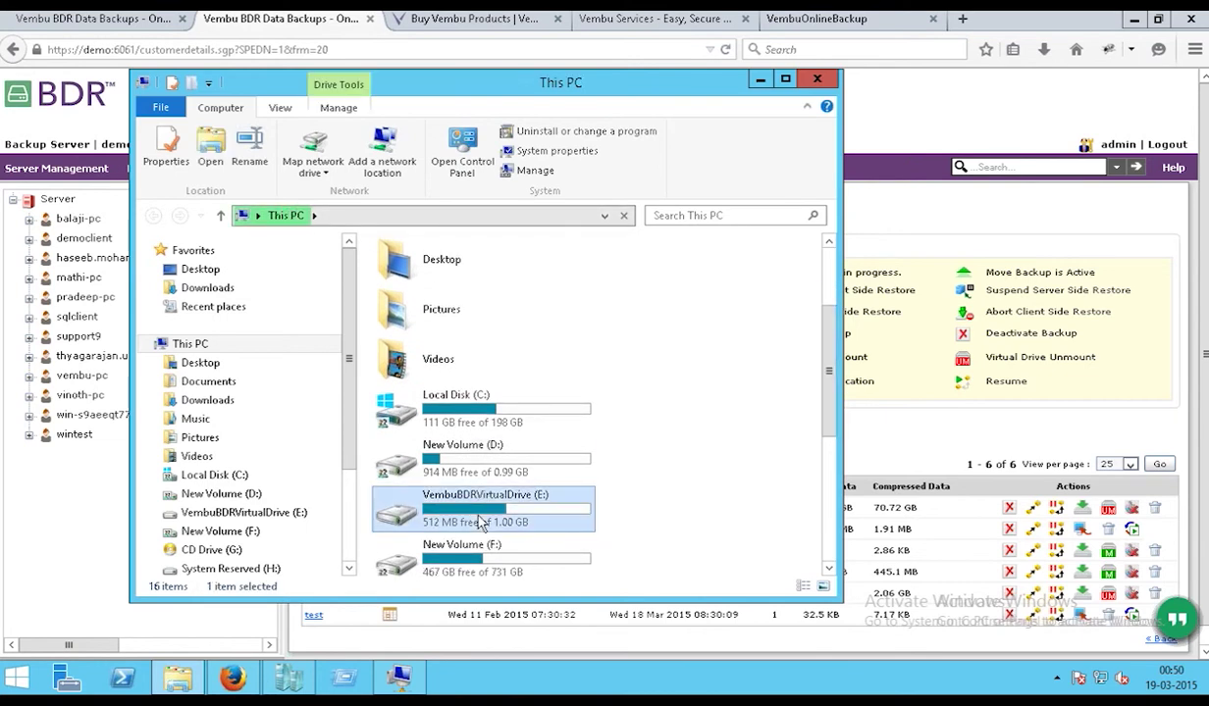
pyautogui.doubleClick(480, 523)
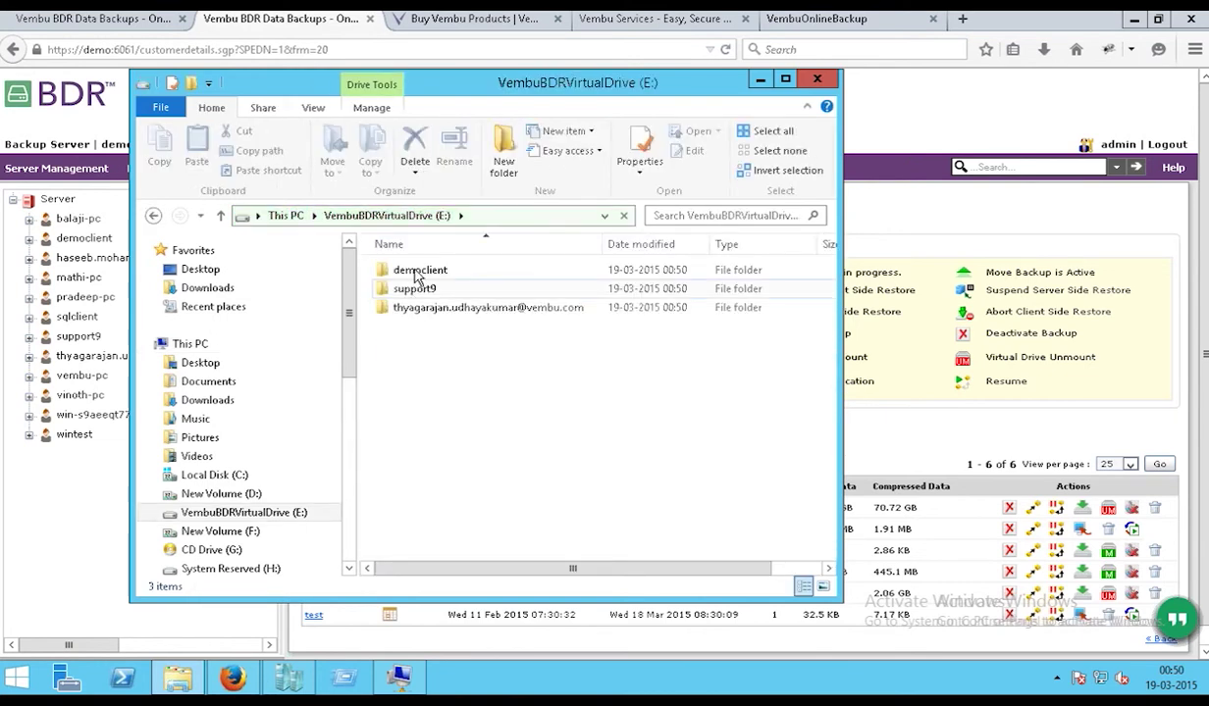
pyautogui.doubleClick(418, 273)
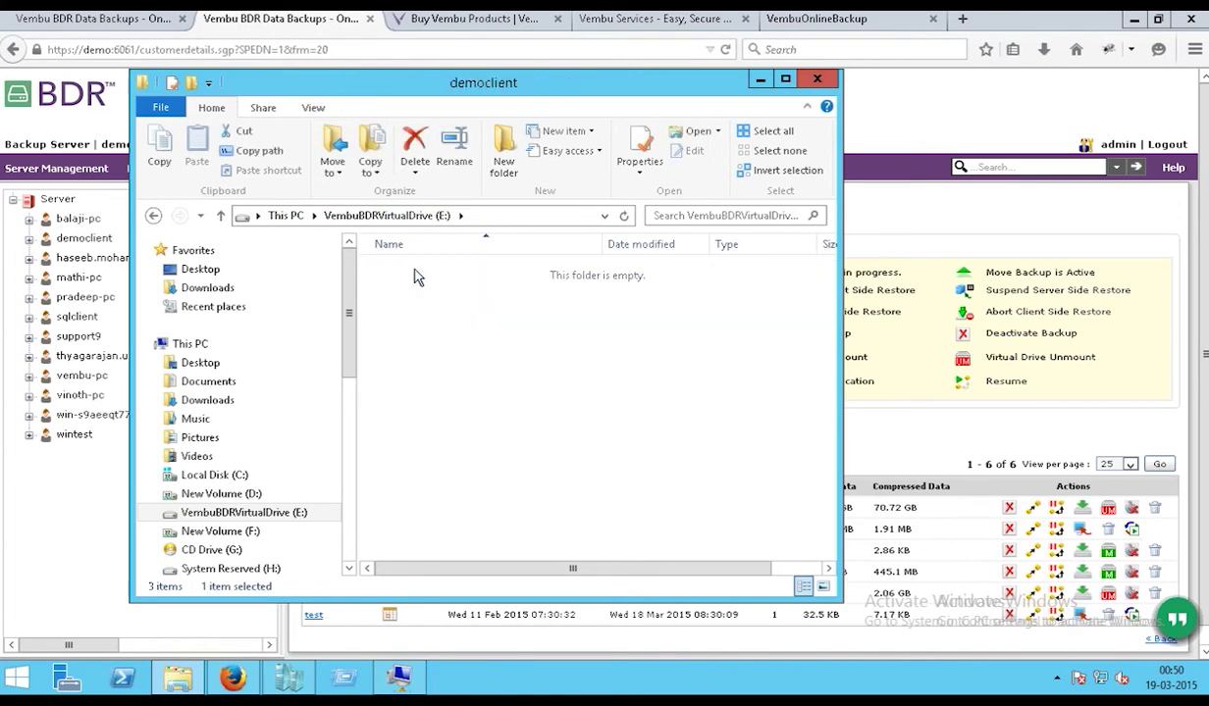
pyautogui.doubleClick(418, 277)
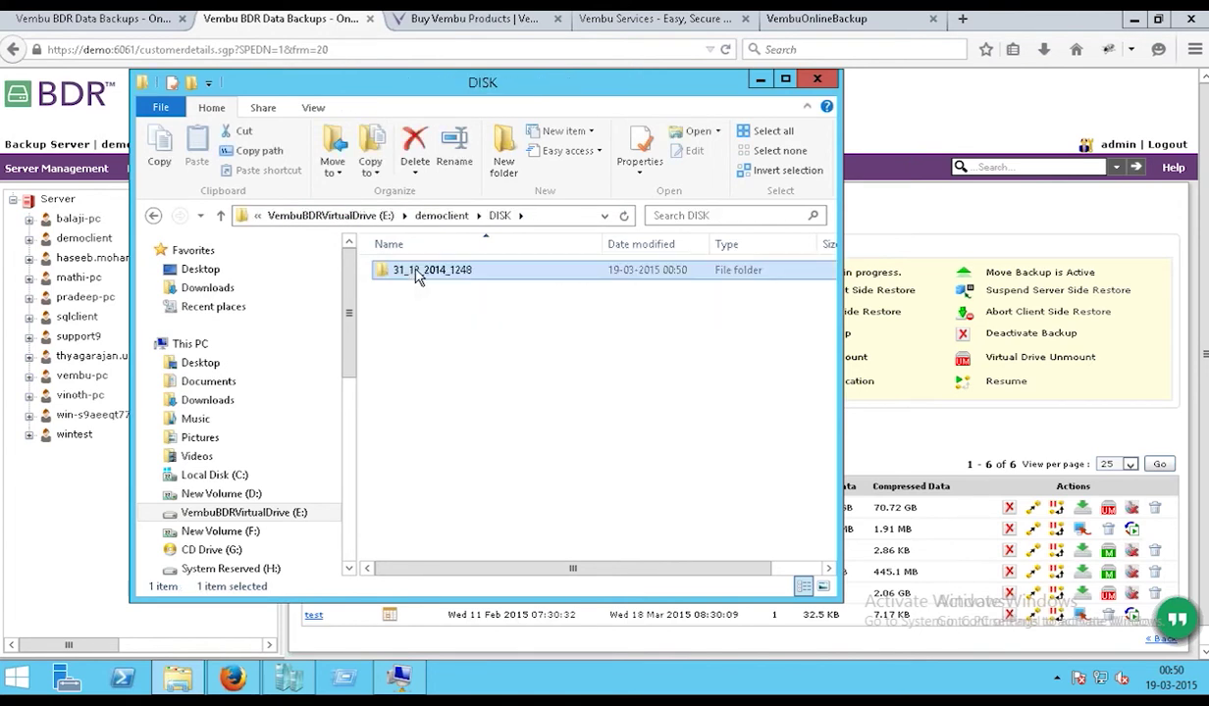
pyautogui.doubleClick(418, 275)
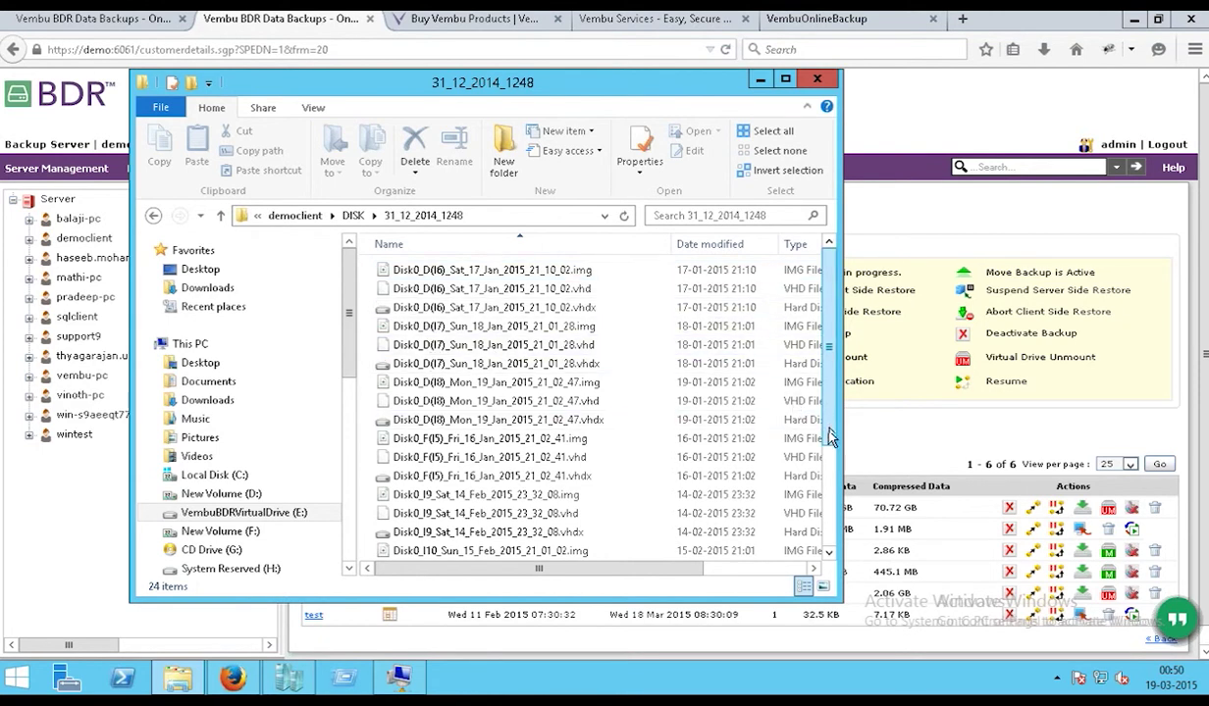
# - Launch Disk Management with diskmgmt.msc from the Run prompt
pyautogui.moveTo(829, 439); pyautogui.dragTo(827, 321)
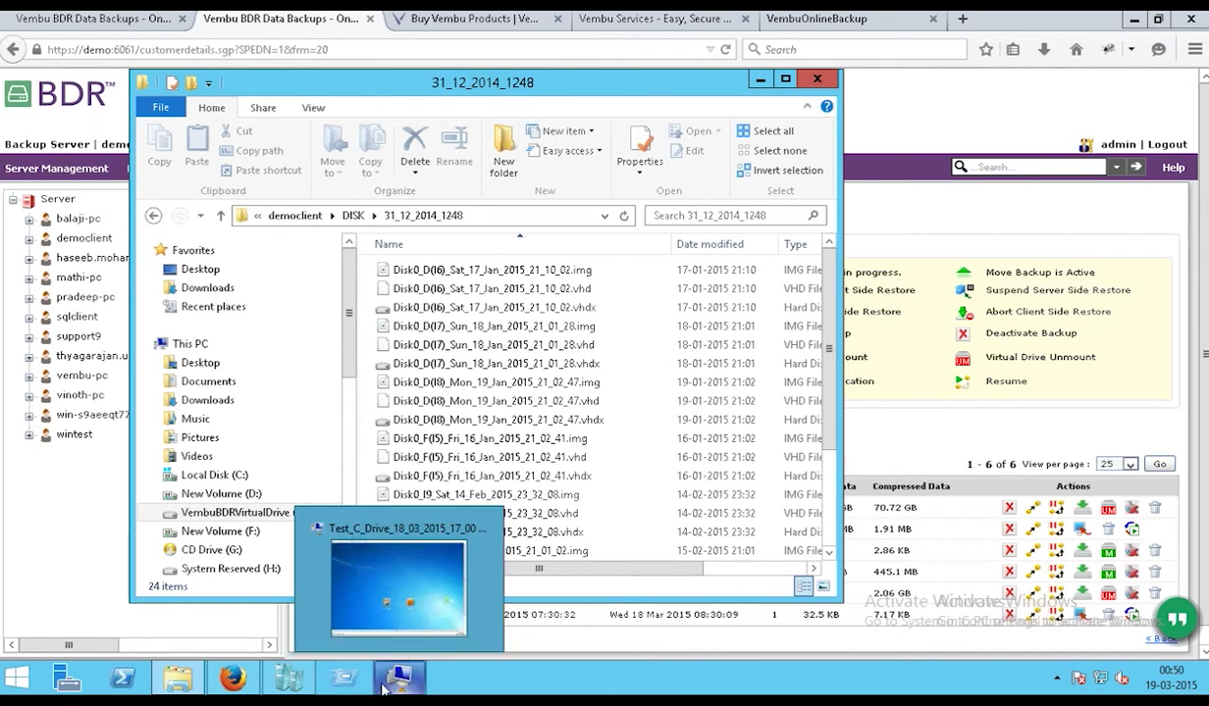
pyautogui.click(322, 664)
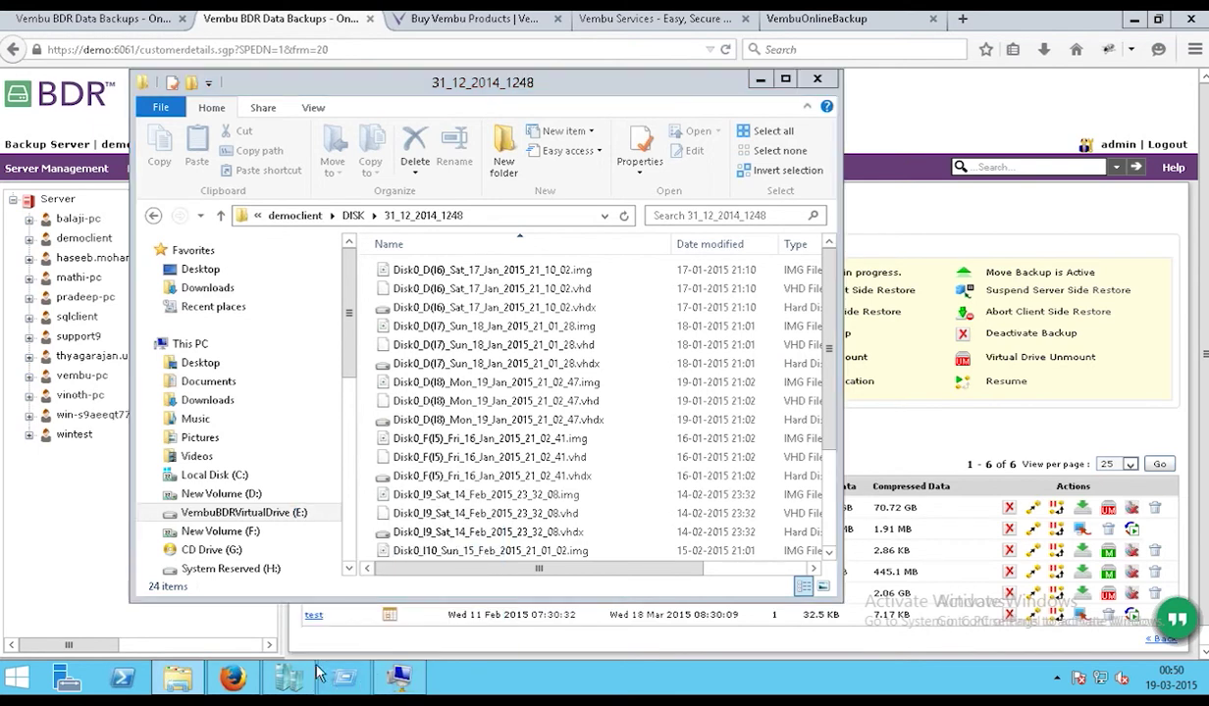
pyautogui.click(152, 623)
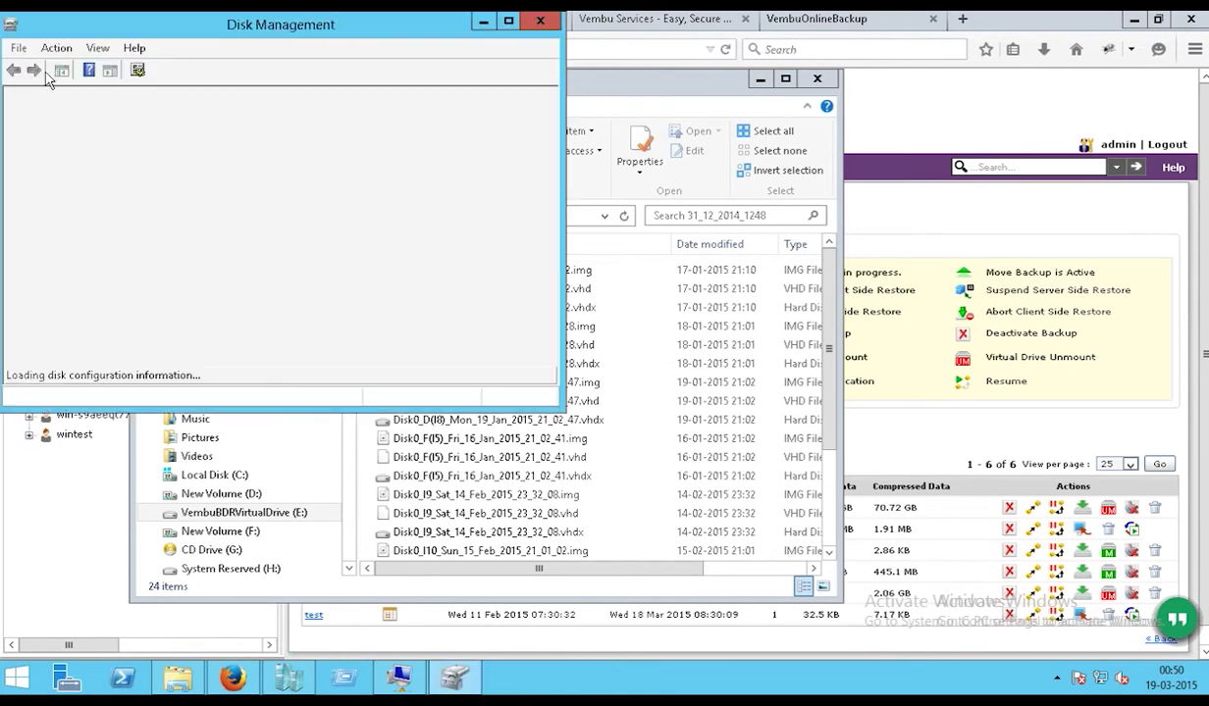
# - Attach Disk0_I9_Sat_14_Feb_2015_23_32_08.vhd from the 31_12_2014_1248 folder as a virtual hard disk
pyautogui.click(56, 48)
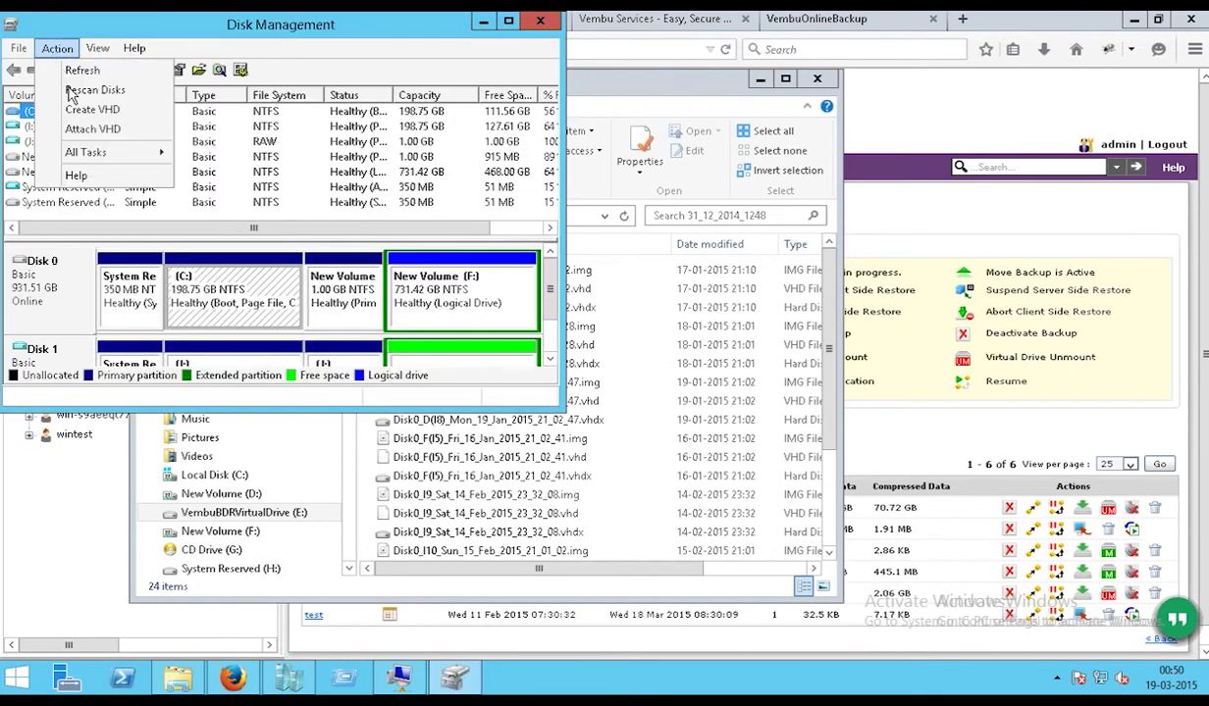
pyautogui.click(84, 128)
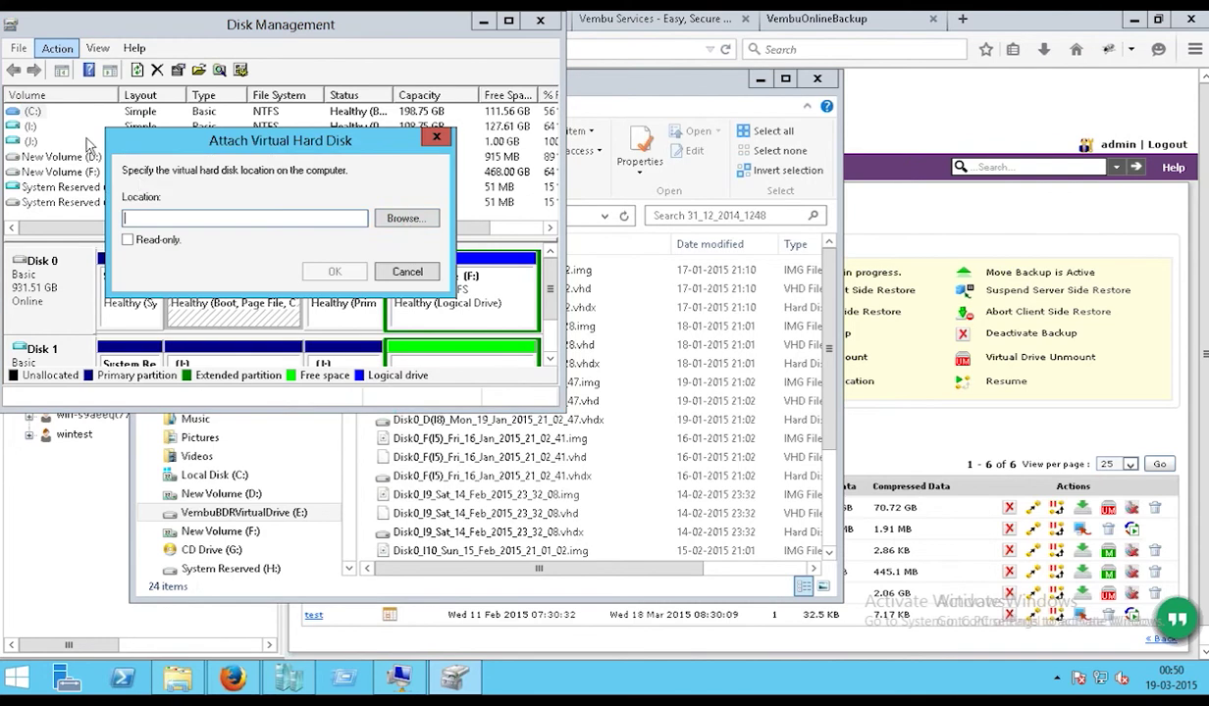
pyautogui.click(402, 218)
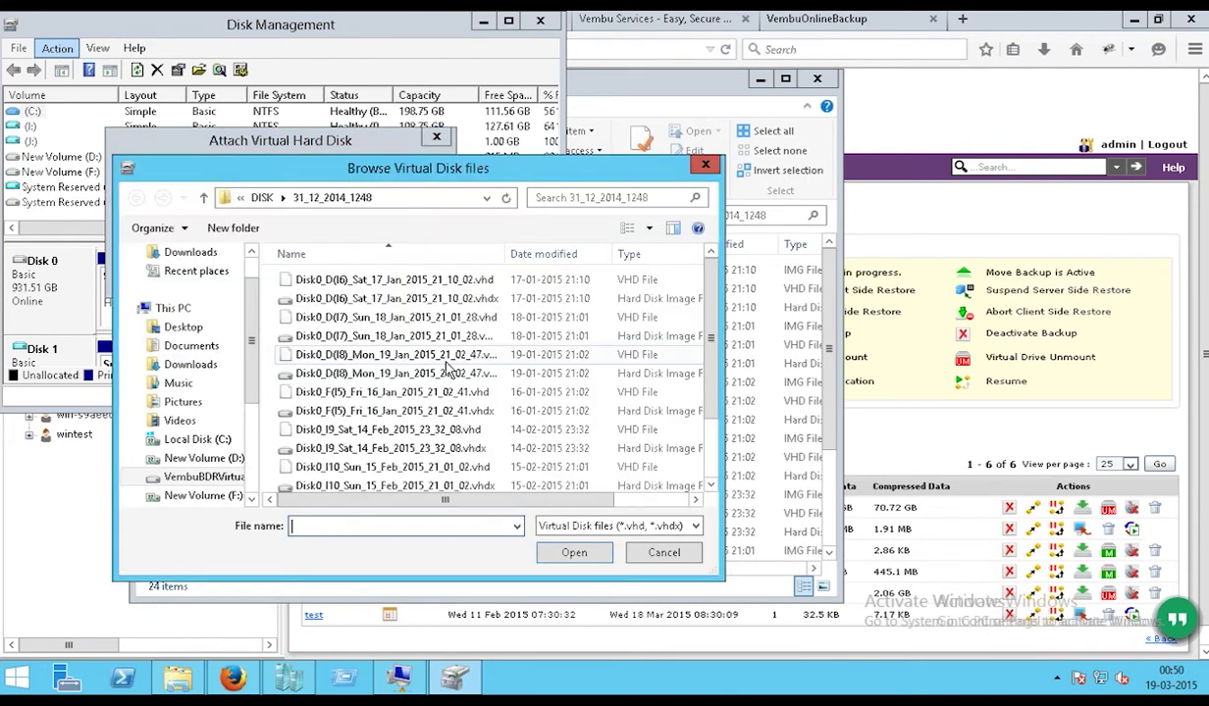
pyautogui.click(423, 429)
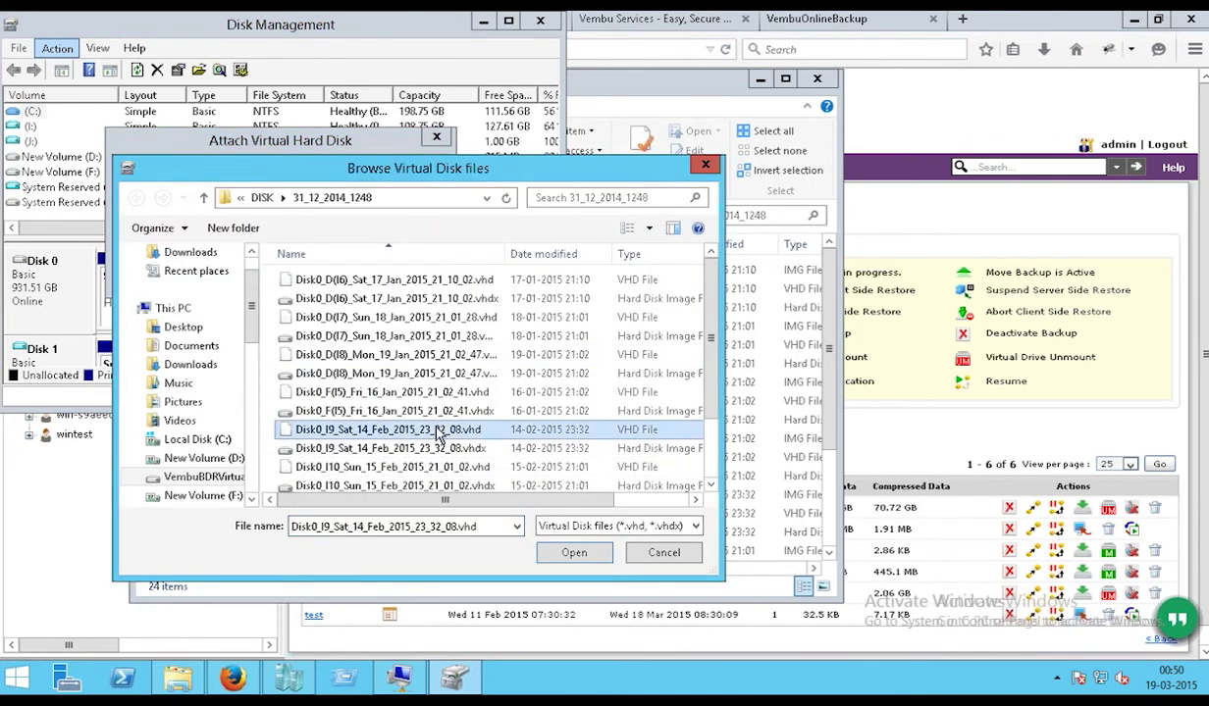
pyautogui.click(566, 556)
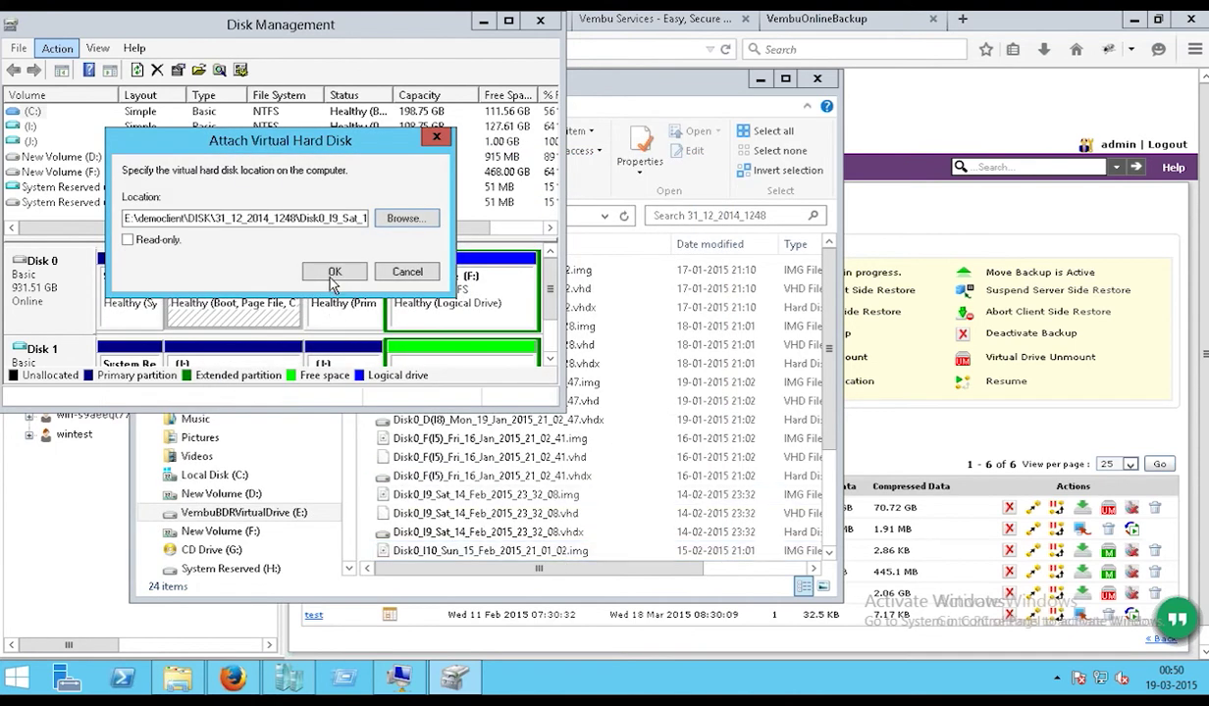
pyautogui.click(327, 271)
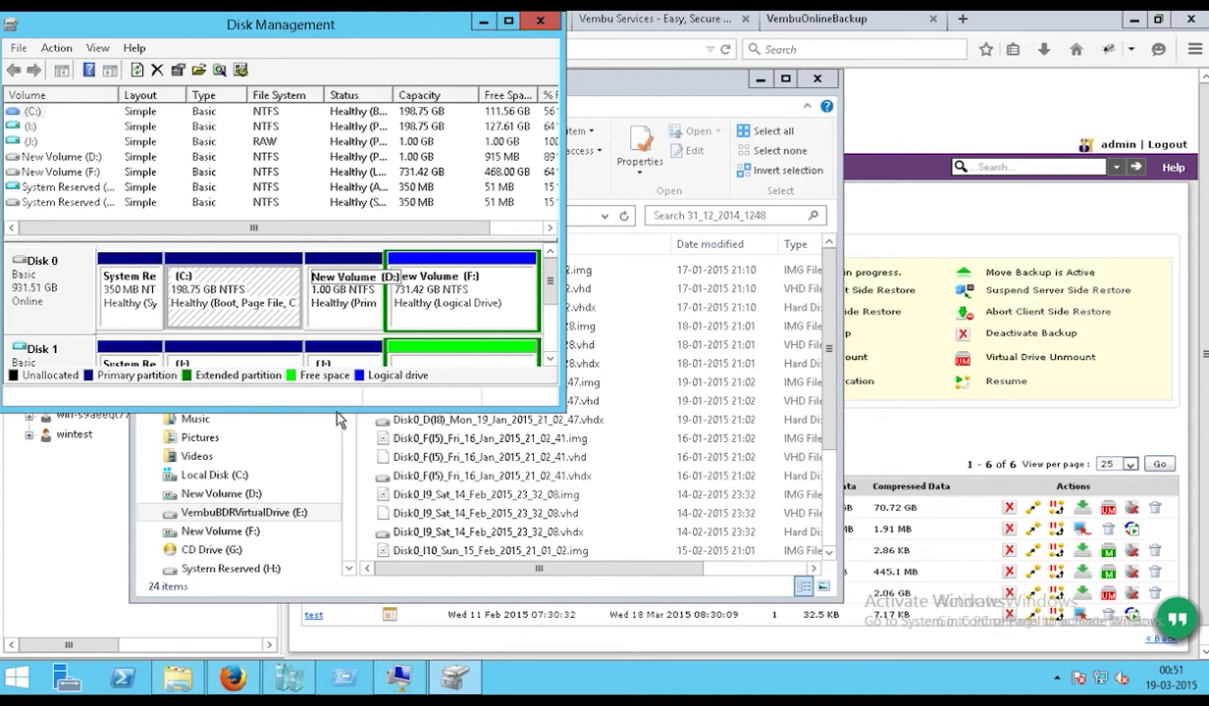
# - Open the attached Local Disk (I:) in This PC, inspect Program Files, then go back to BDR
pyautogui.click(483, 28)
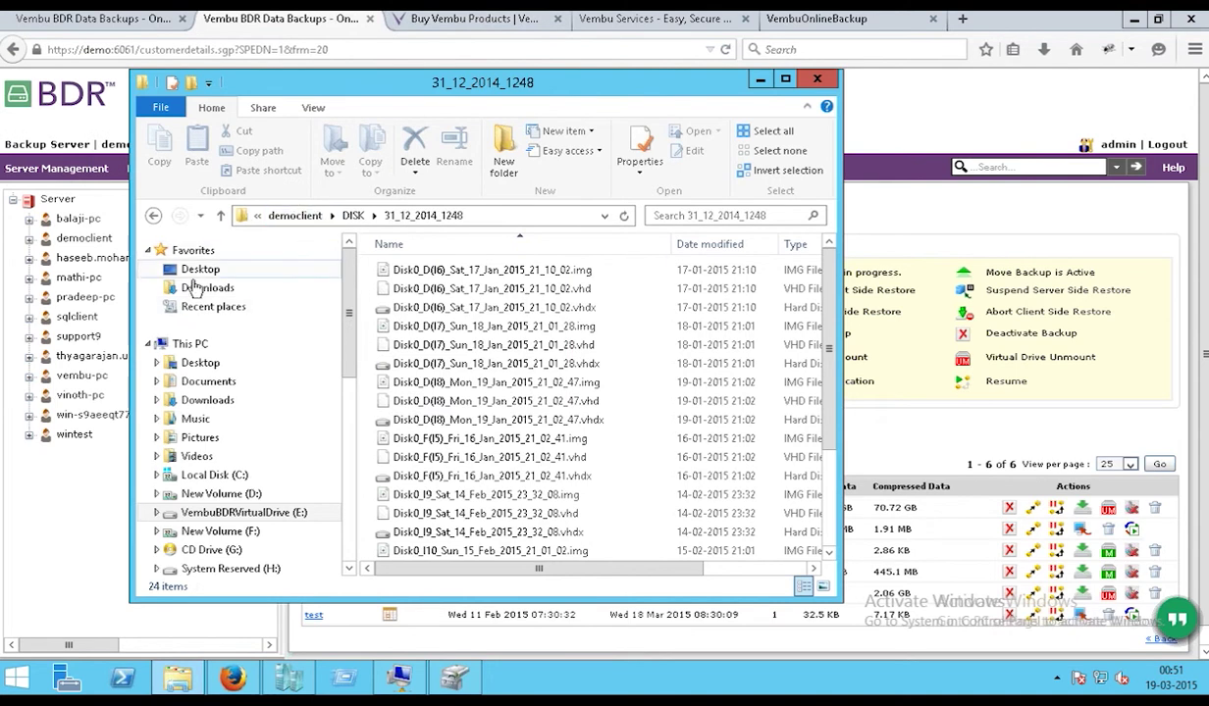
pyautogui.click(191, 345)
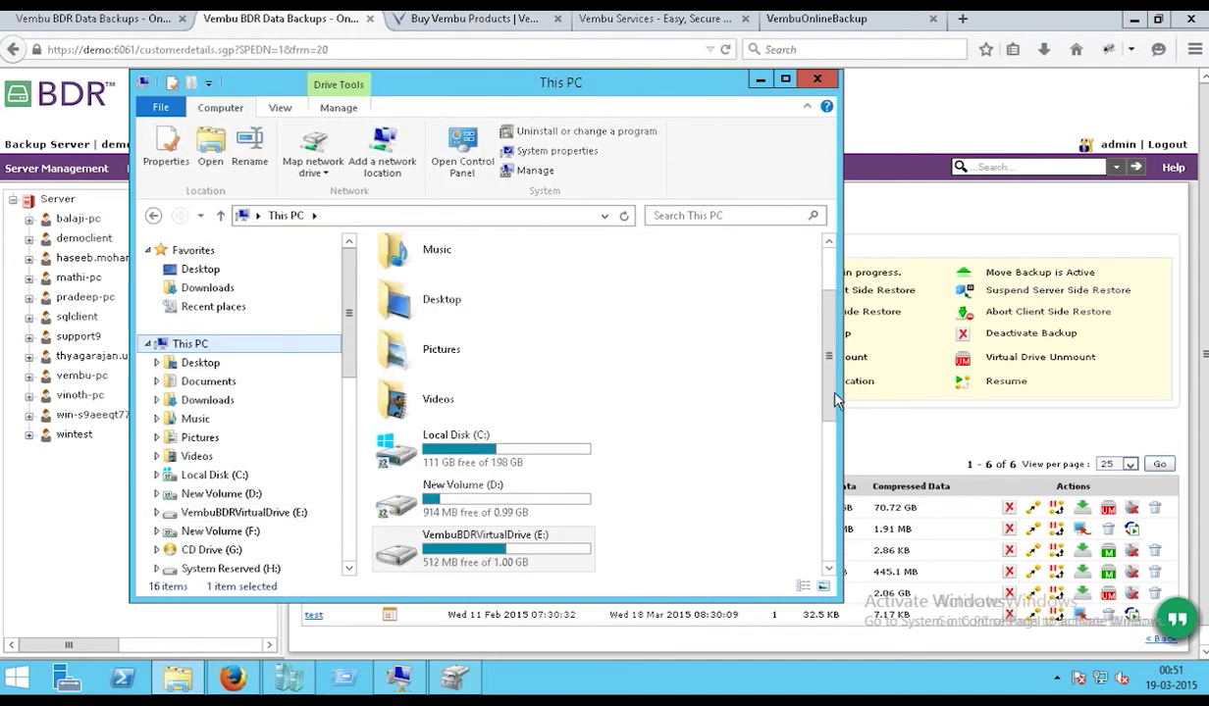
pyautogui.scroll(-6, 687, 441)
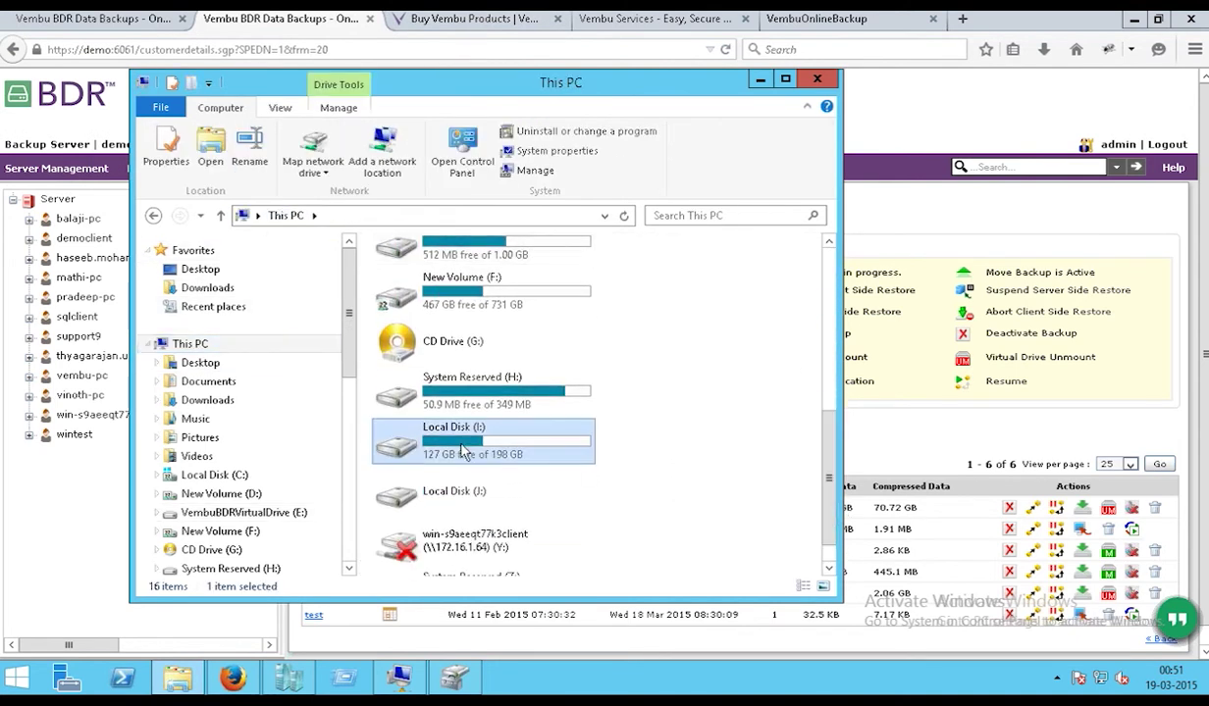
pyautogui.doubleClick(466, 450)
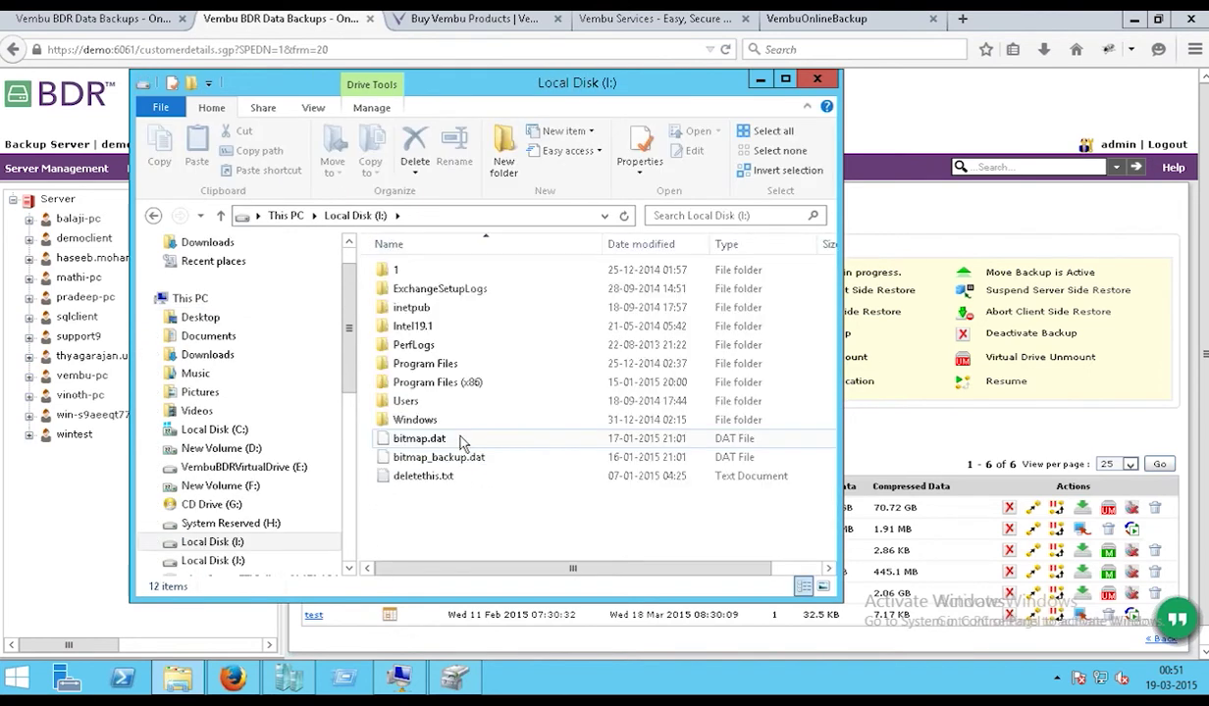
pyautogui.click(410, 365)
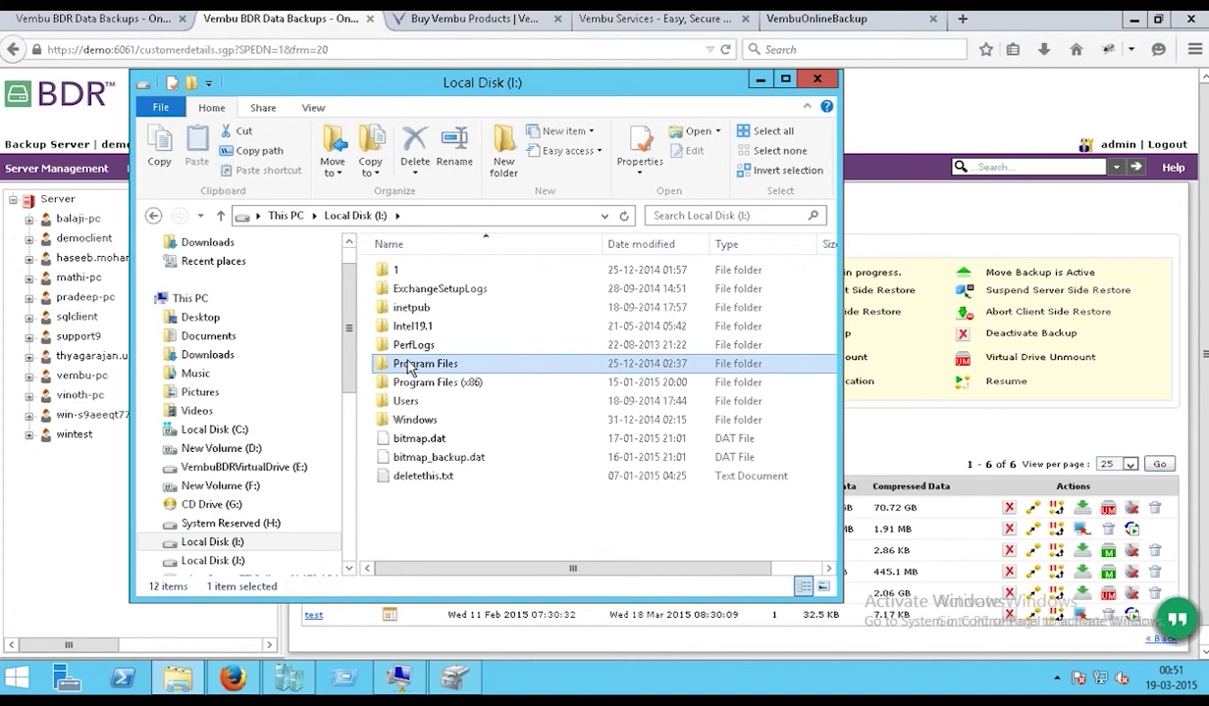
pyautogui.rightClick(409, 367)
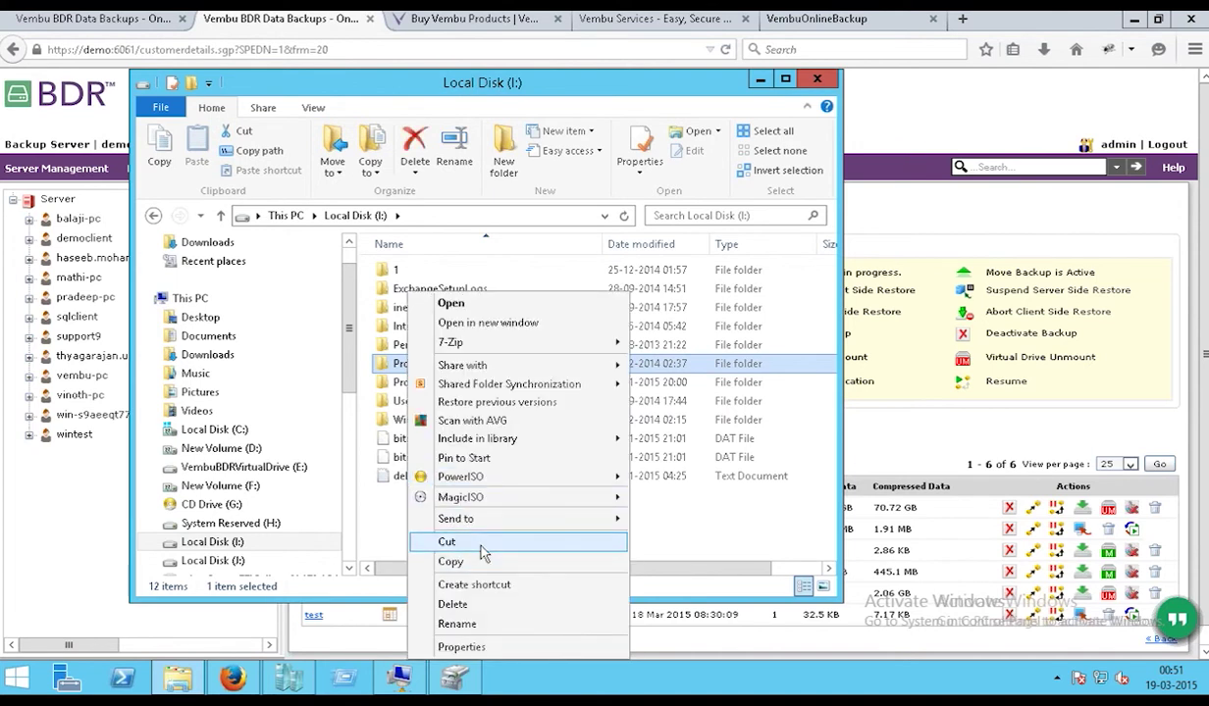
pyautogui.click(388, 529)
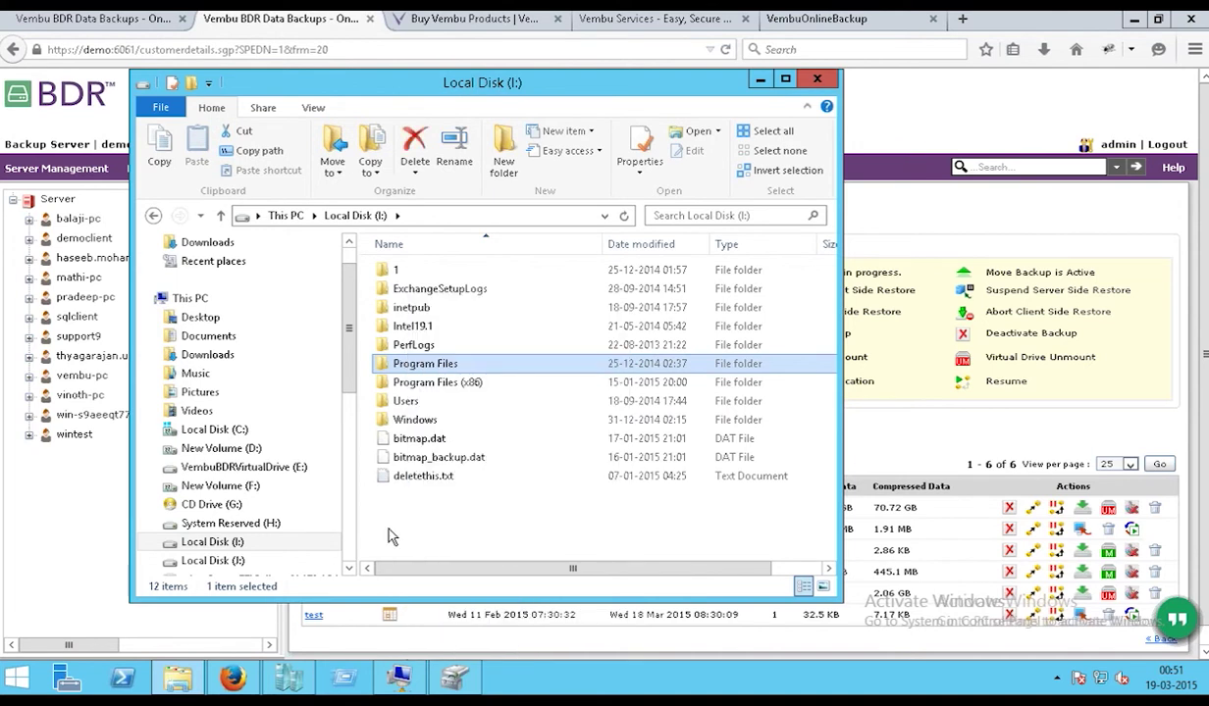
pyautogui.click(388, 534)
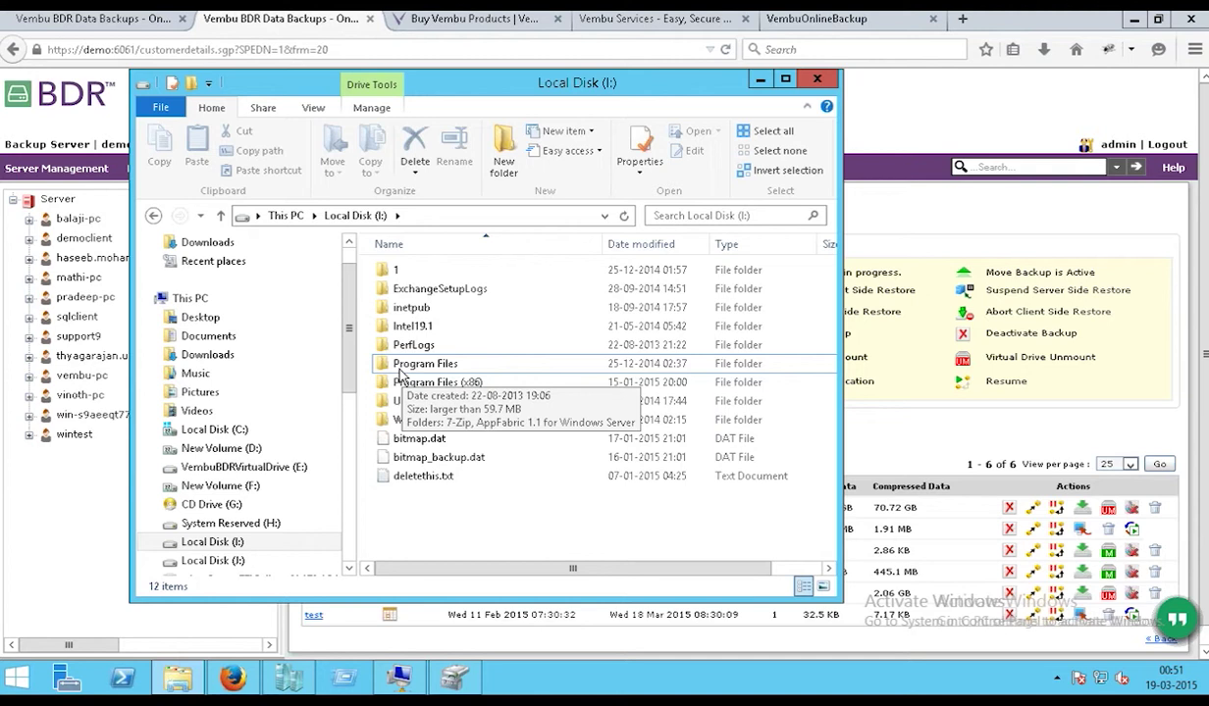
pyautogui.click(85, 473)
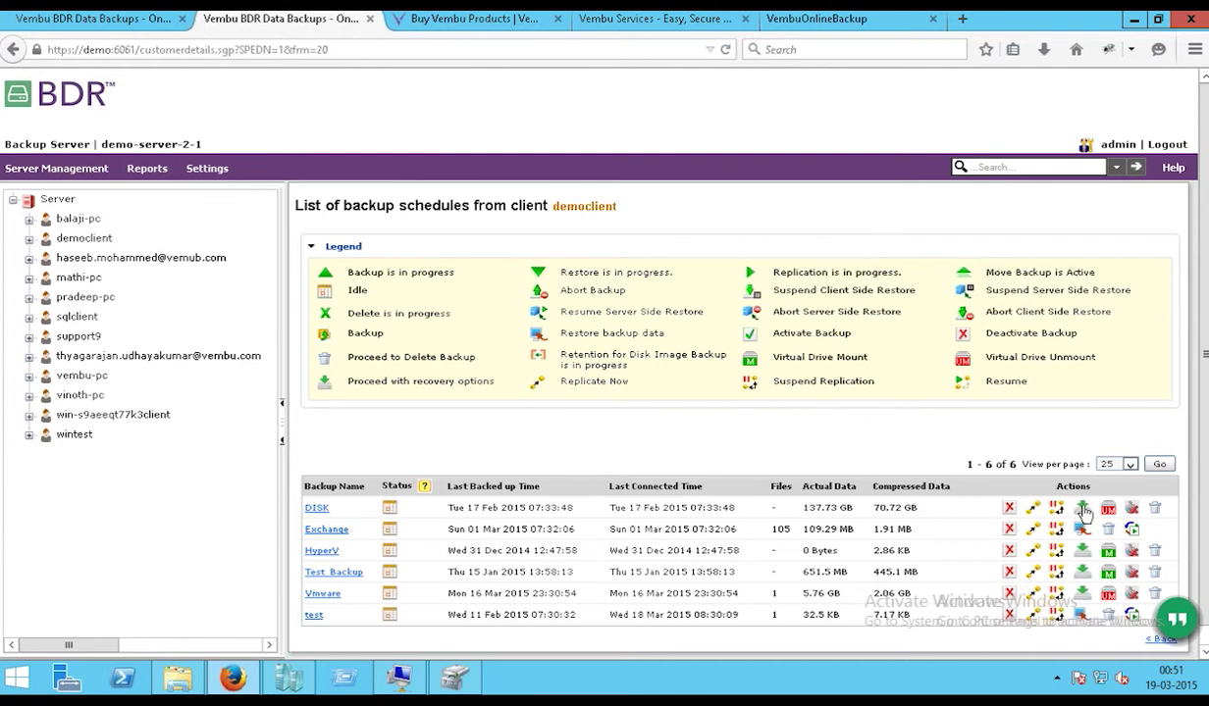
# - Set up a VMDK image download of the DISK backup's Sun 15 Feb 2015 07:30:02 version
pyautogui.click(1083, 509)
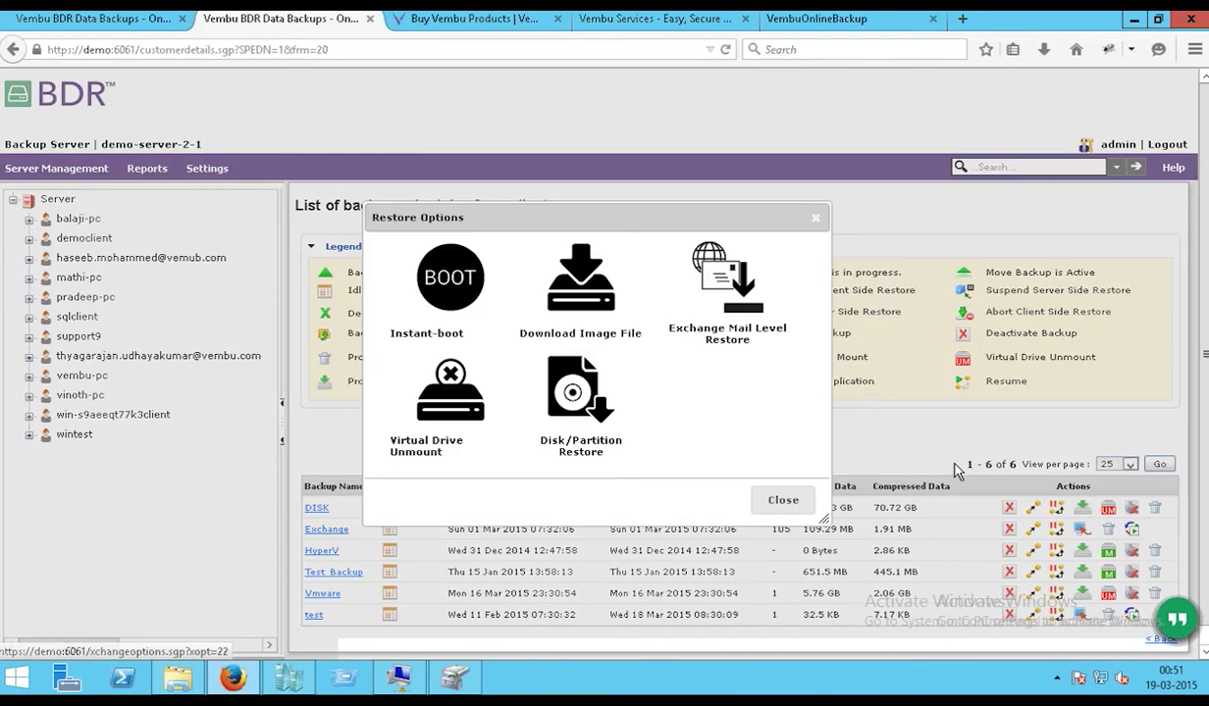
pyautogui.click(578, 307)
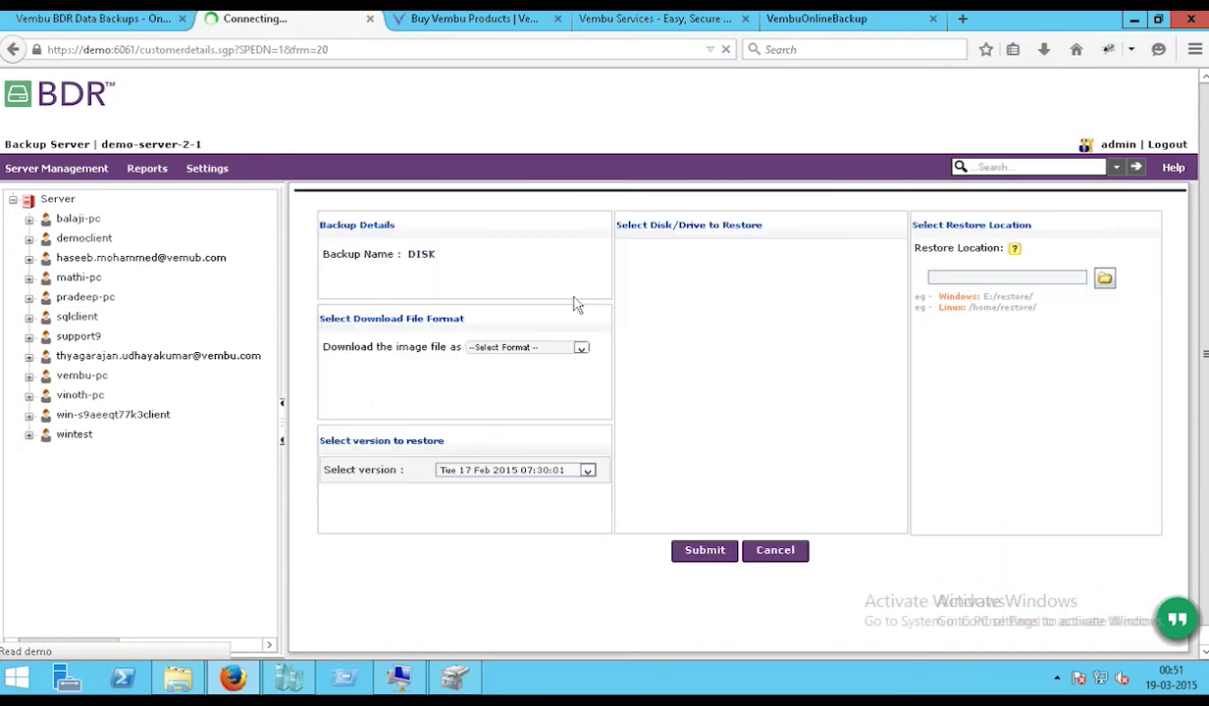
pyautogui.click(552, 347)
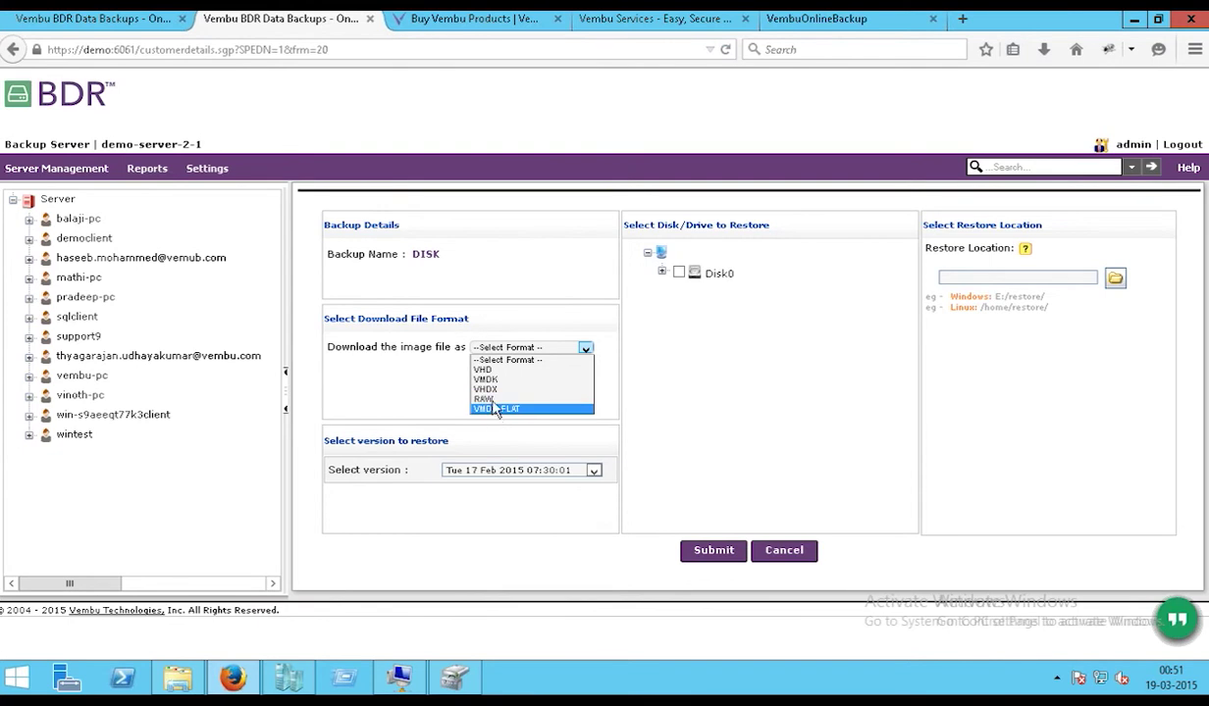
pyautogui.click(486, 379)
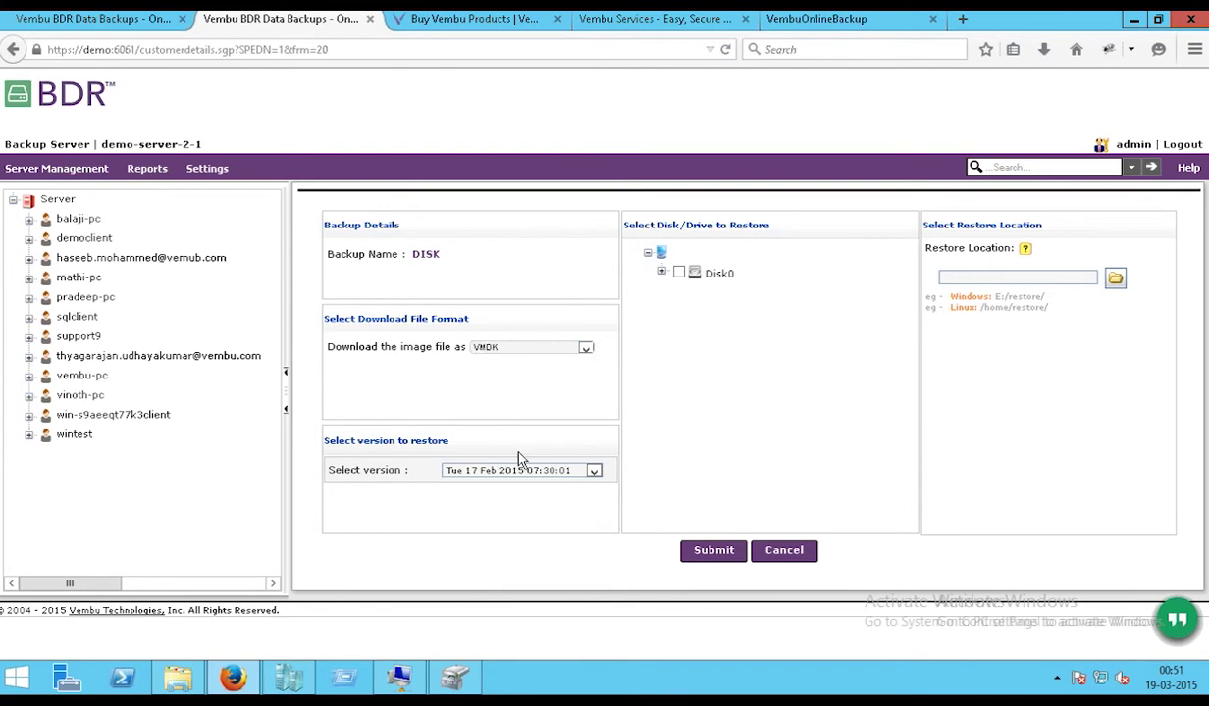
pyautogui.click(537, 517)
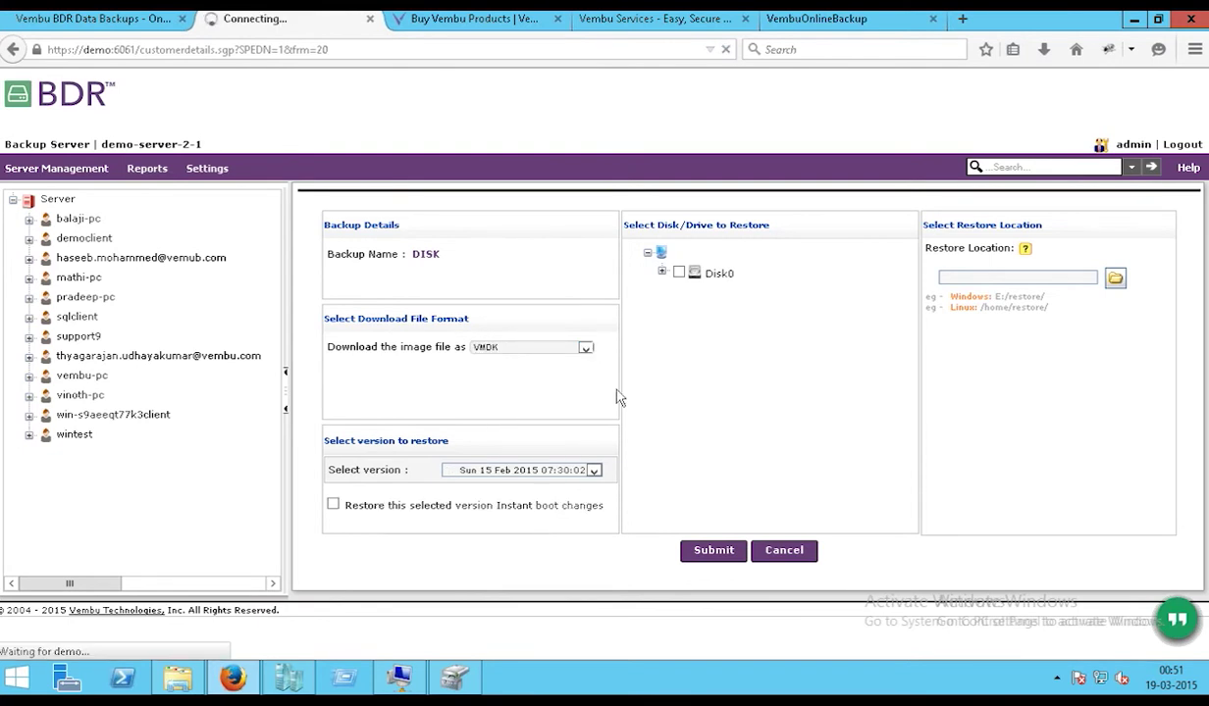
# - Include Disk0 in the restore and bring up, then dismiss, the restore-location folder picker
pyautogui.click(679, 273)
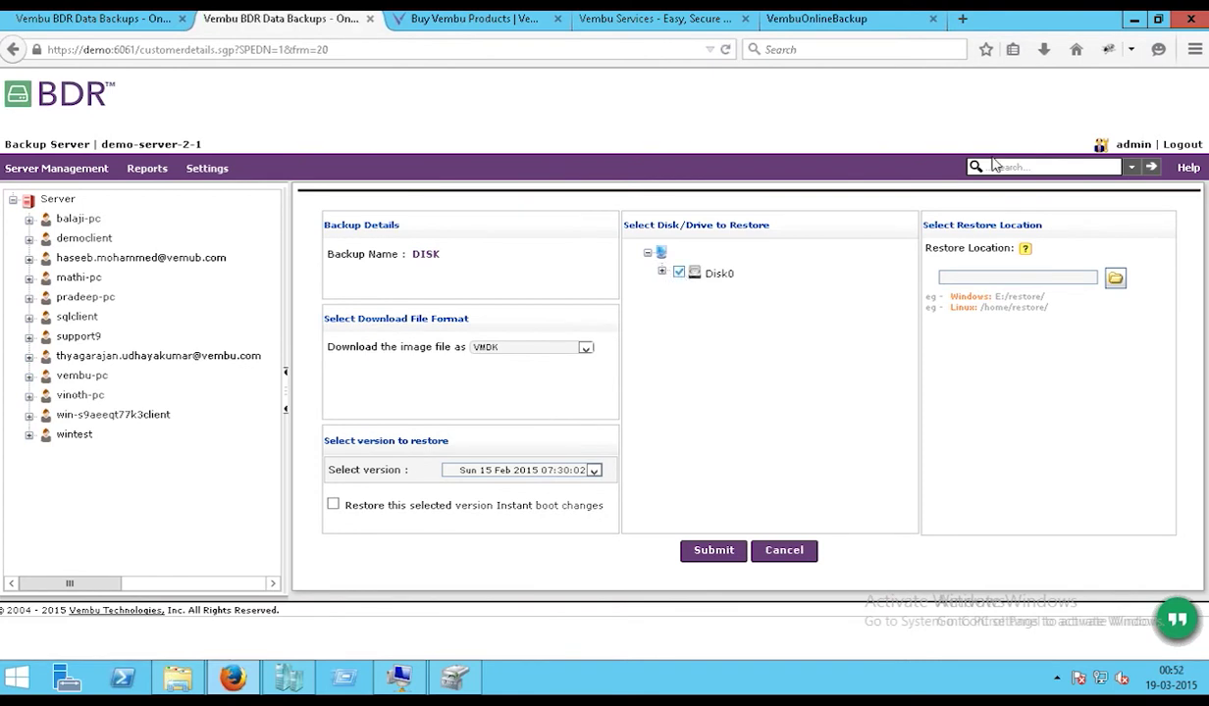
pyautogui.click(1002, 277)
pyautogui.click(1115, 280)
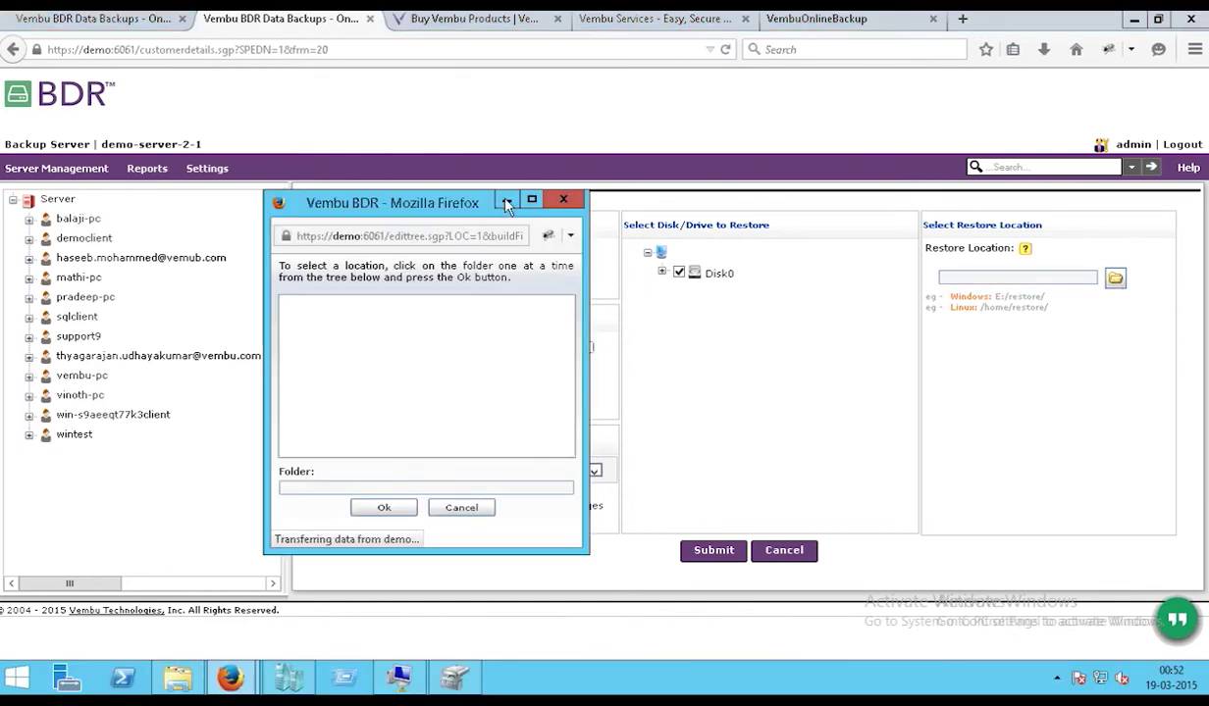
pyautogui.click(458, 508)
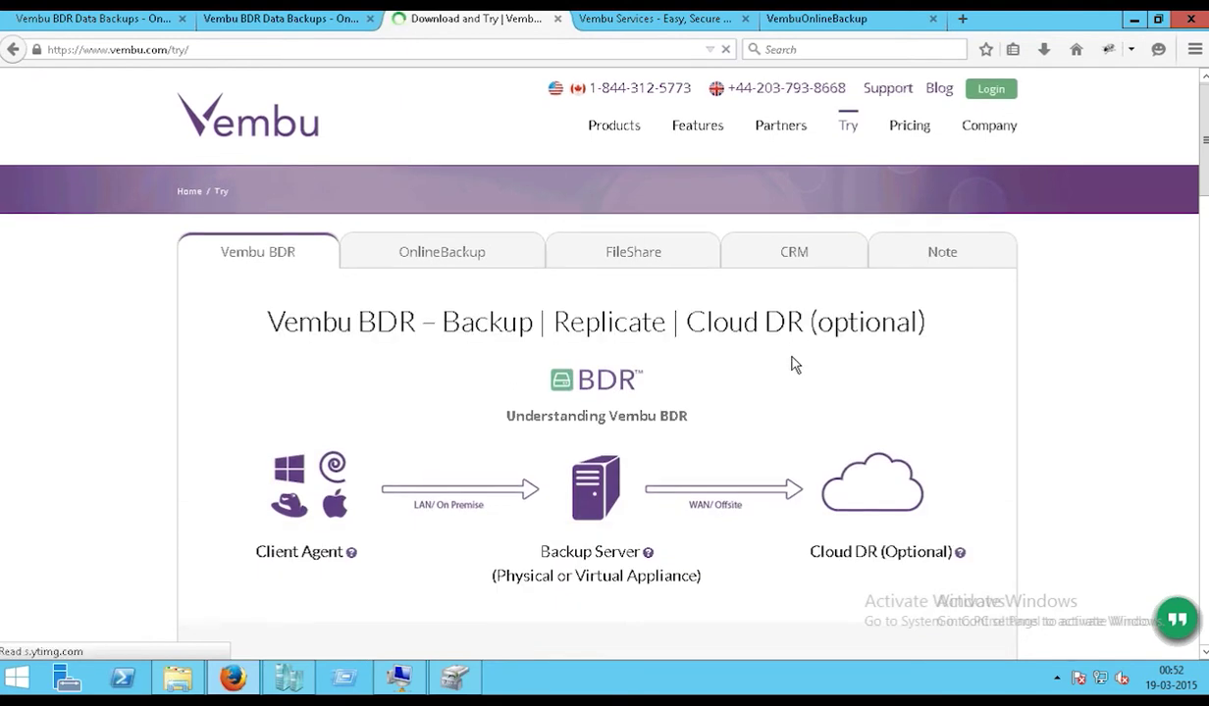
# - Scroll down the vembu.com/try page through the Hyper-V and physical server download sections
pyautogui.scroll(-10, 795, 364)
pyautogui.scroll(-7, 791, 364)
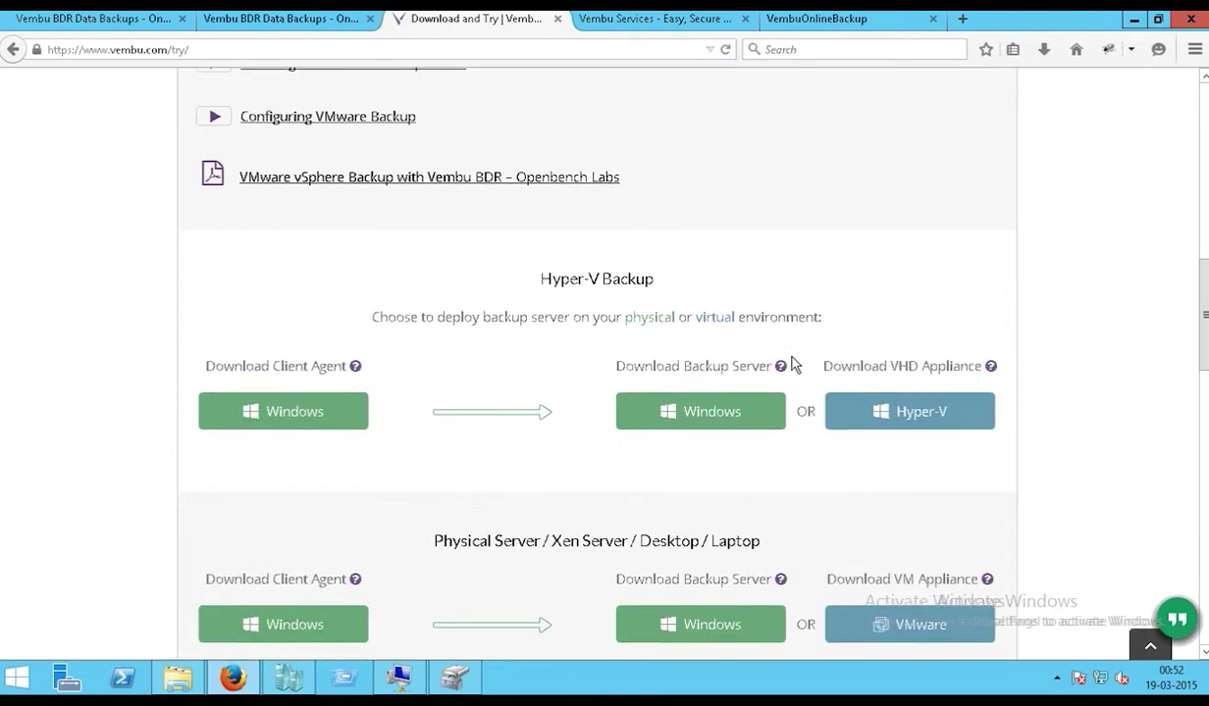
pyautogui.scroll(-1, 741, 390)
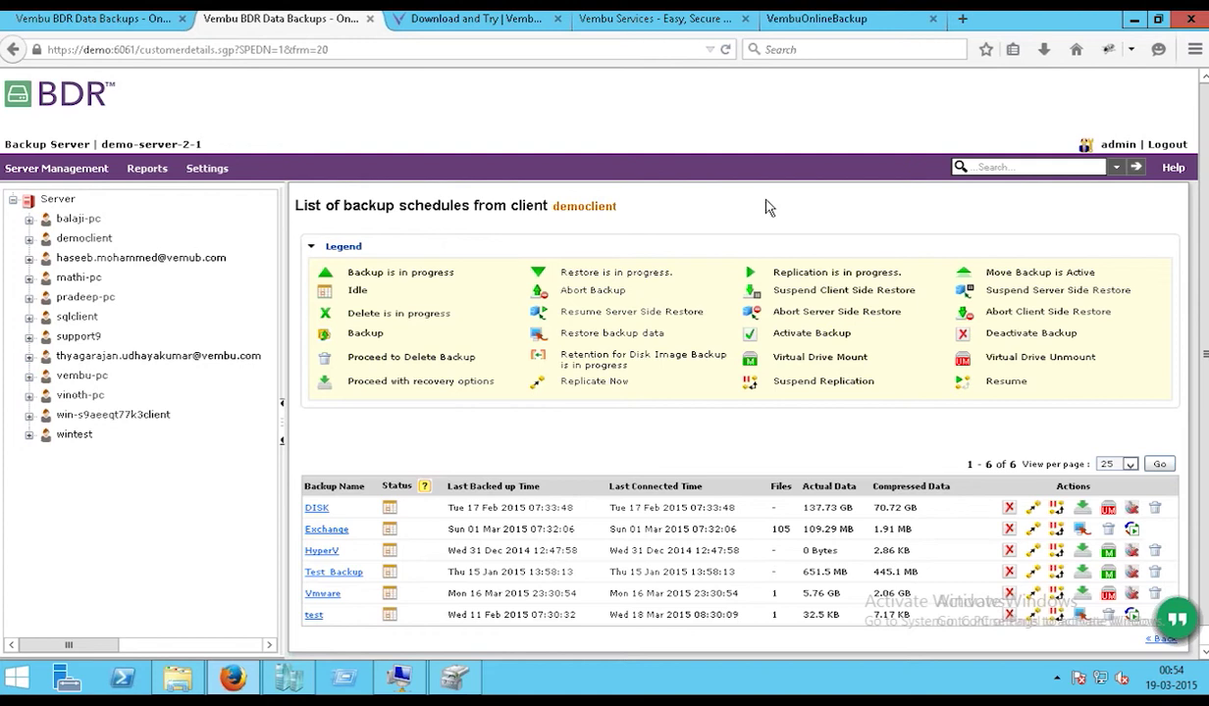
# - In Server Management > Cloud DR, limit replication to the 08:00 AM–06:00 PM weekday window
pyautogui.click(59, 175)
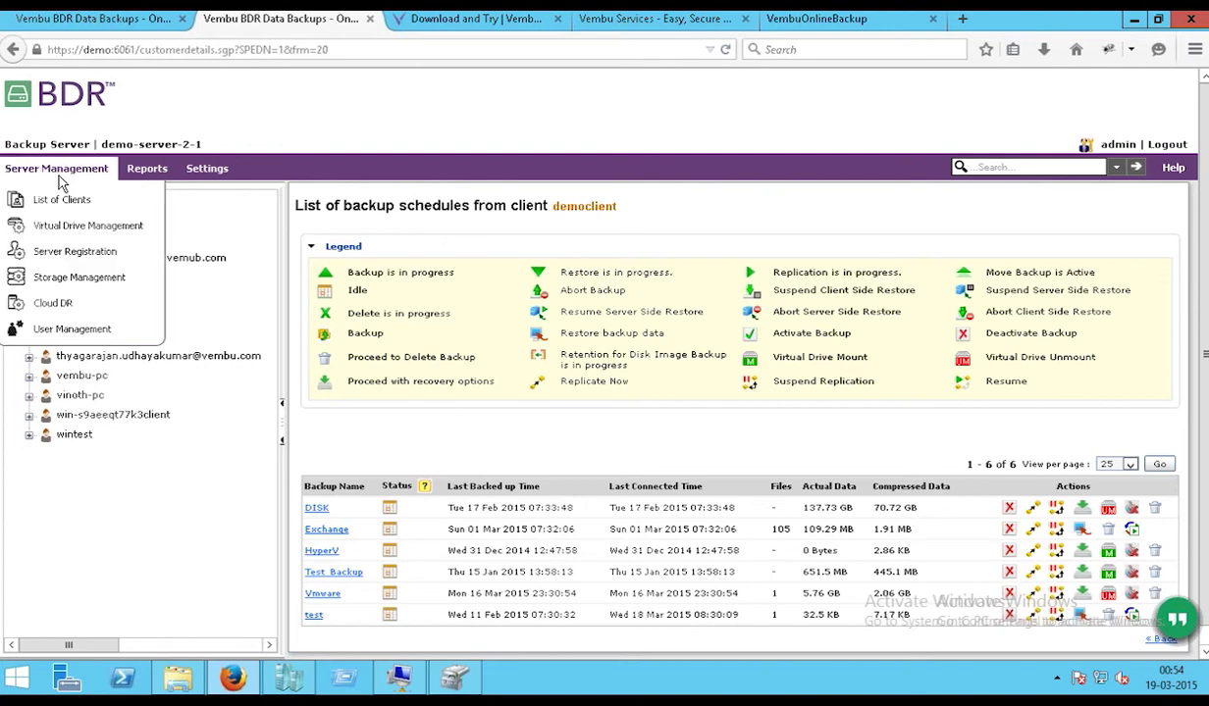
pyautogui.click(52, 306)
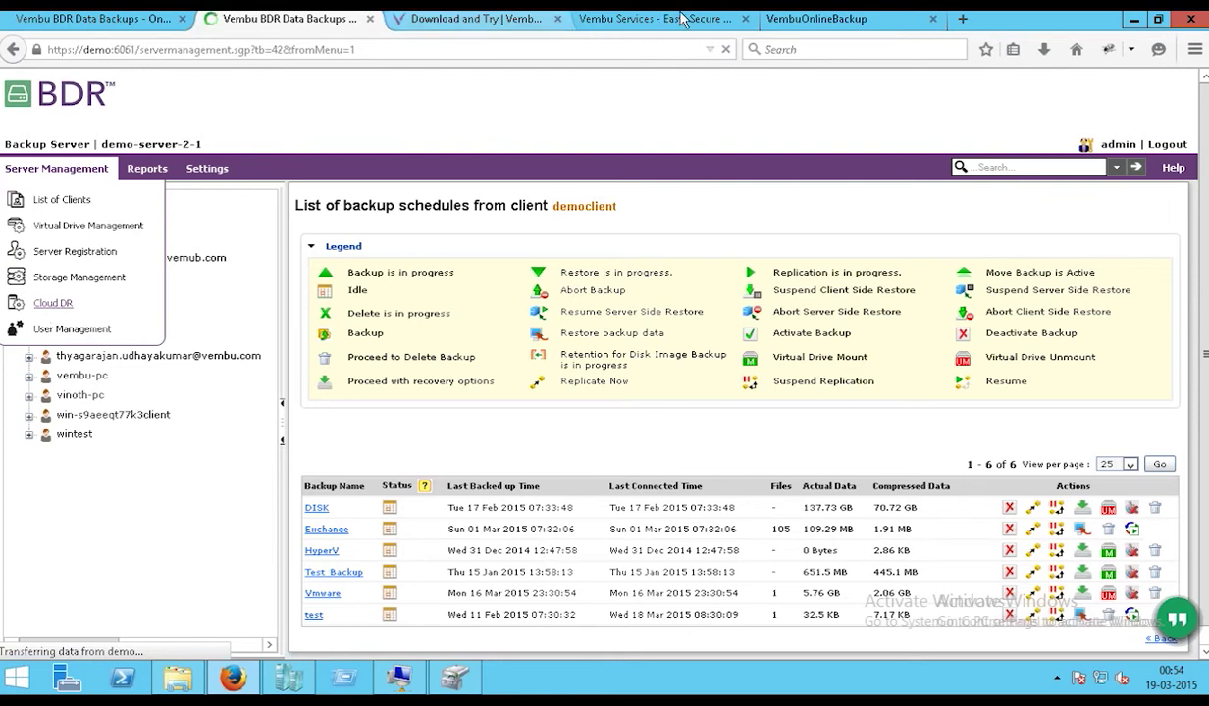
pyautogui.moveTo(681, 12)
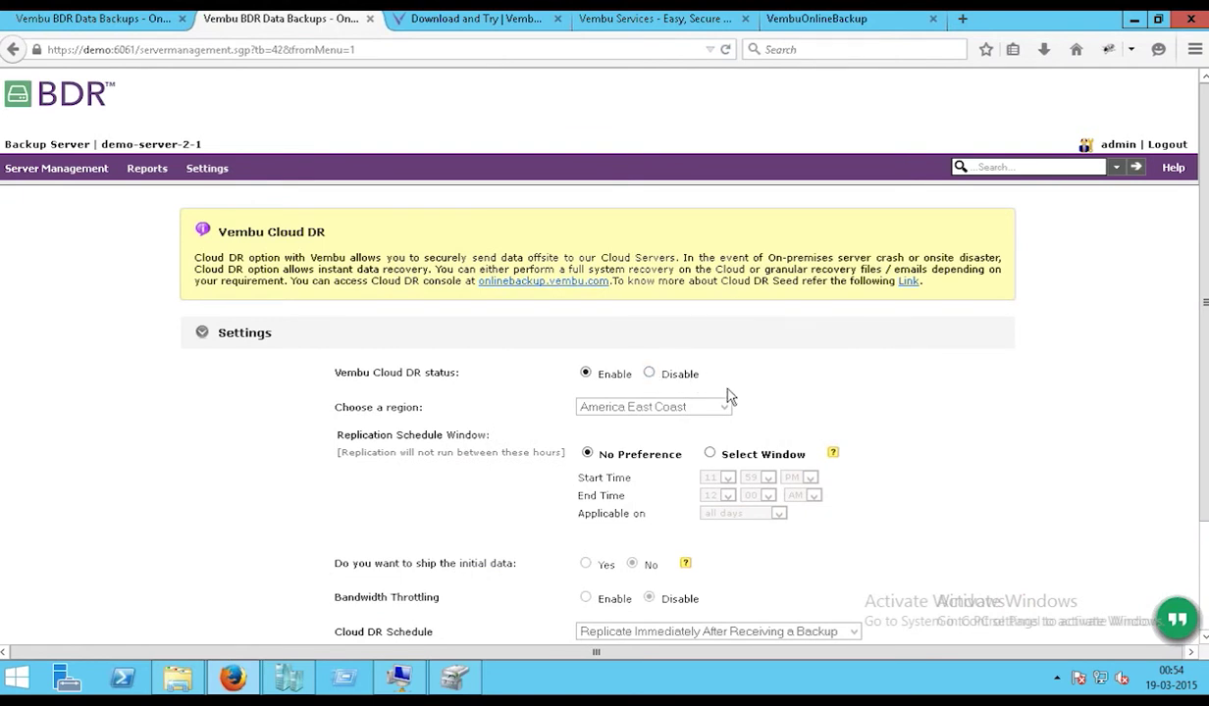
pyautogui.scroll(-2, 765, 388)
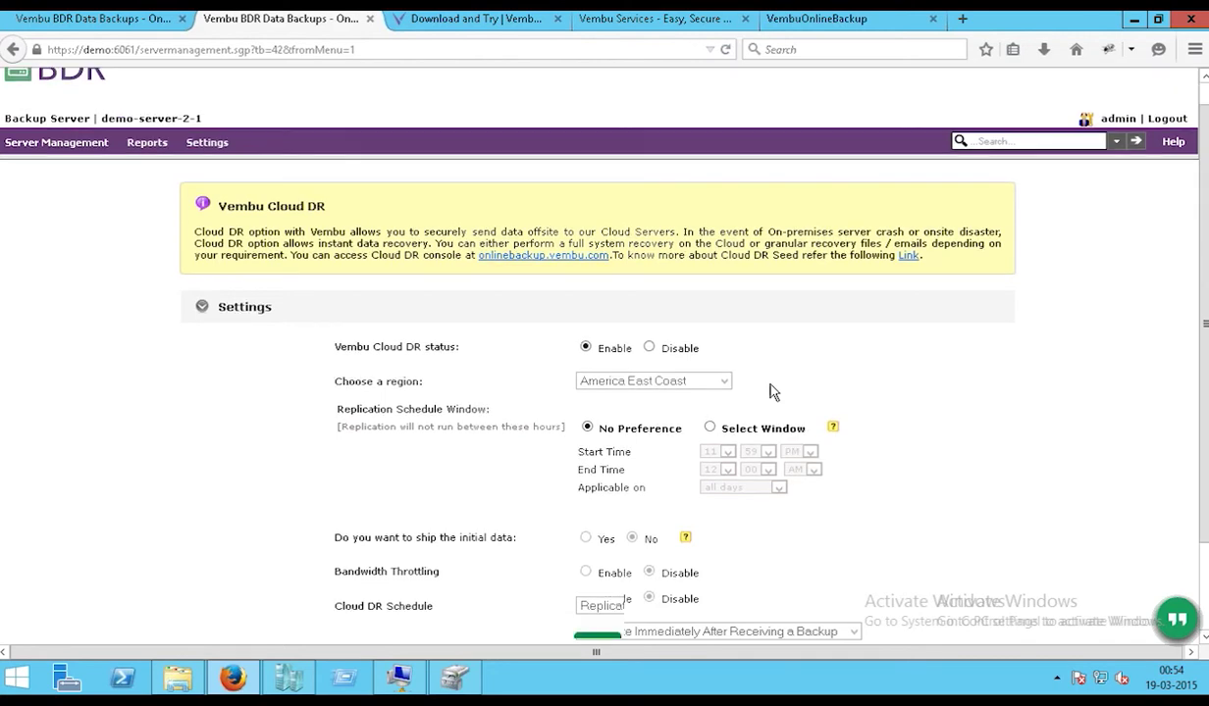
pyautogui.click(710, 352)
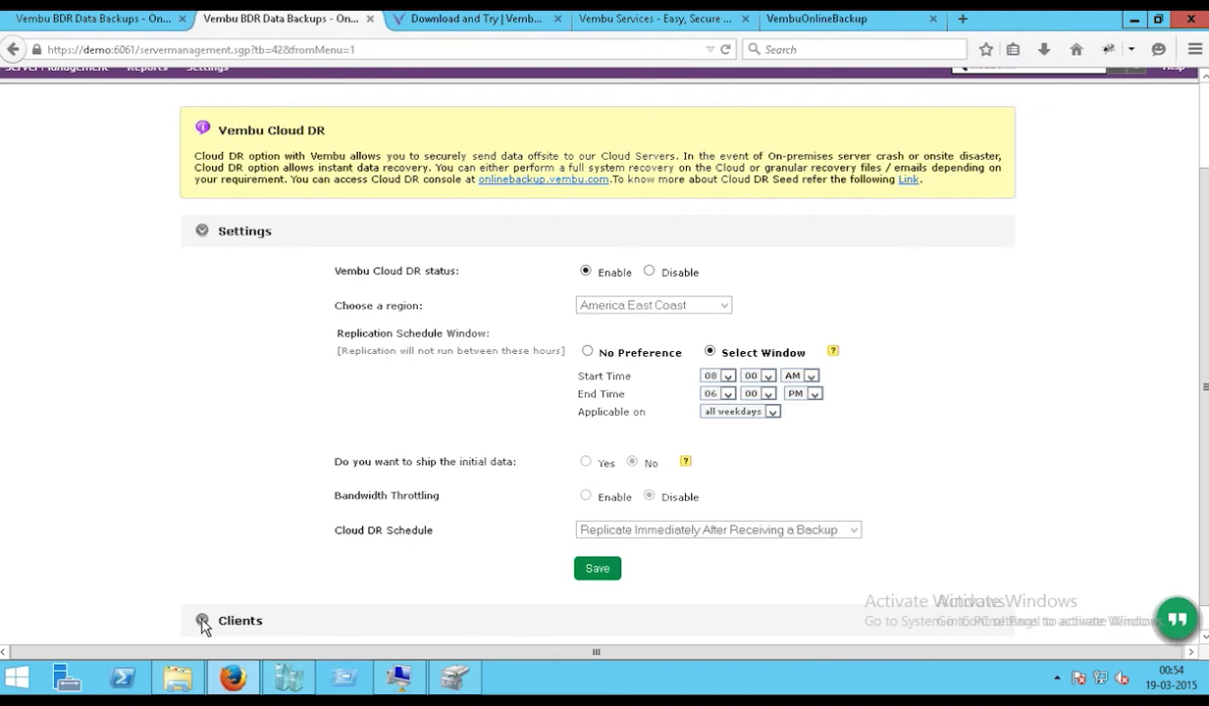
# - Review the Cloud DR client list and its data sizes, then return to the Cloud DR settings
pyautogui.click(202, 622)
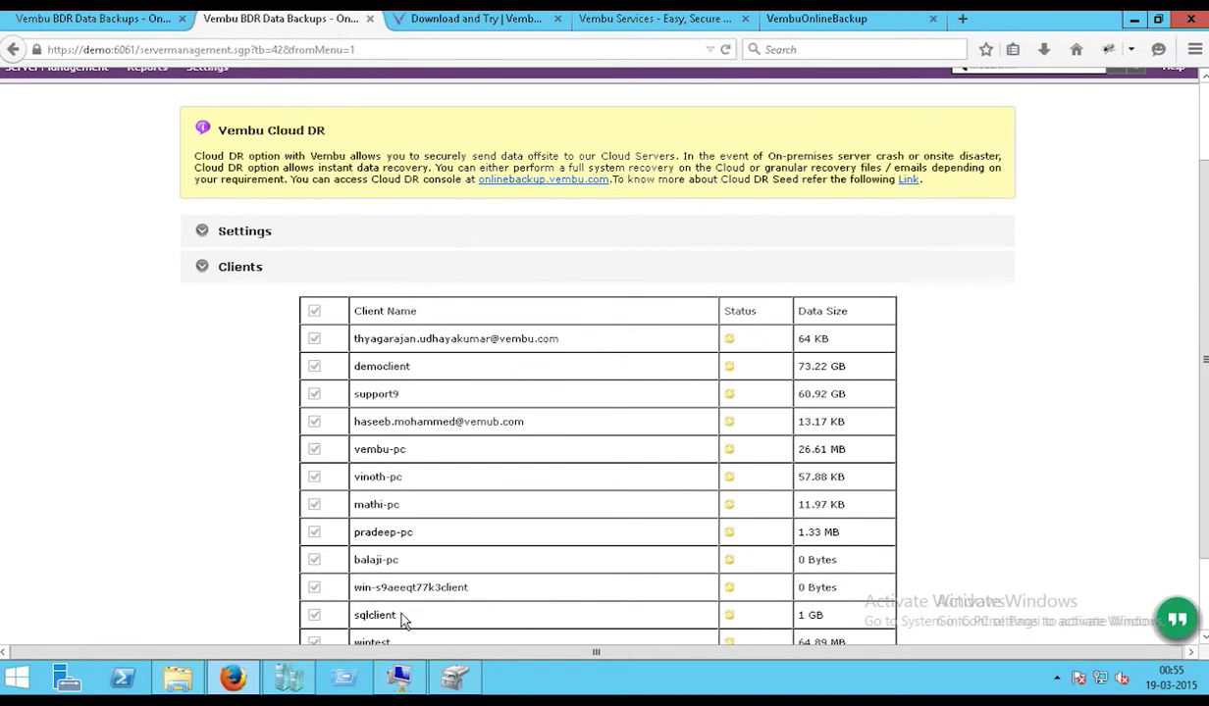
pyautogui.scroll(-2, 403, 620)
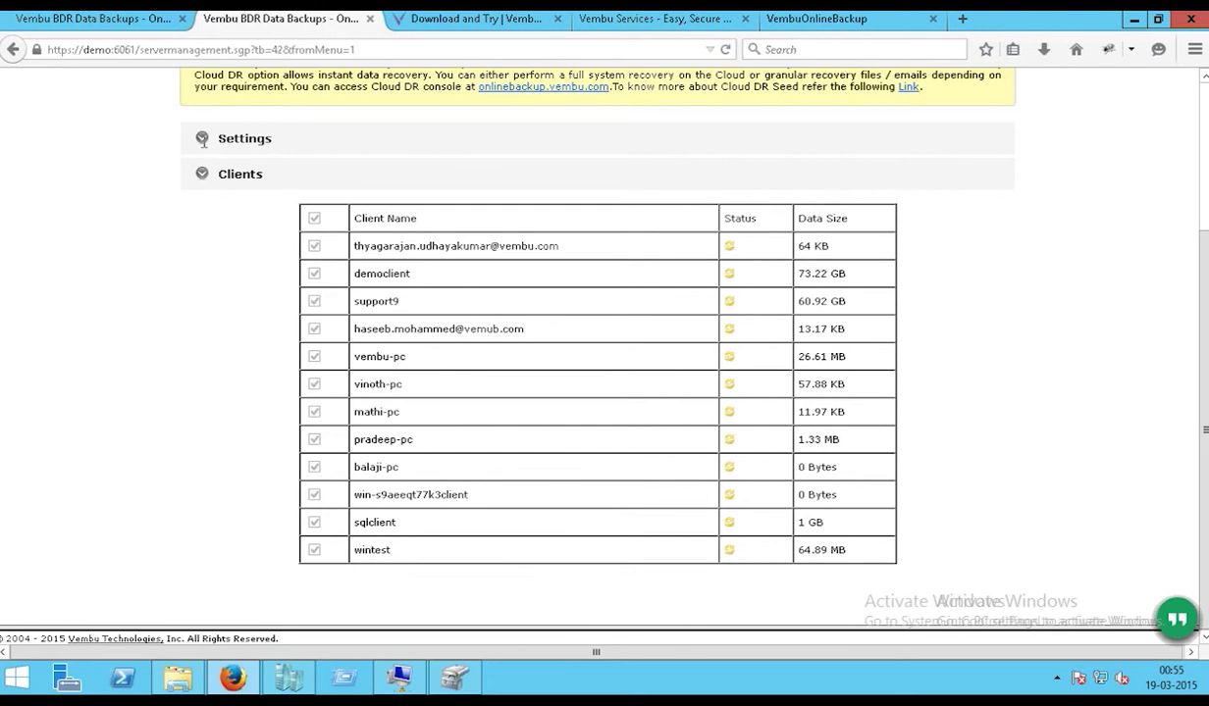
pyautogui.click(202, 138)
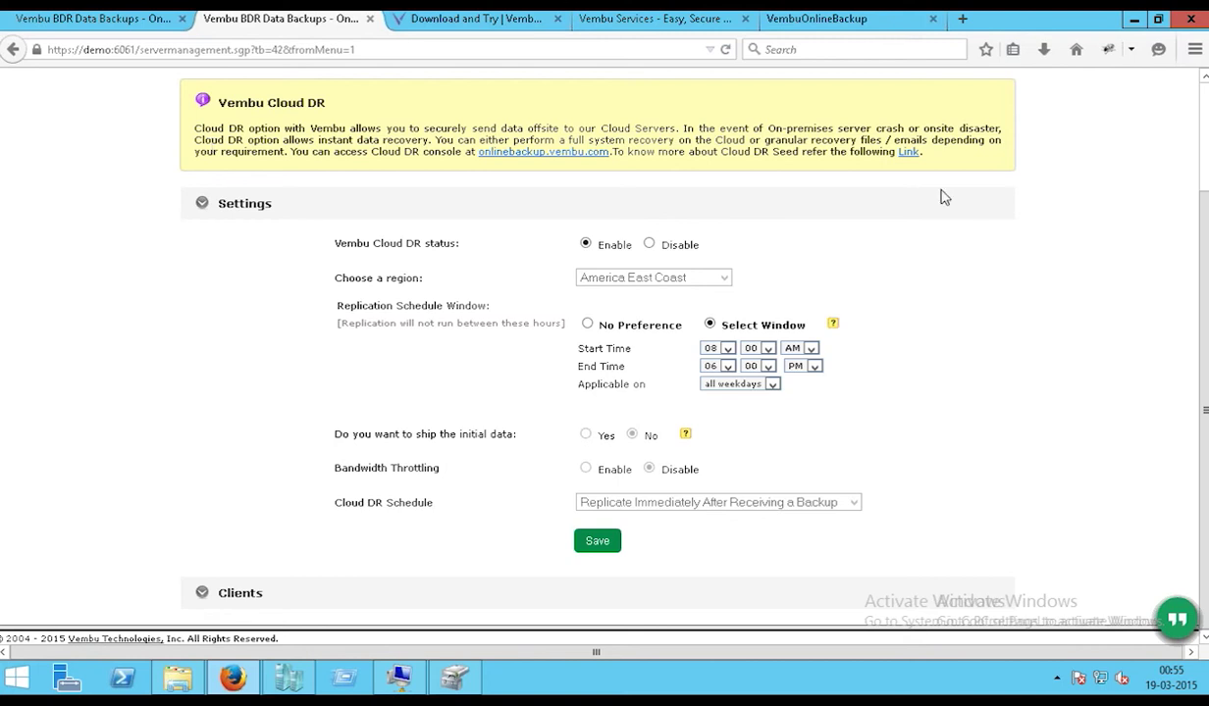
pyautogui.scroll(1, 110, 222)
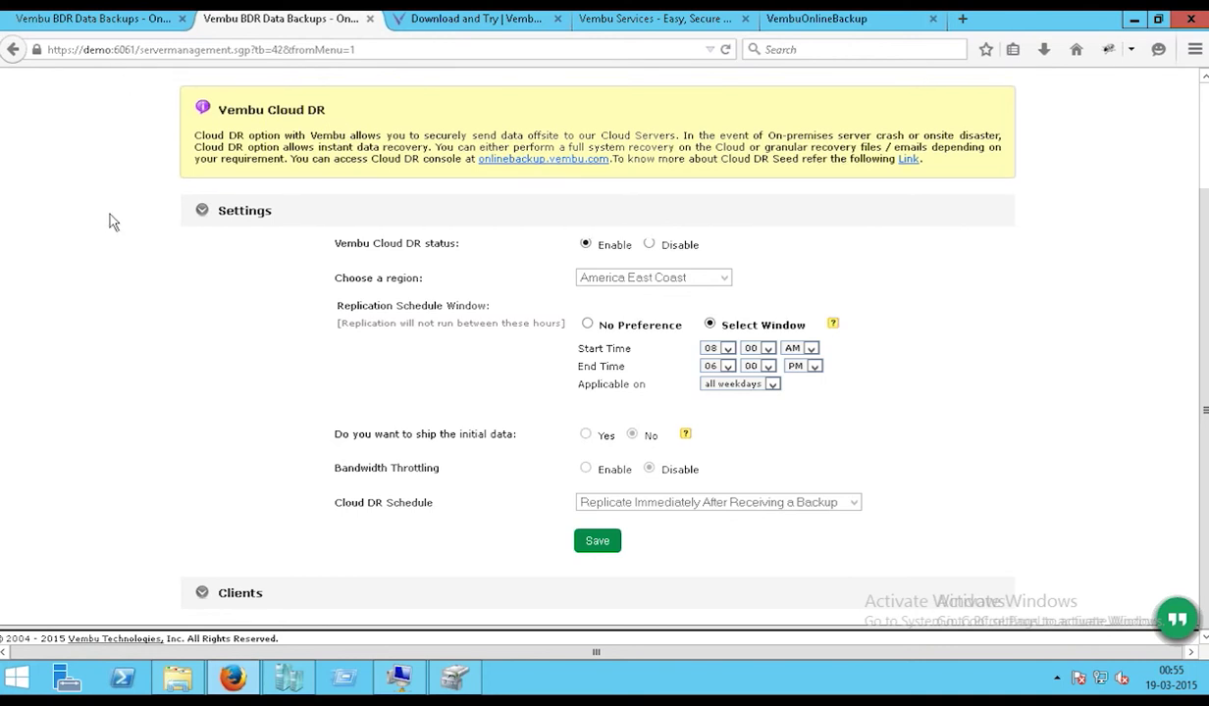
pyautogui.scroll(3, 106, 206)
pyautogui.moveTo(153, 171)
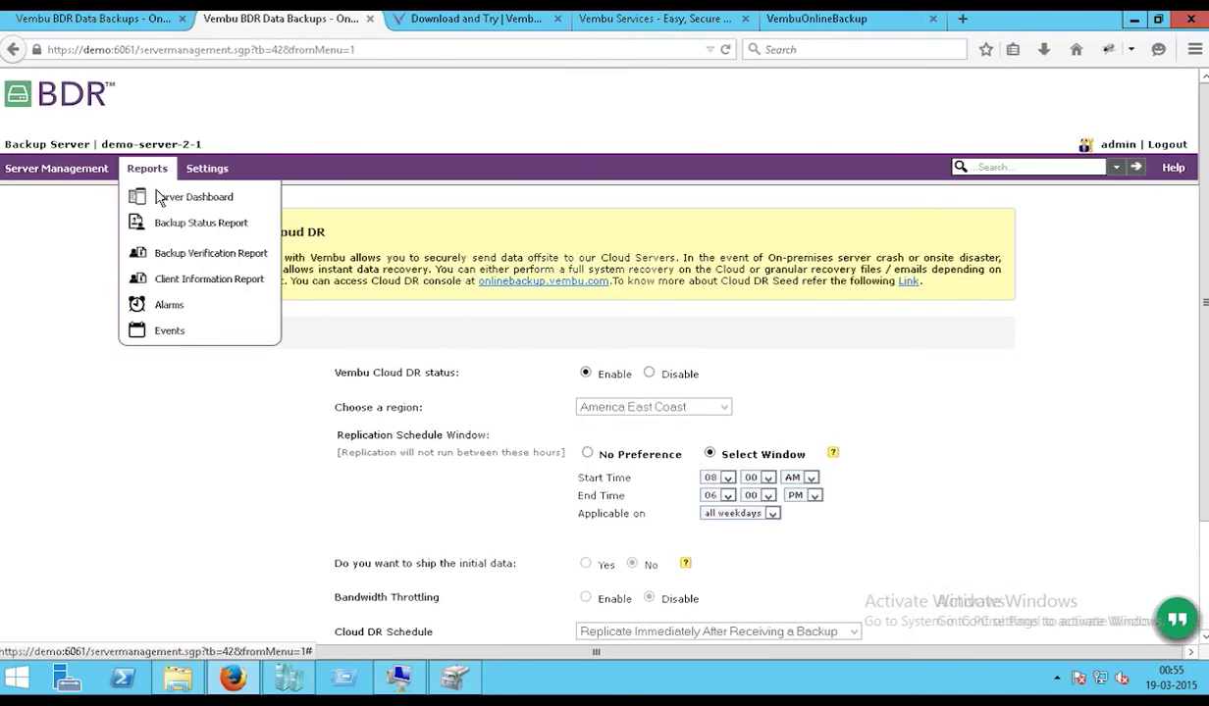
# - Open the Backup Status Report and enable its scheduled e-mail report
pyautogui.click(192, 233)
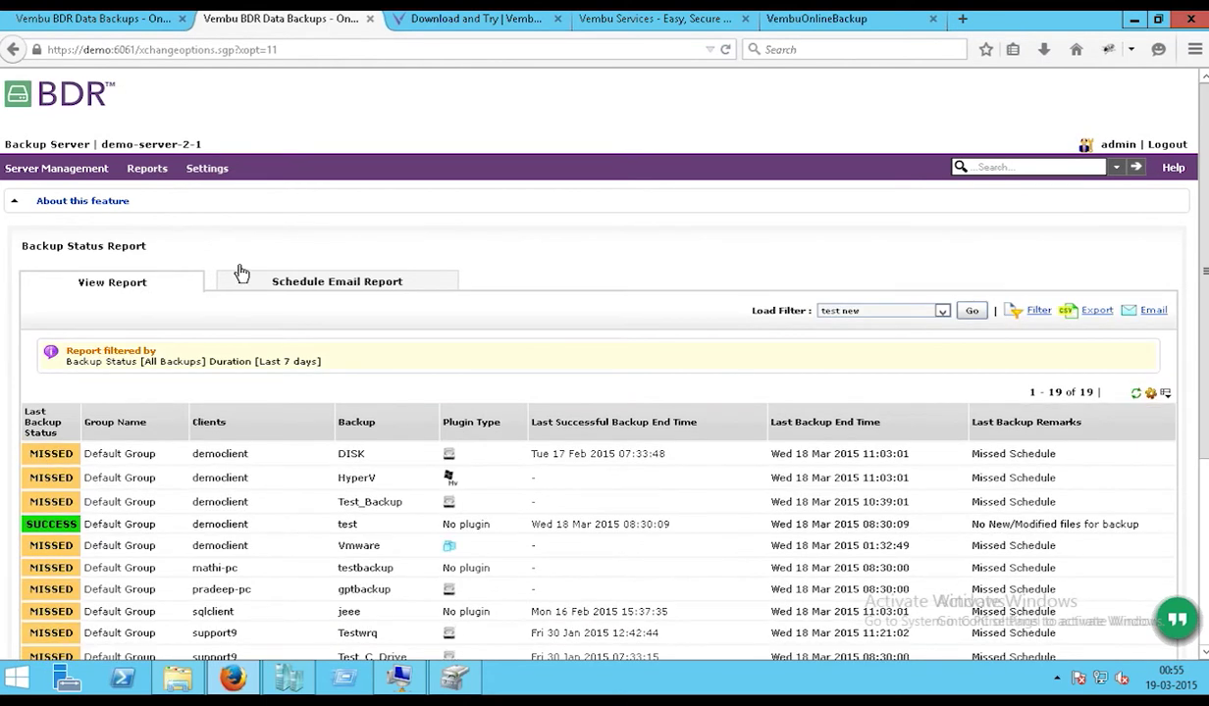
pyautogui.scroll(-2, 386, 273)
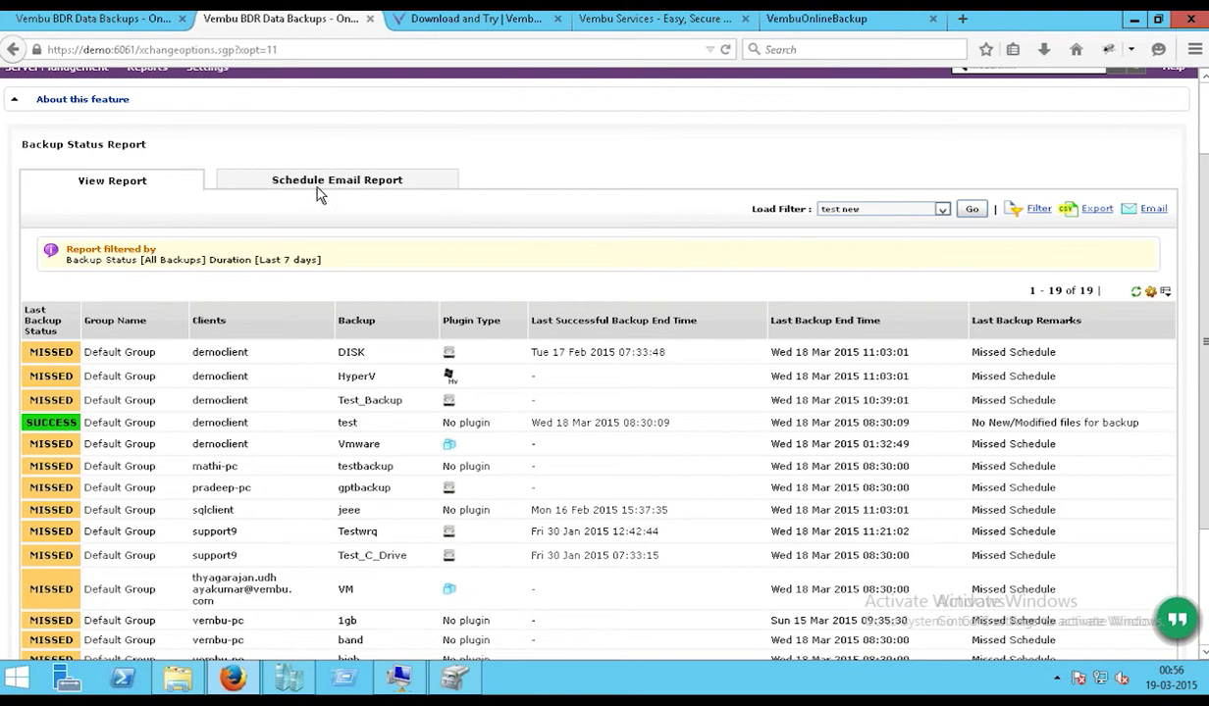
pyautogui.click(316, 193)
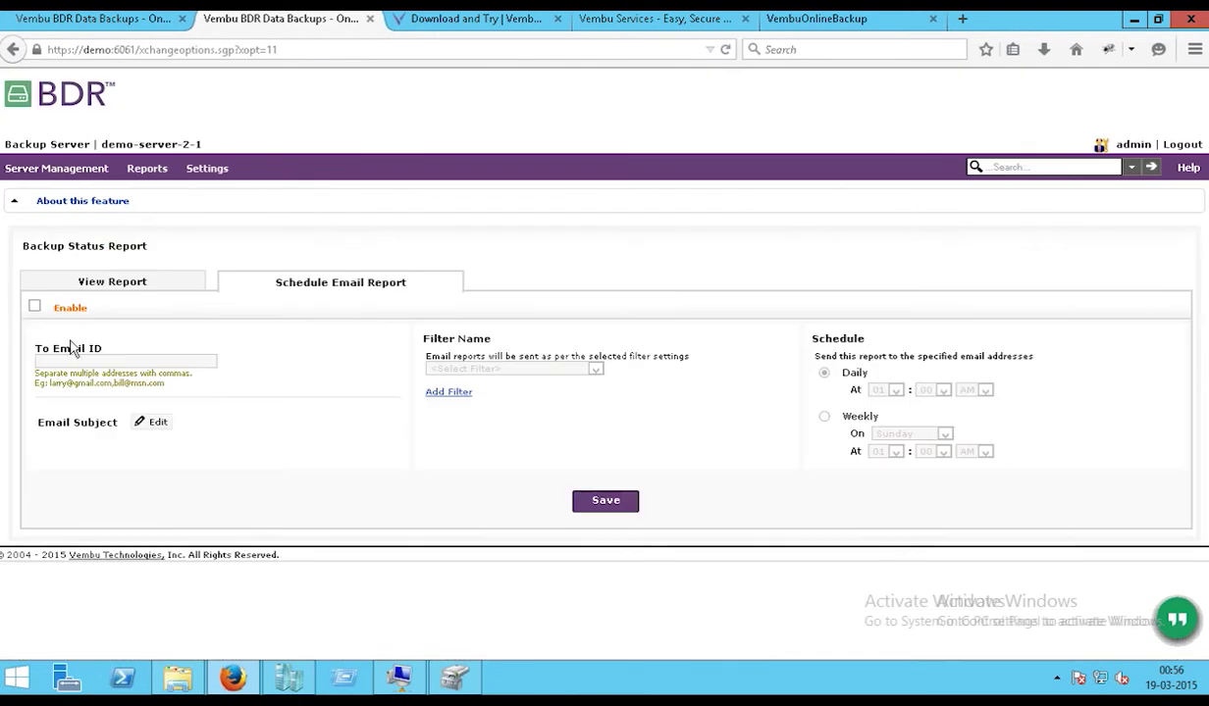
pyautogui.click(35, 306)
# - Add and save a new report filter 'sew1' for Failed and Suspended backups over the last 15 days
pyautogui.click(439, 394)
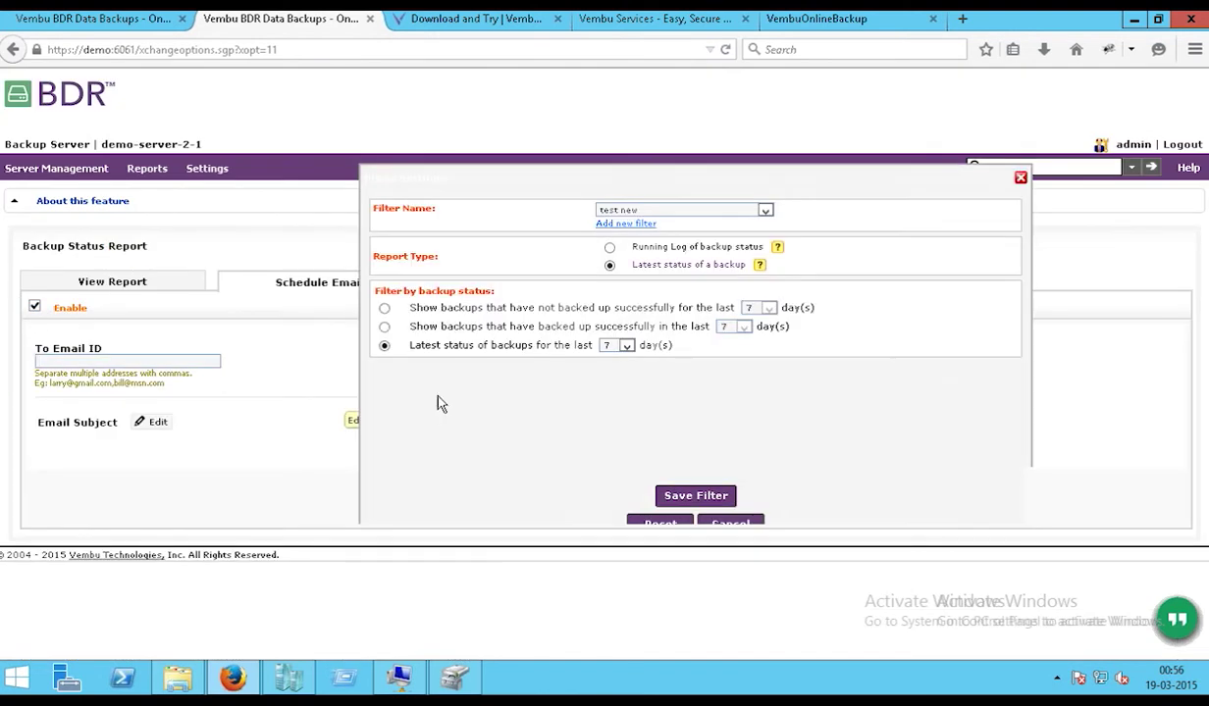
pyautogui.click(618, 224)
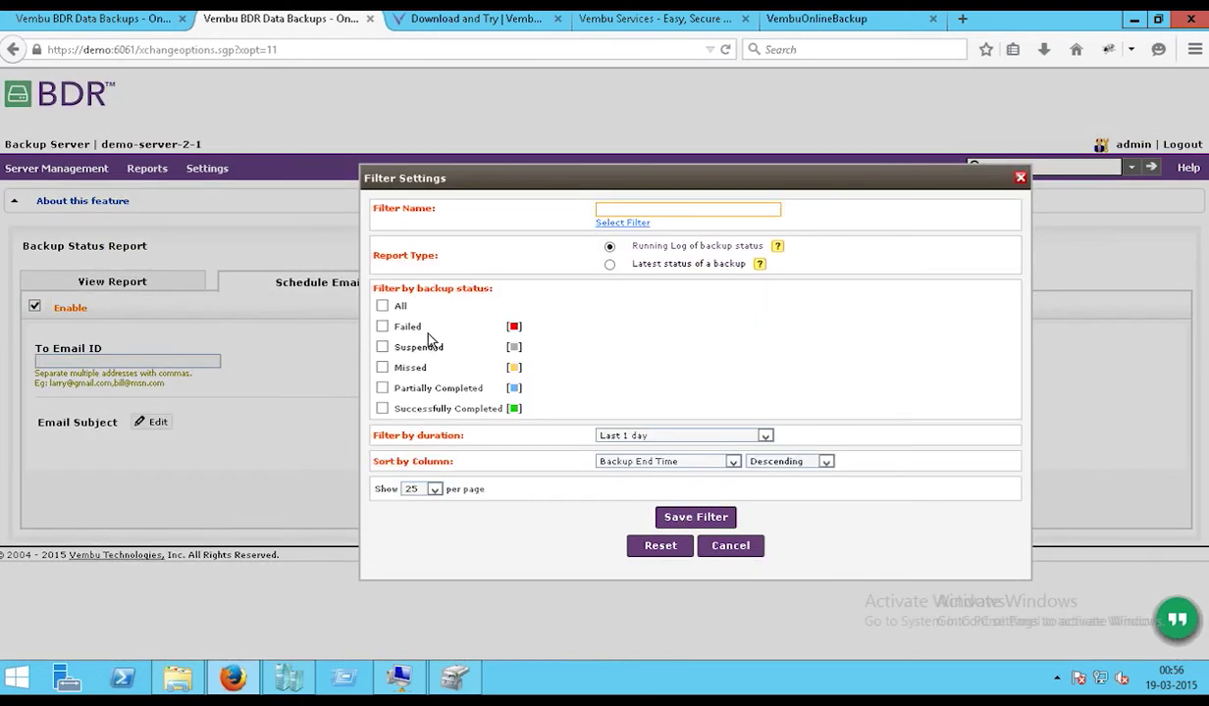
pyautogui.click(381, 329)
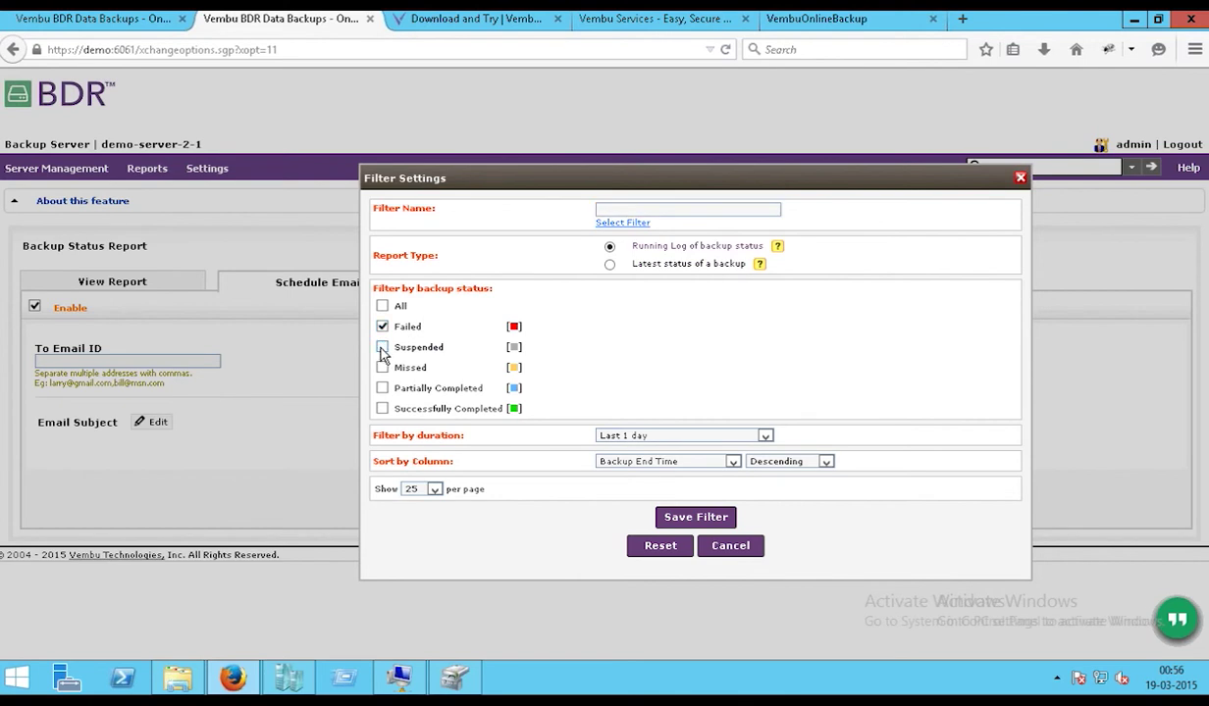
pyautogui.click(383, 348)
pyautogui.click(613, 436)
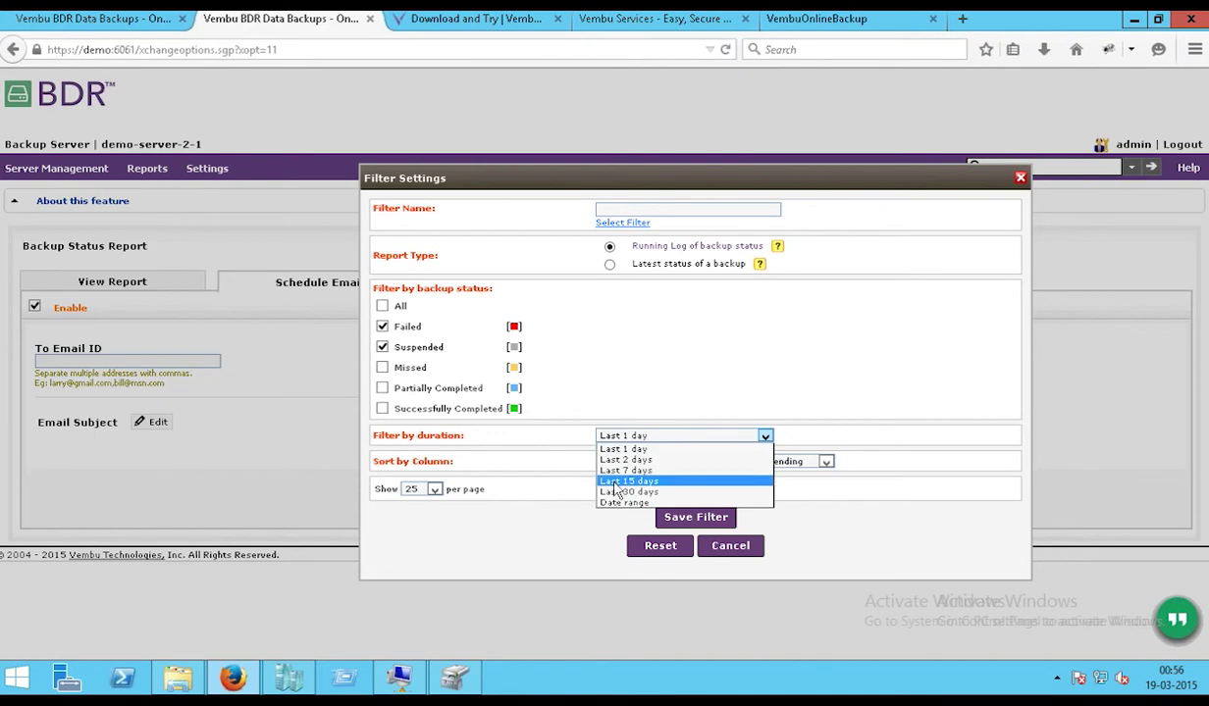
pyautogui.click(615, 482)
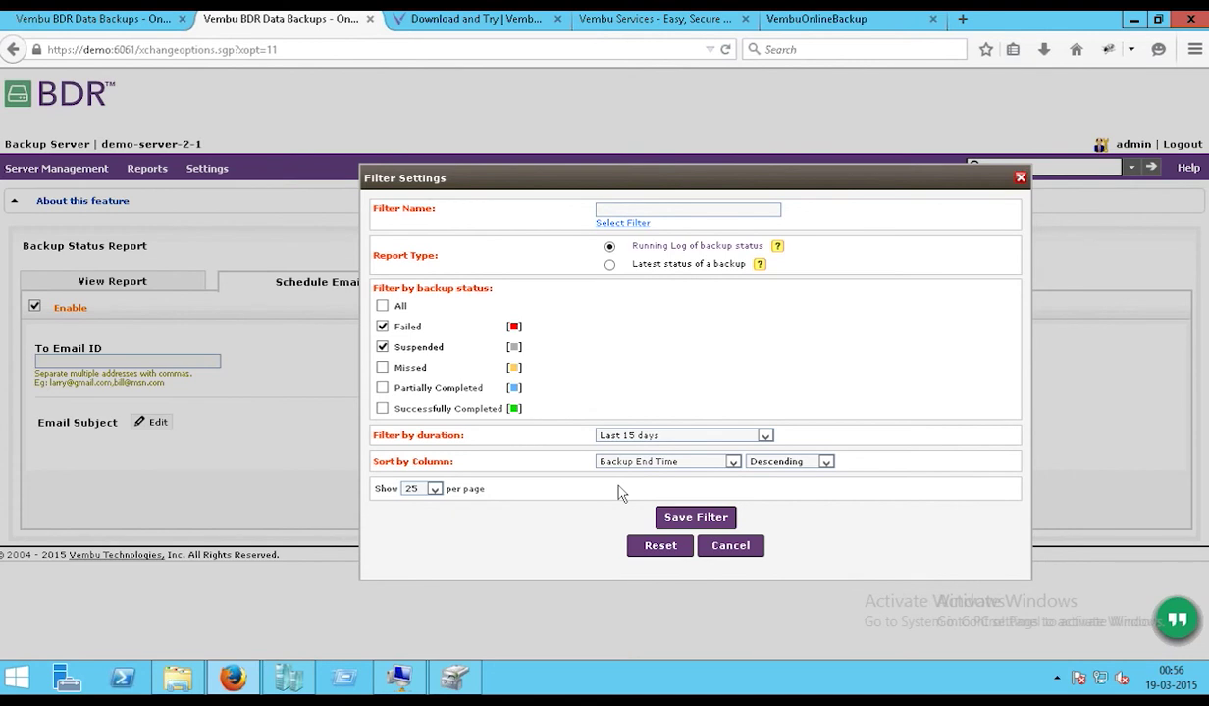
pyautogui.click(603, 209)
pyautogui.write('se')
pyautogui.write('w1')
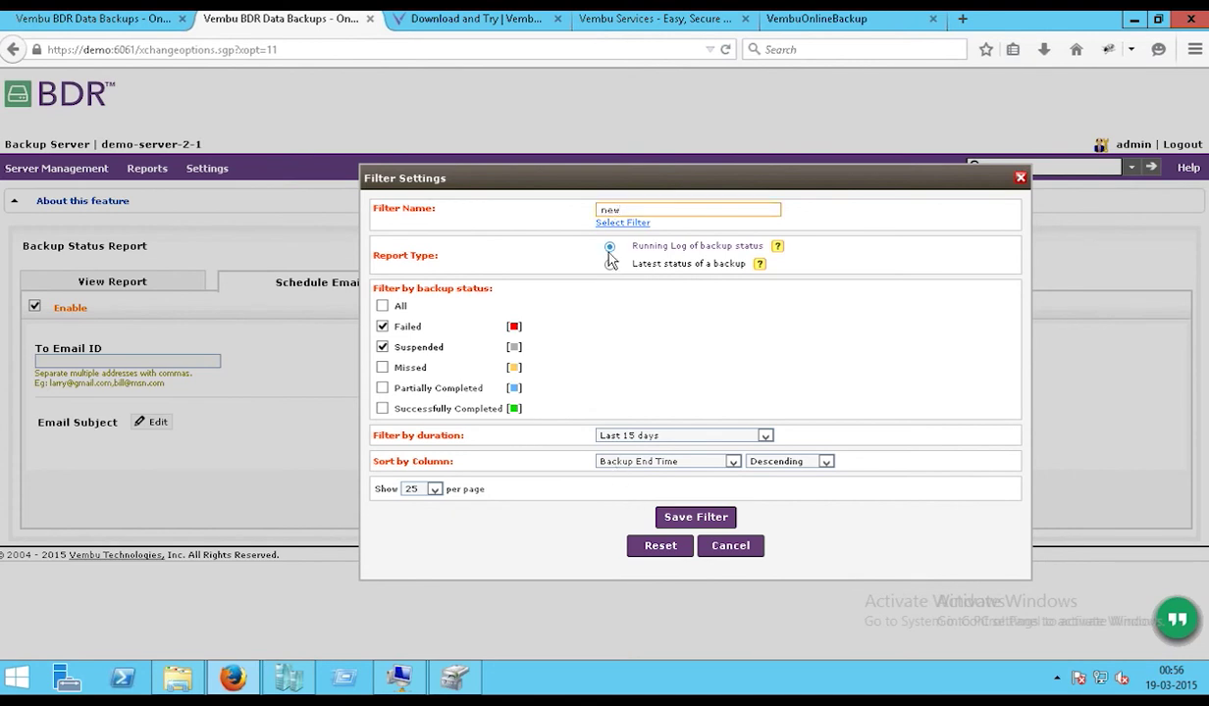
pyautogui.click(657, 516)
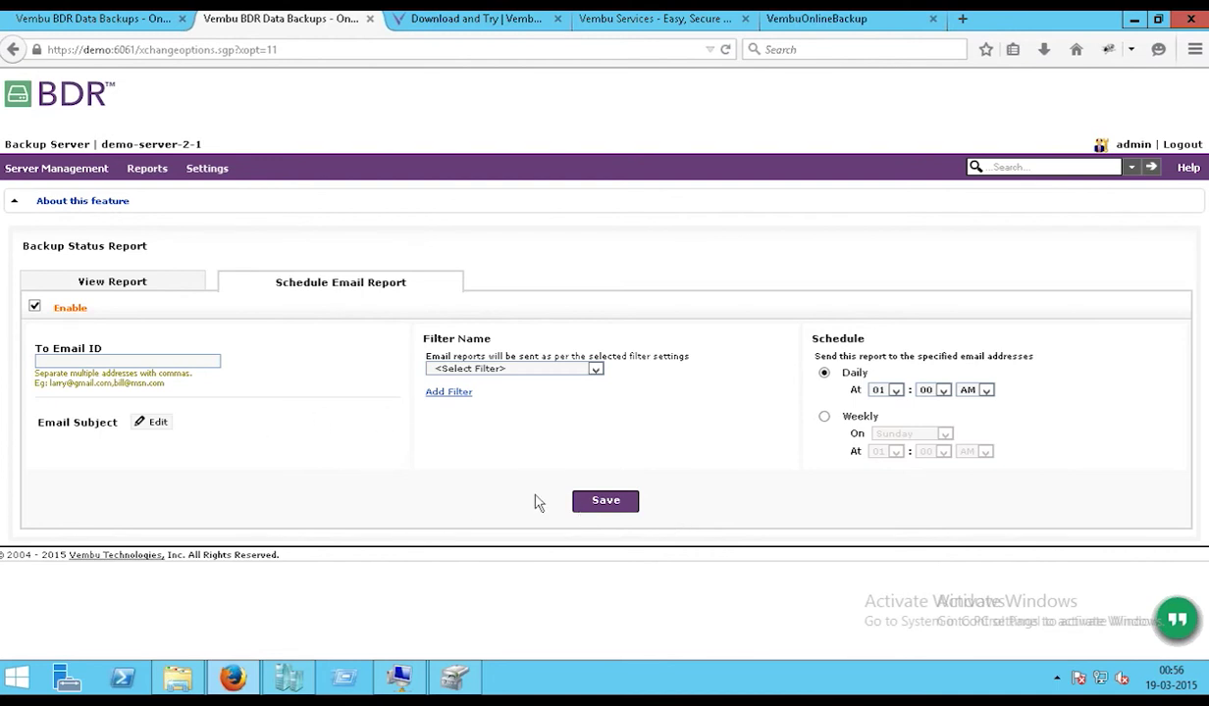
# - Open the Backup Verification Report and select democlient as the client
pyautogui.click(147, 171)
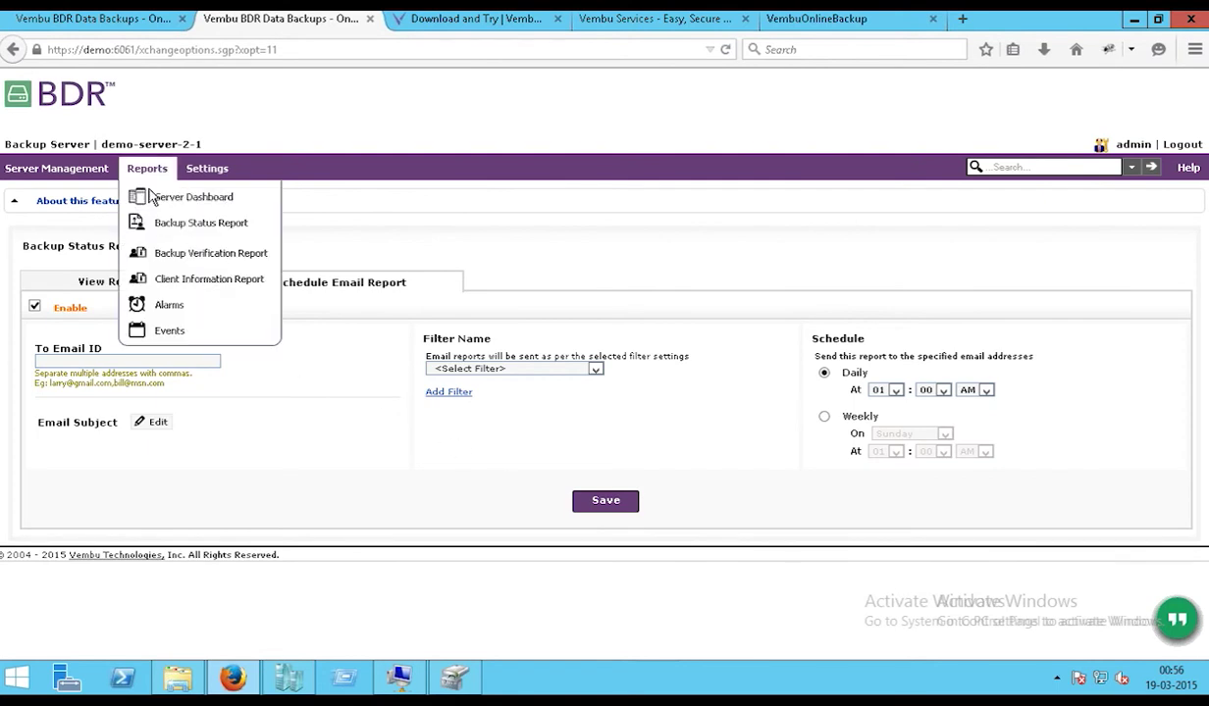
pyautogui.click(163, 256)
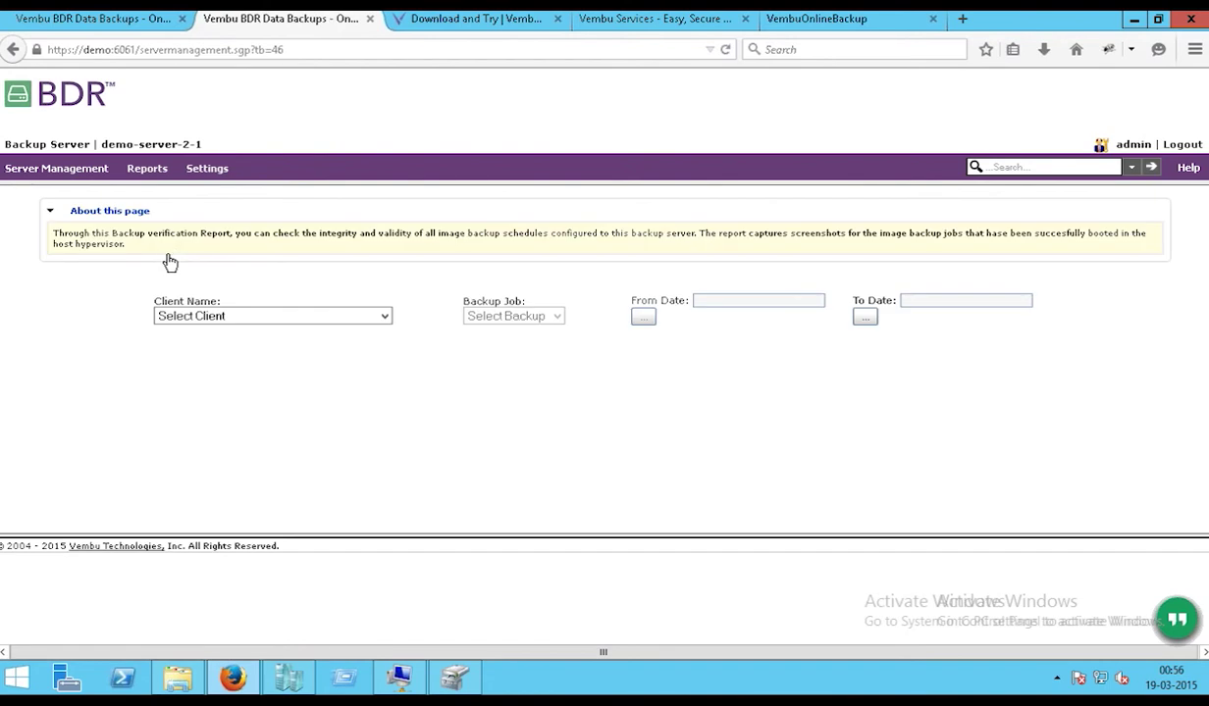
pyautogui.click(373, 316)
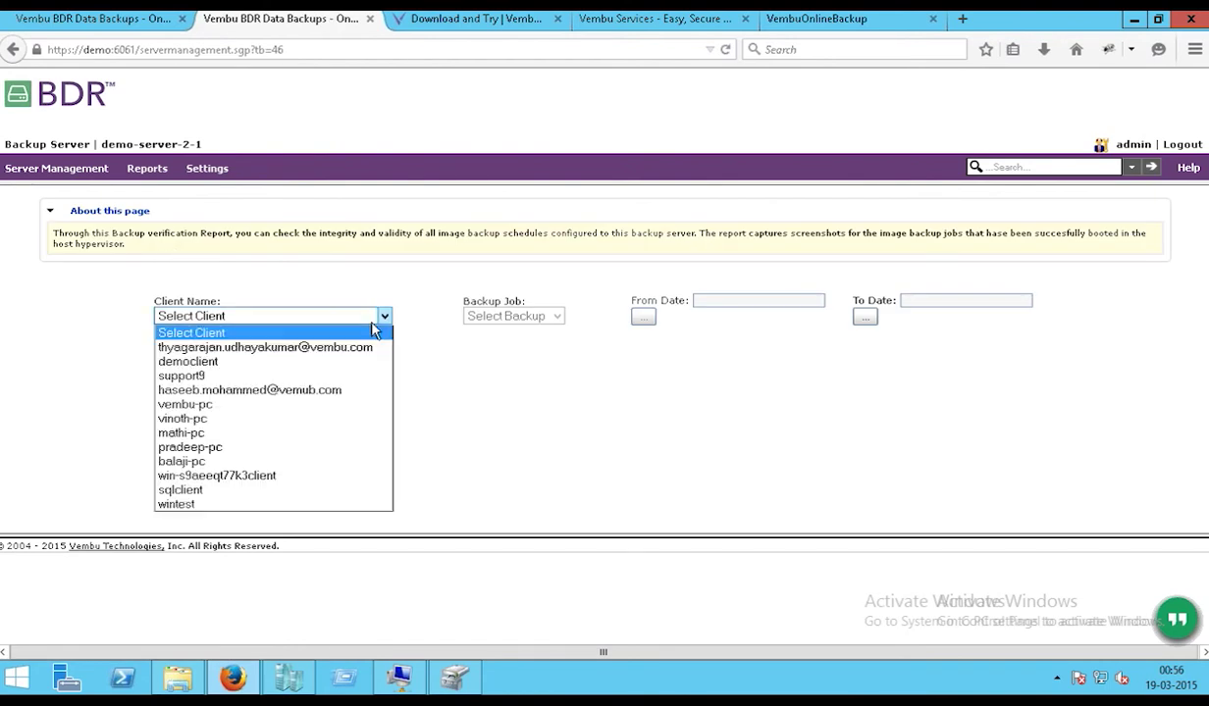
pyautogui.click(313, 365)
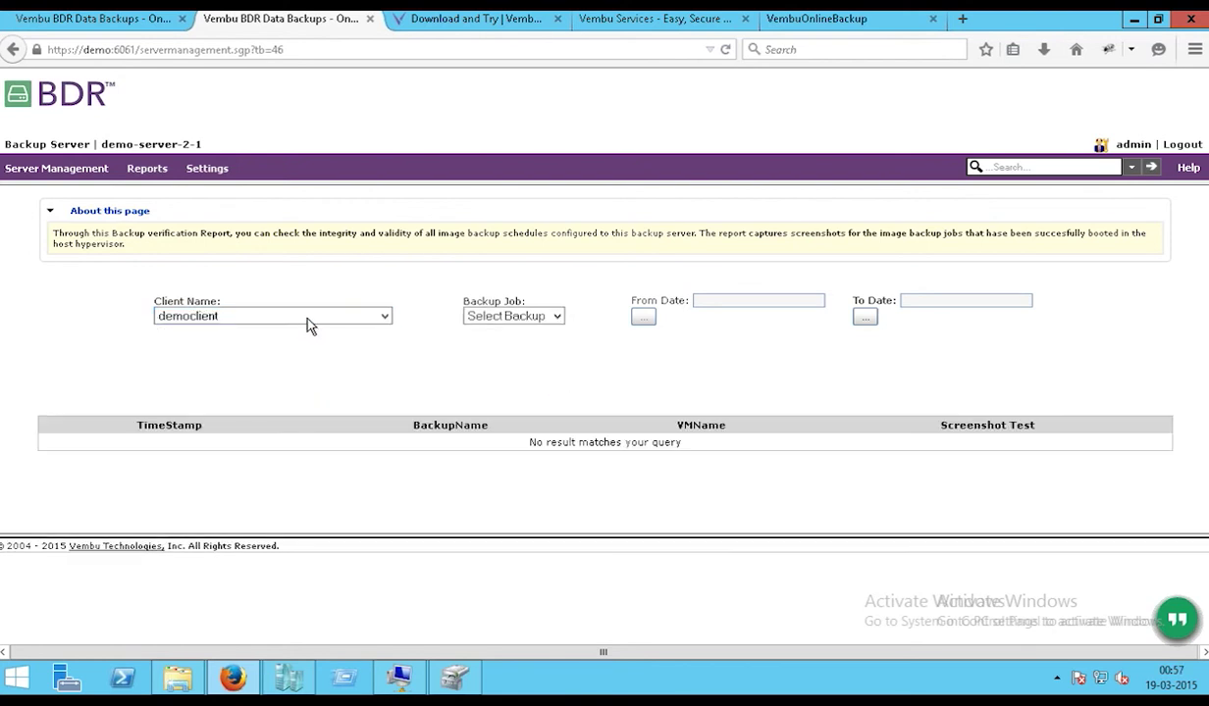
pyautogui.click(310, 324)
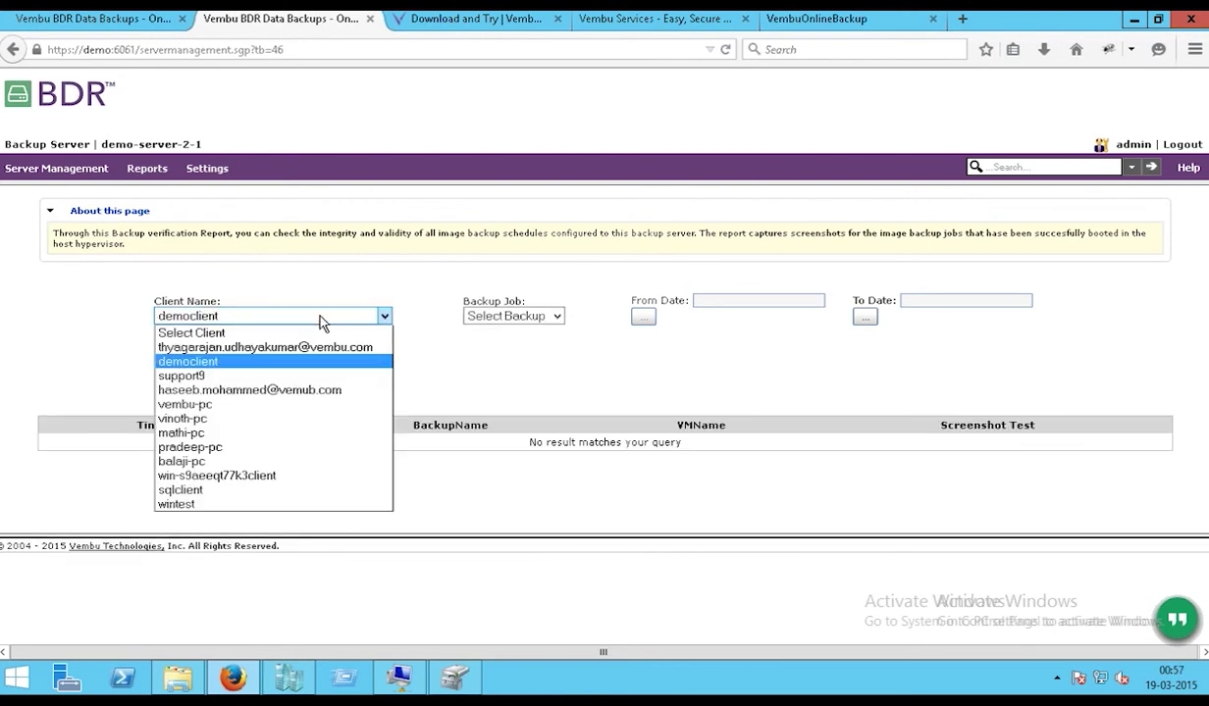
pyautogui.click(209, 224)
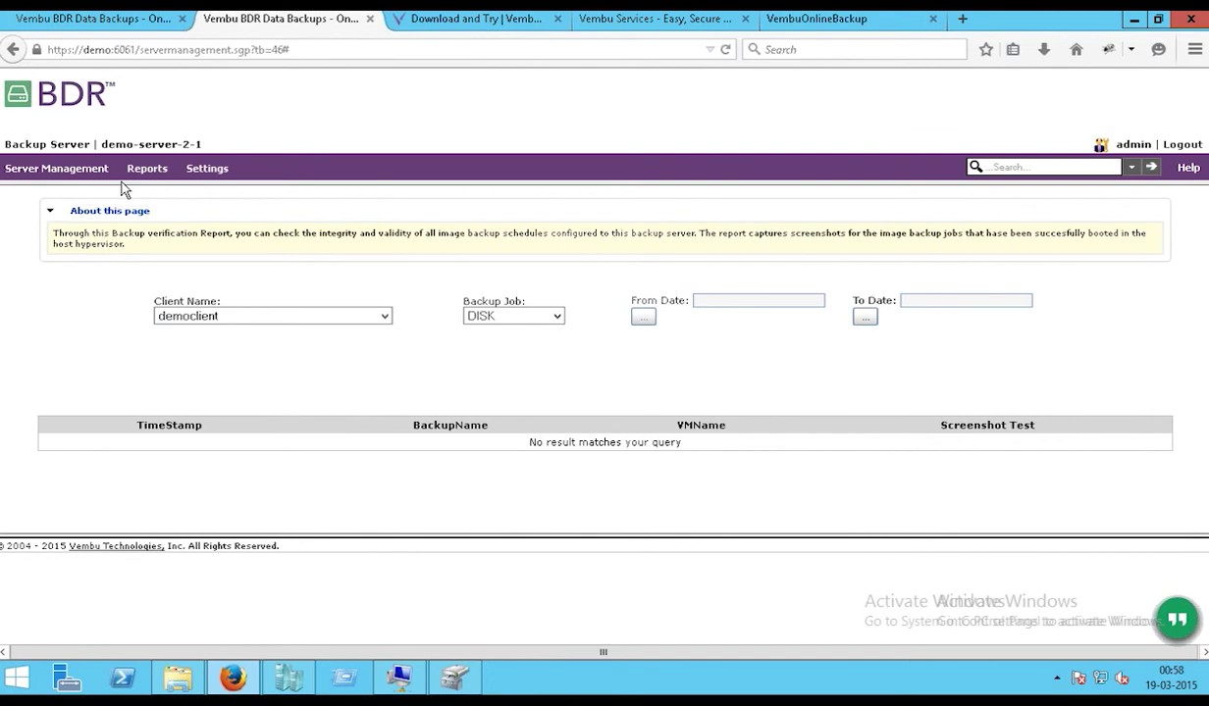
# - Bring up the Vembu BDR list of reports again
pyautogui.click(145, 170)
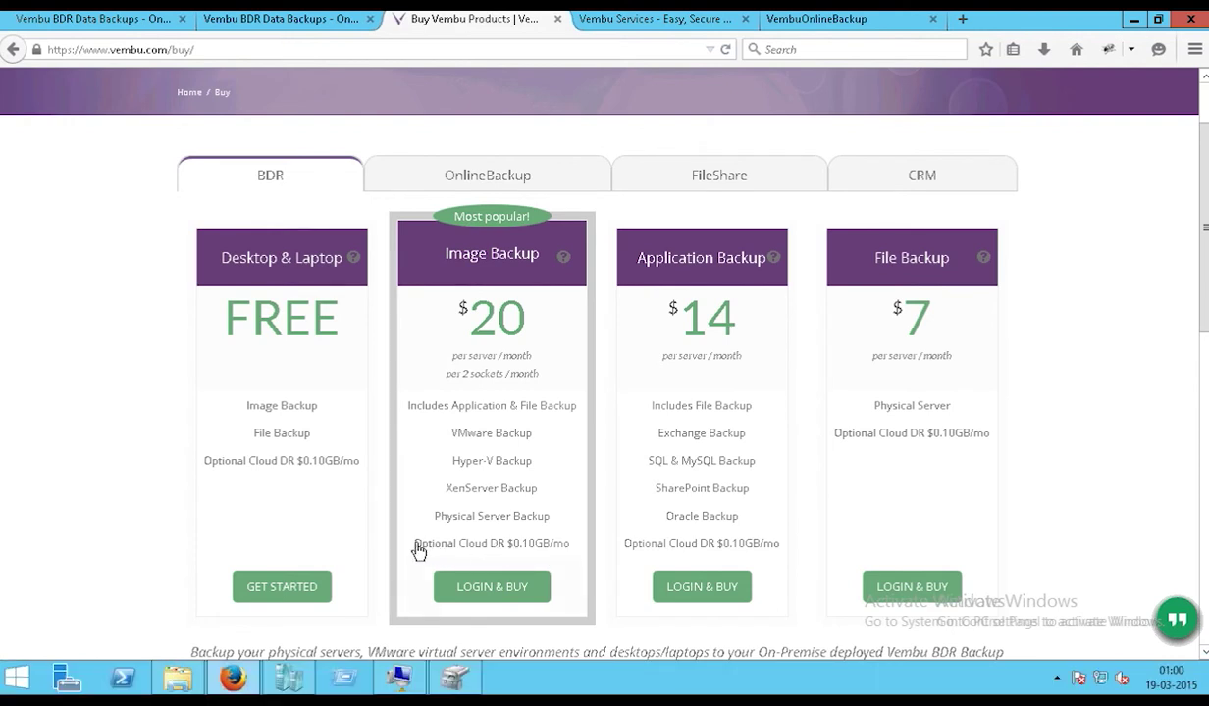
# - Highlight the Optional Cloud DR $0.10GB/mo line on the Image Backup pricing card
pyautogui.moveTo(418, 553); pyautogui.dragTo(579, 555)
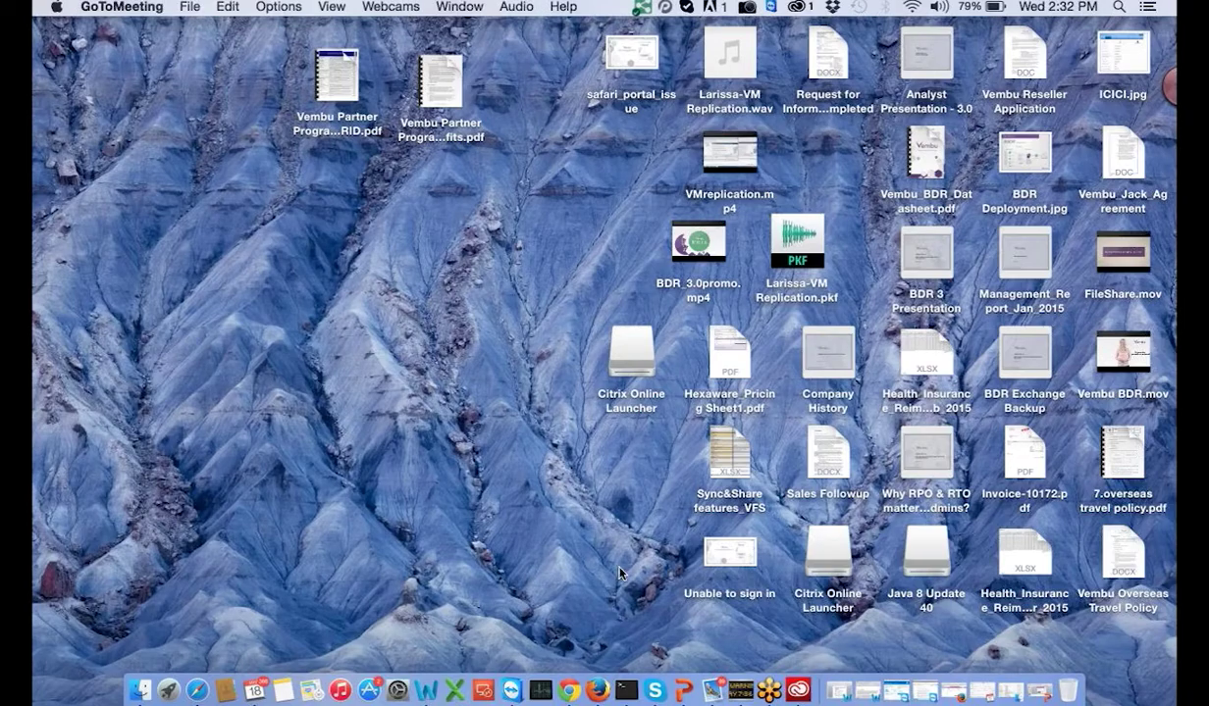
# - Sign in to the Vembu FileShare web account with the user's e-mail and password
pyautogui.click(569, 688)
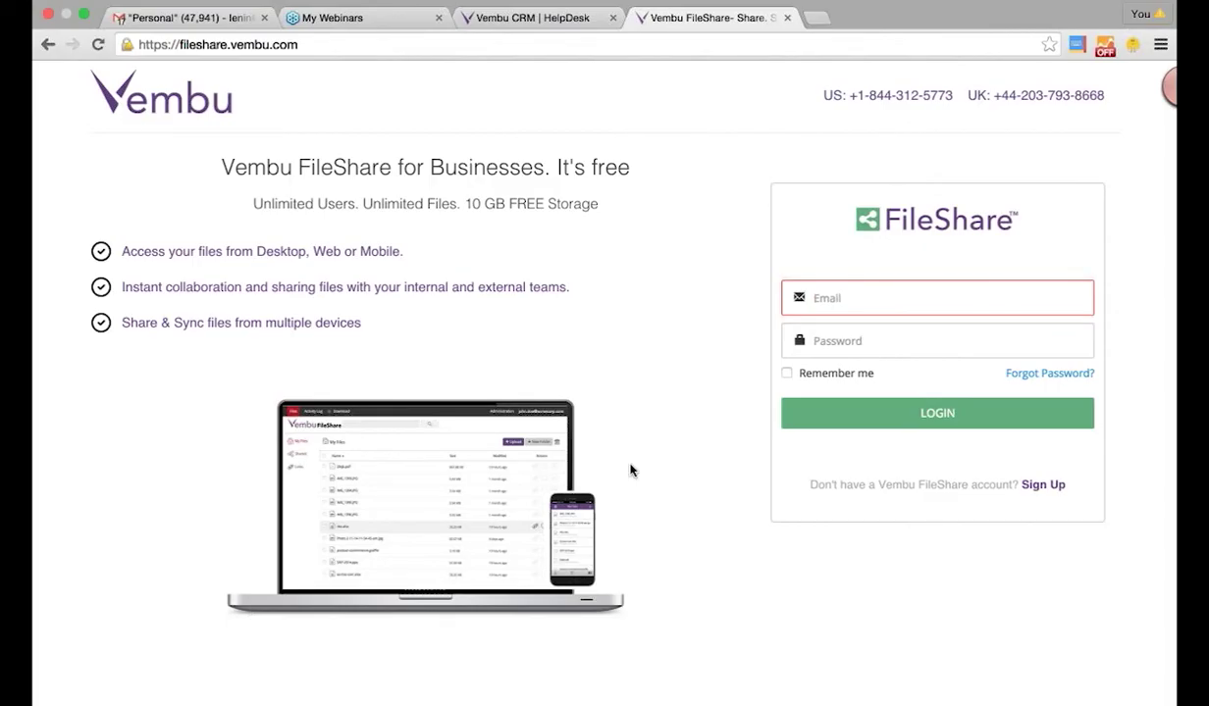
pyautogui.click(837, 301)
pyautogui.write('lenin@ve')
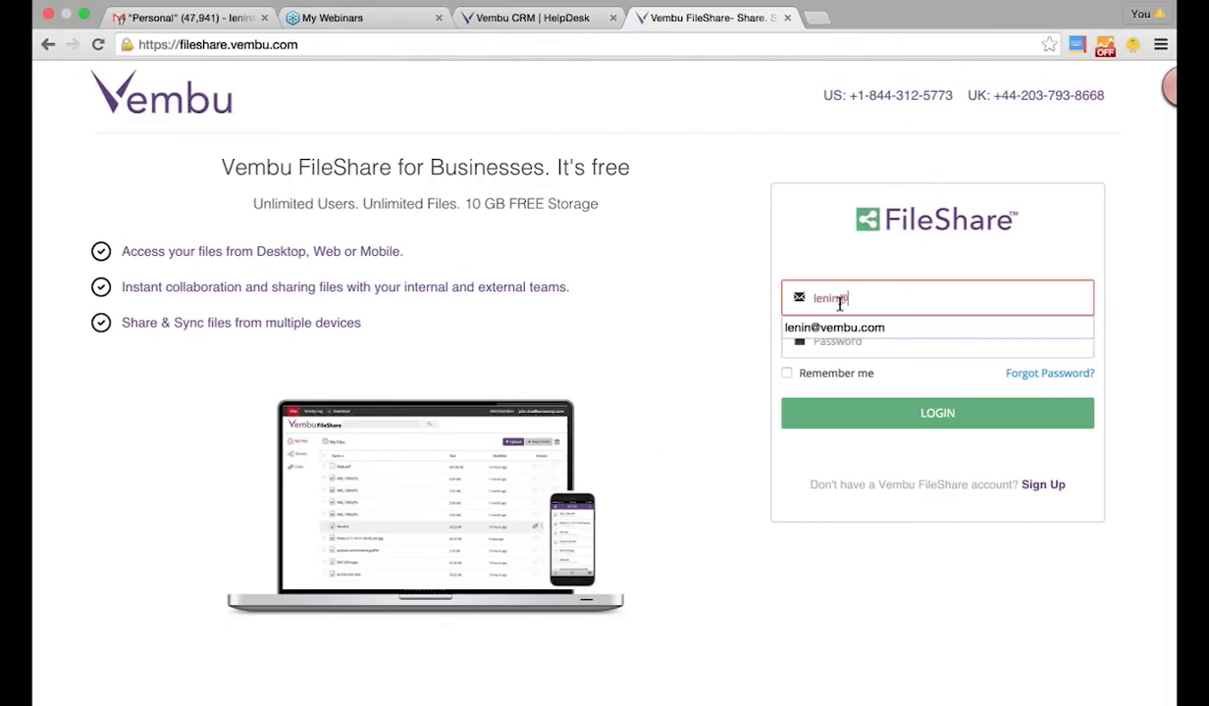
pyautogui.press('BackSpace')
pyautogui.press('BackSpace')
pyautogui.press('BackSpace')
pyautogui.press('BackSpace')
pyautogui.press('BackSpace')
pyautogui.press('BackSpace')
pyautogui.press('BackSpace')
pyautogui.press('BackSpace')
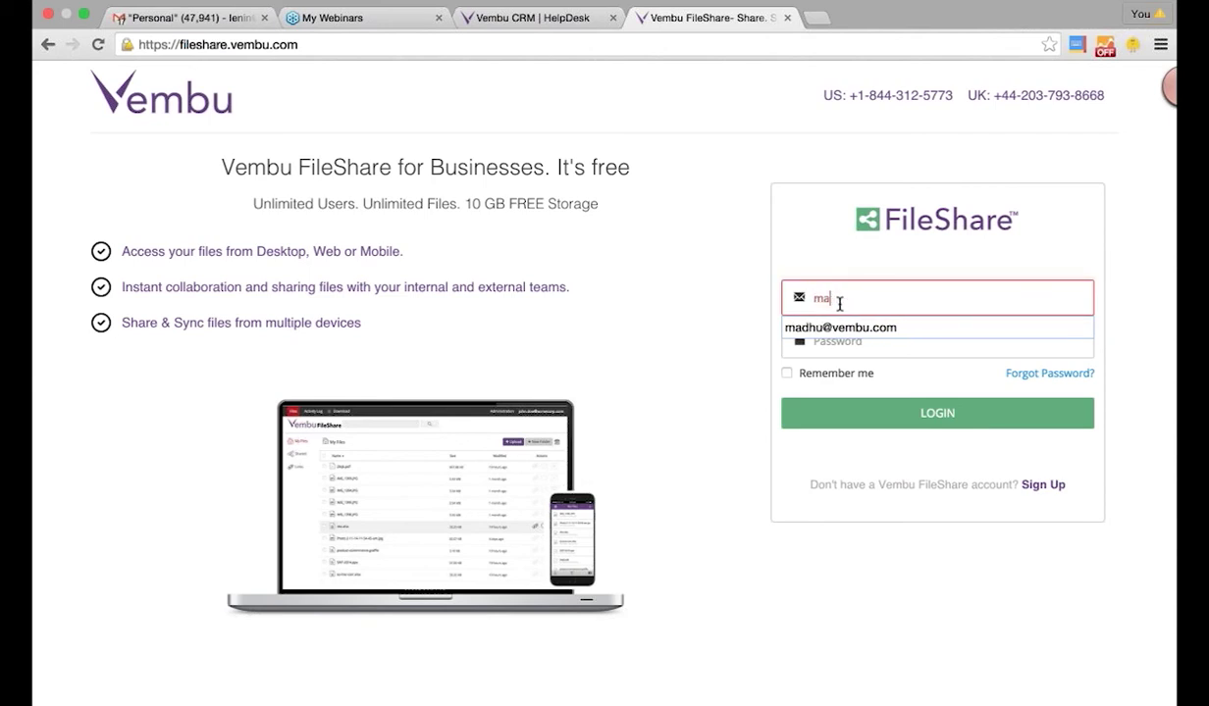
pyautogui.press('Tab')
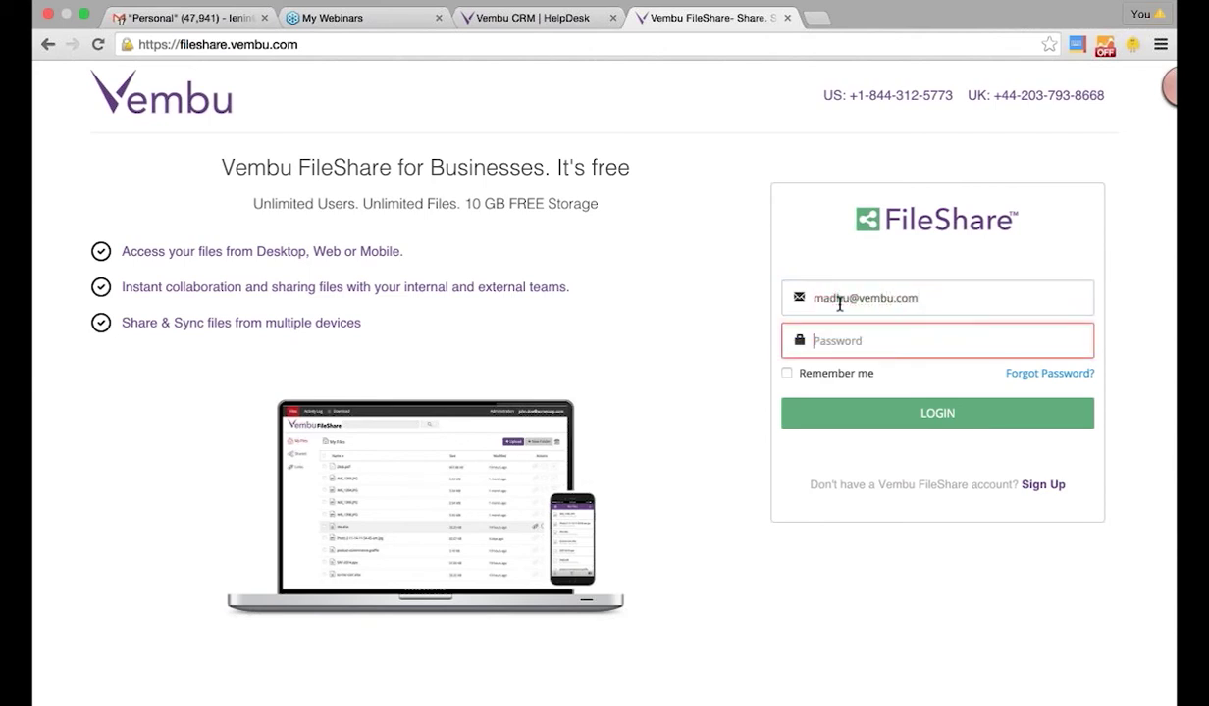
pyautogui.write('********')
pyautogui.press('Return')
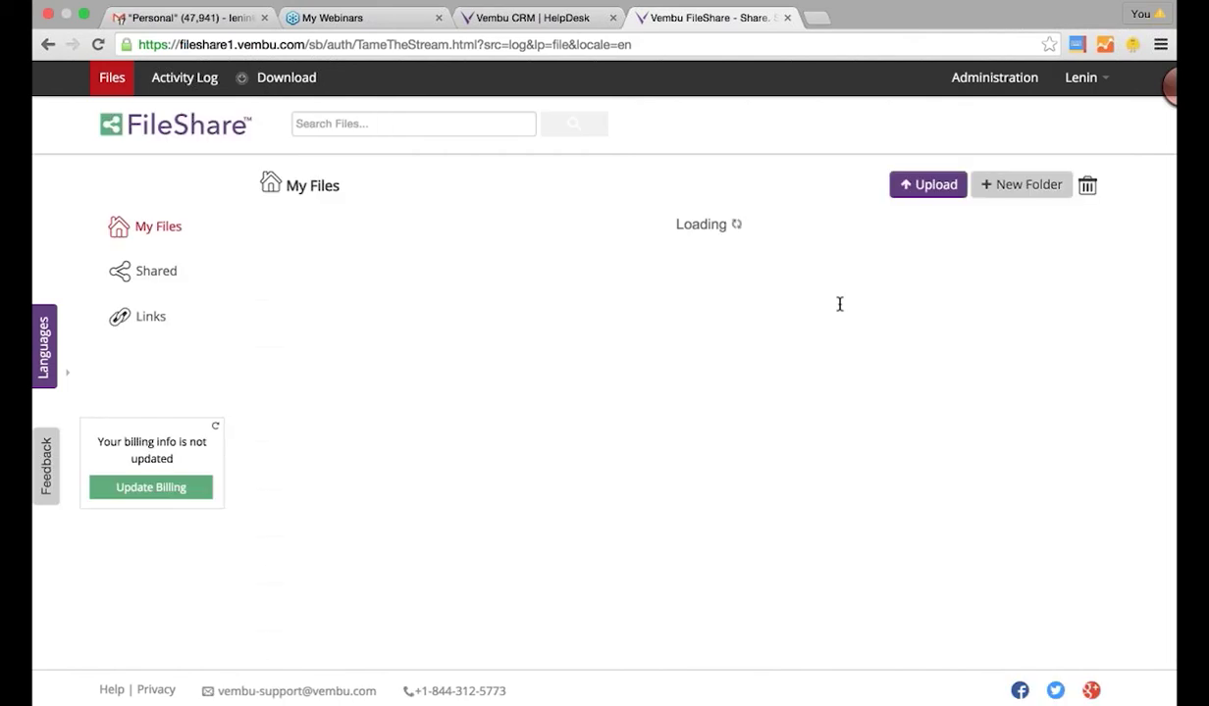
# - Look over the My Files list, then open the synced Vembu FileShare folder from the menu-bar app
pyautogui.scroll(-5, 310, 621)
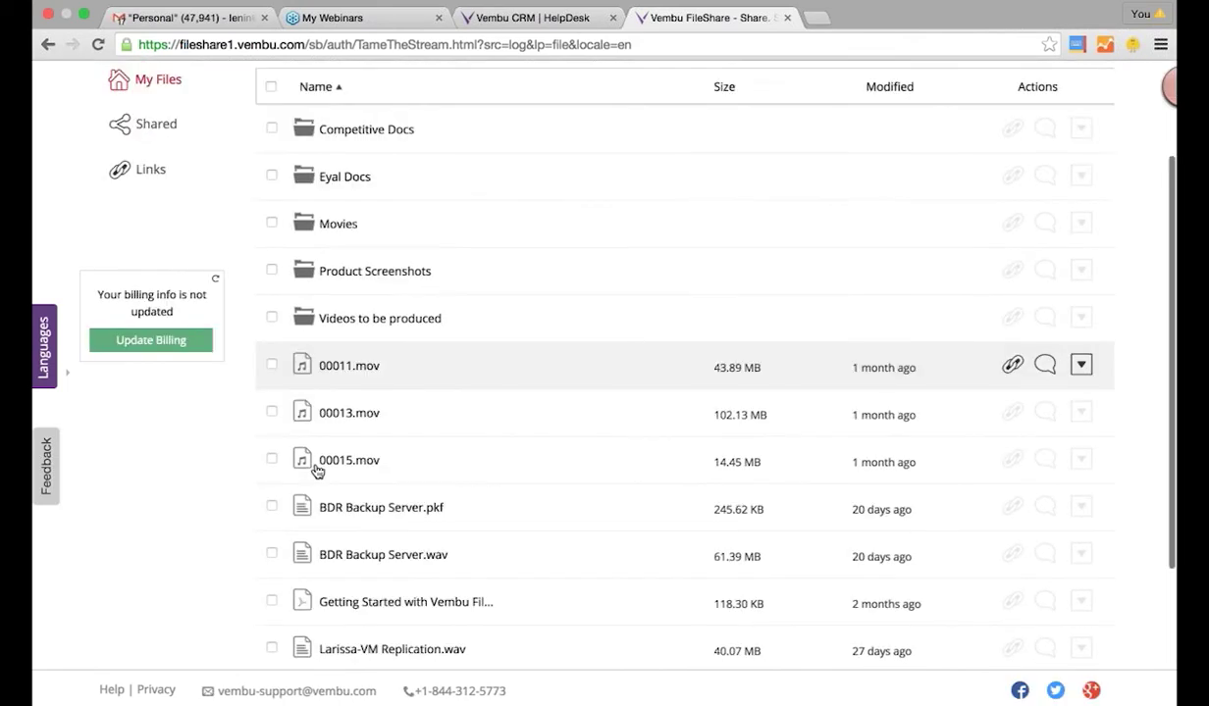
pyautogui.scroll(4, 316, 472)
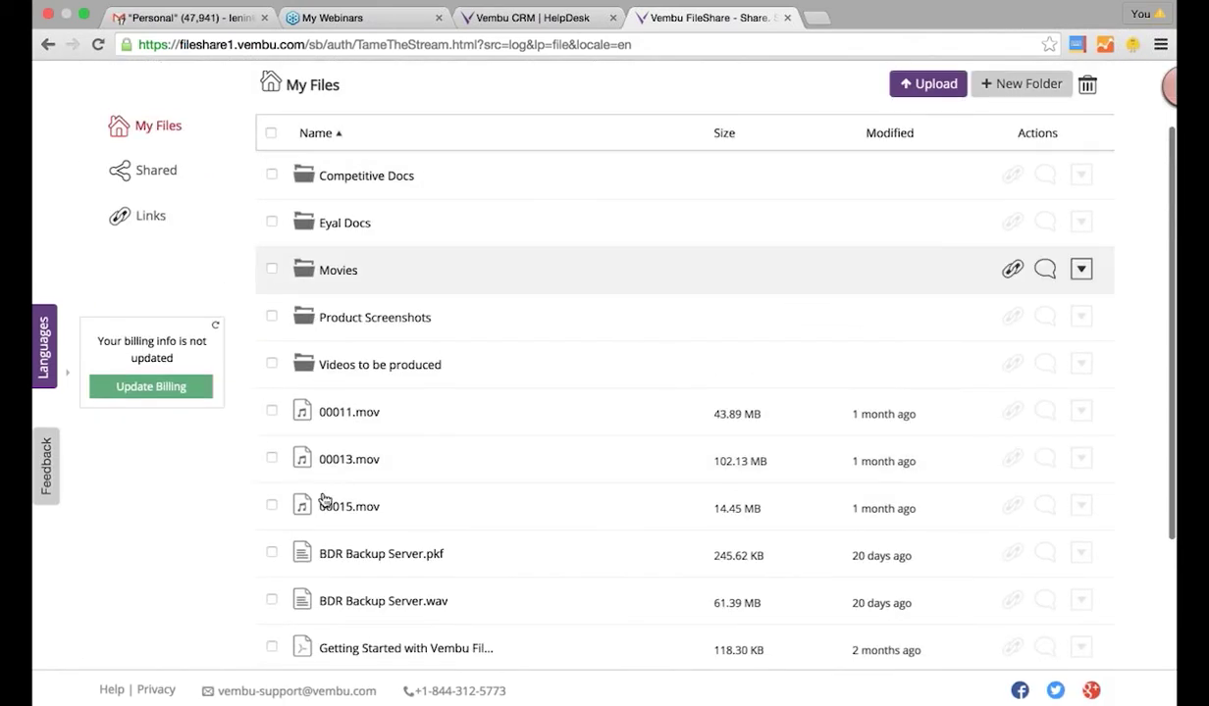
pyautogui.scroll(-4, 328, 573)
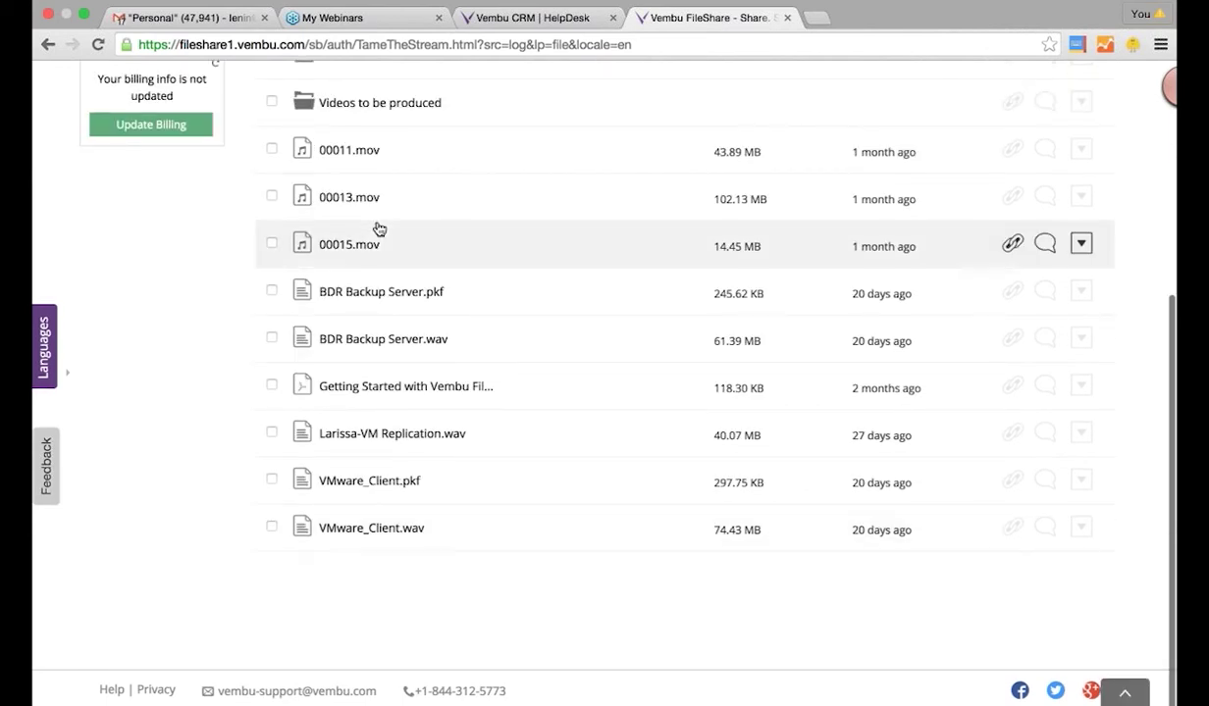
pyautogui.scroll(4, 412, 167)
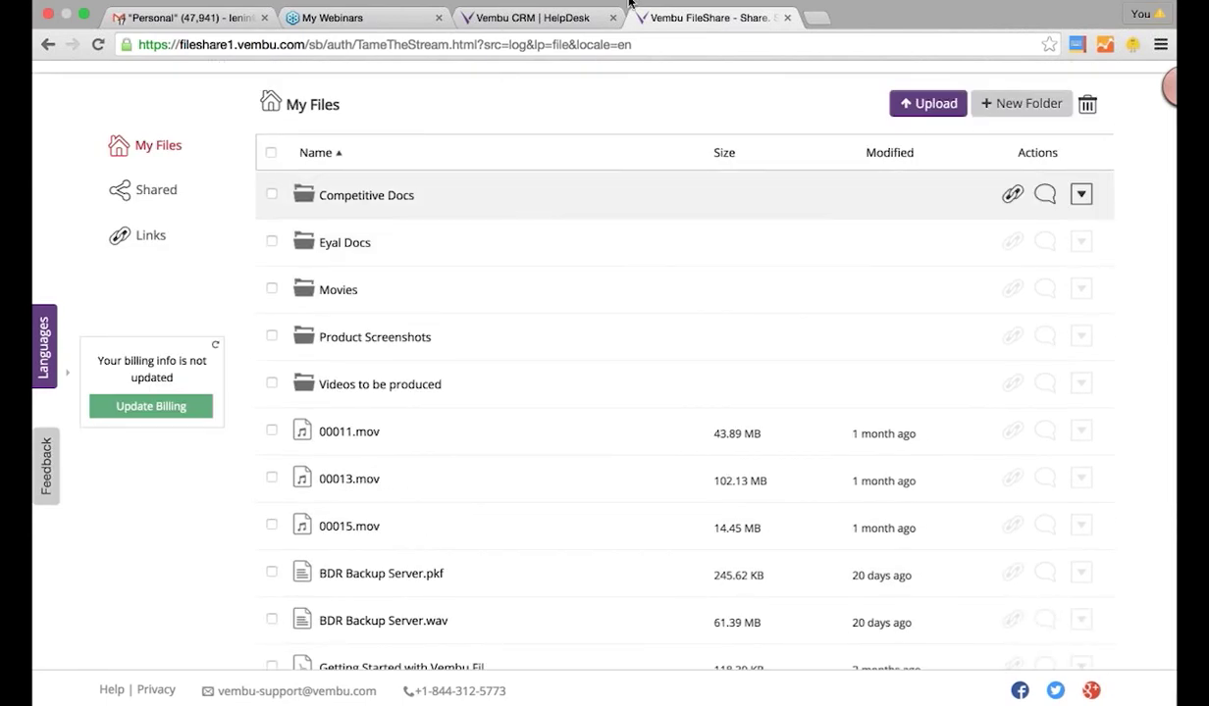
pyautogui.click(641, 8)
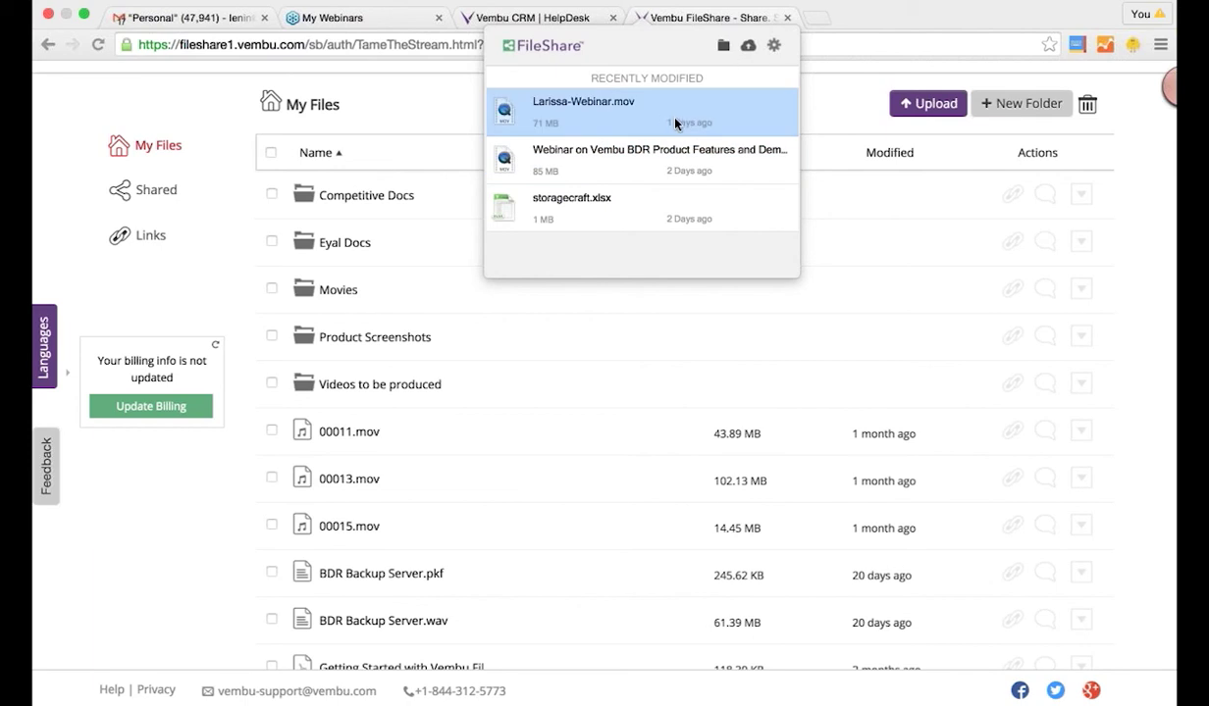
pyautogui.click(722, 48)
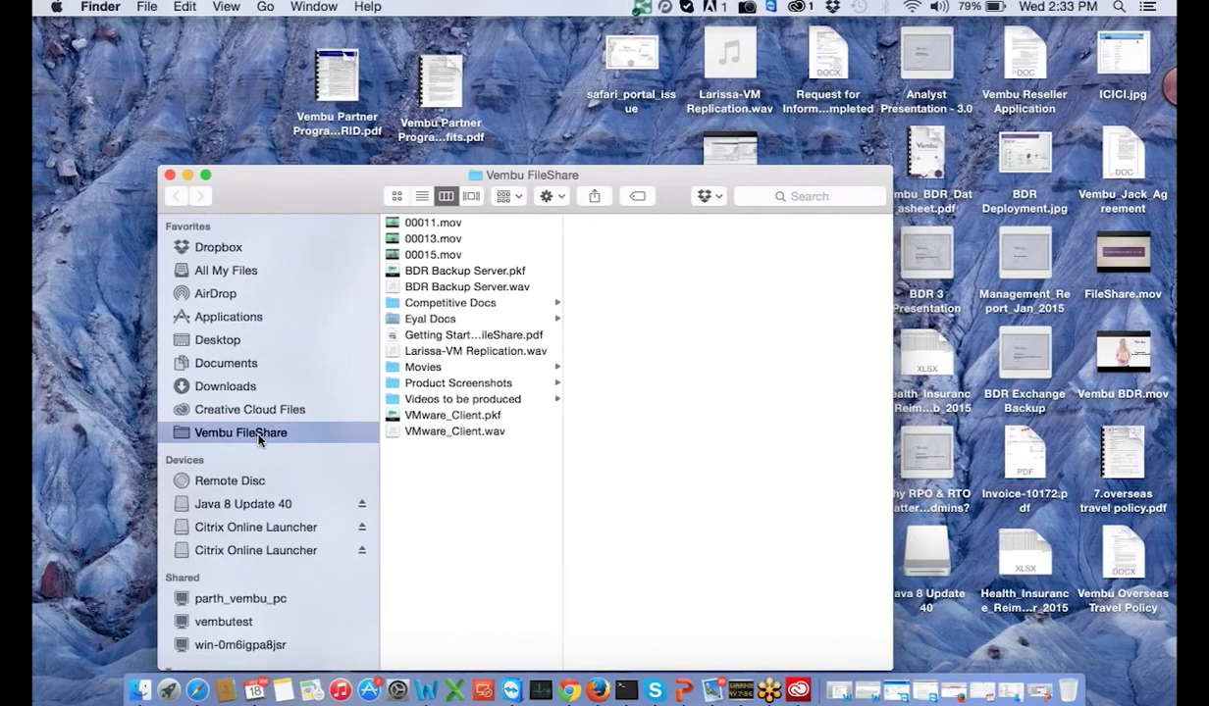
# - Move Vembu Partner Program Benefits.pdf from the desktop into the Vembu FileShare folder and check the recent-files panel
pyautogui.click(439, 73)
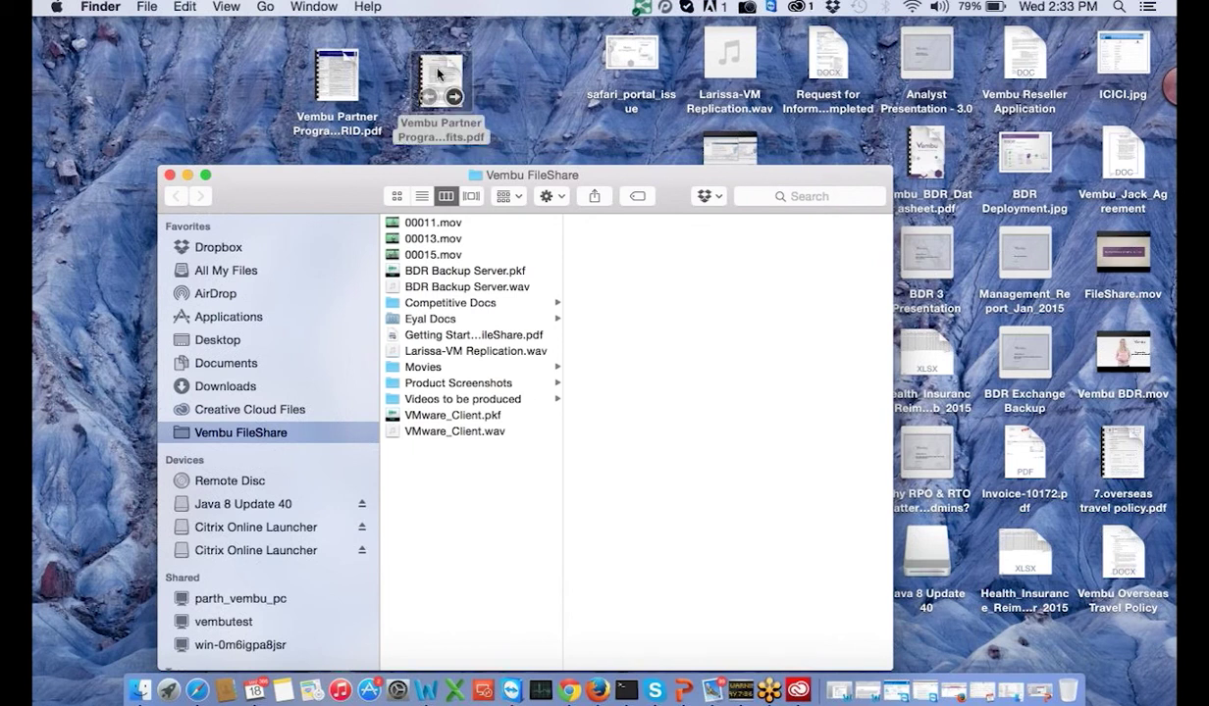
pyautogui.click(438, 74)
pyautogui.press('super+c')
pyautogui.click(502, 559)
pyautogui.moveTo(425, 65); pyautogui.dragTo(454, 486)
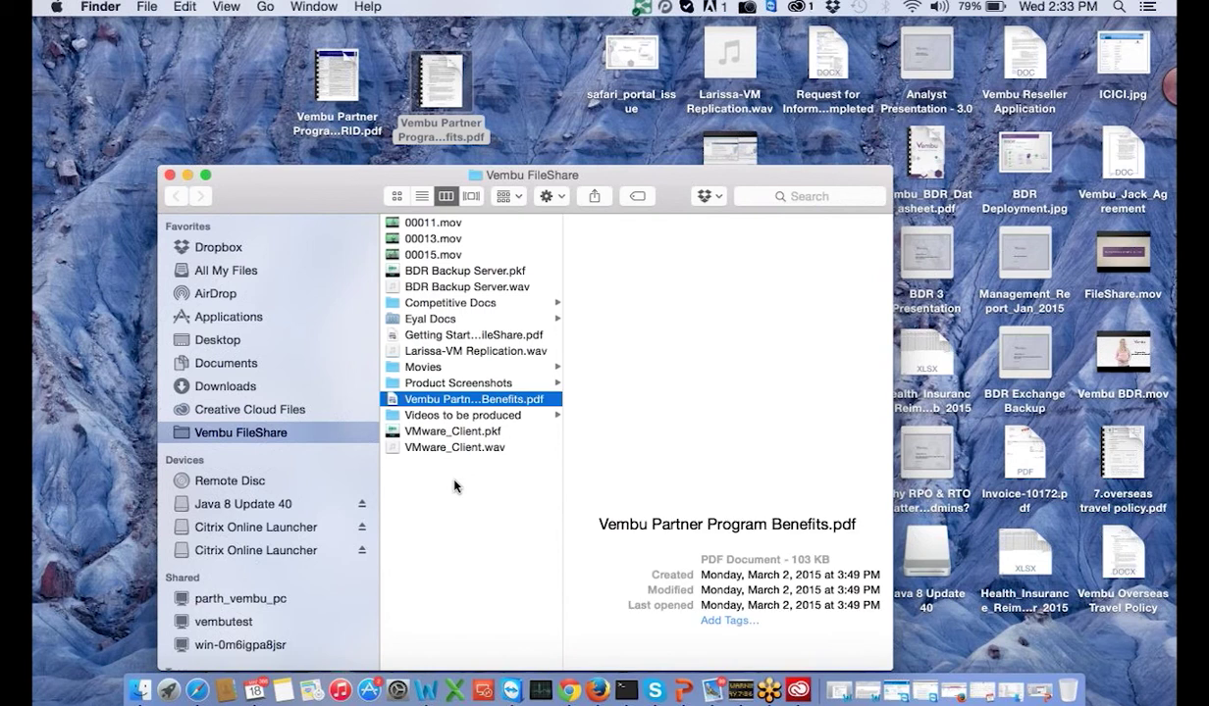
pyautogui.click(466, 403)
pyautogui.click(640, 9)
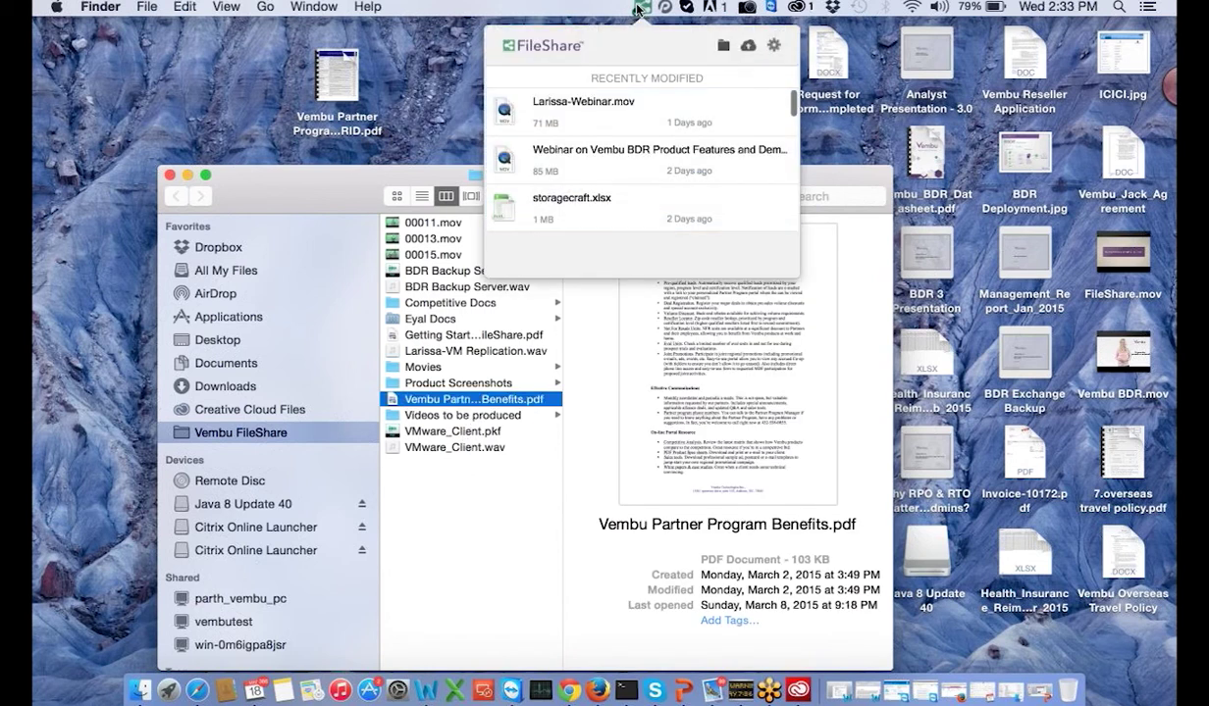
pyautogui.click(585, 8)
pyautogui.click(489, 509)
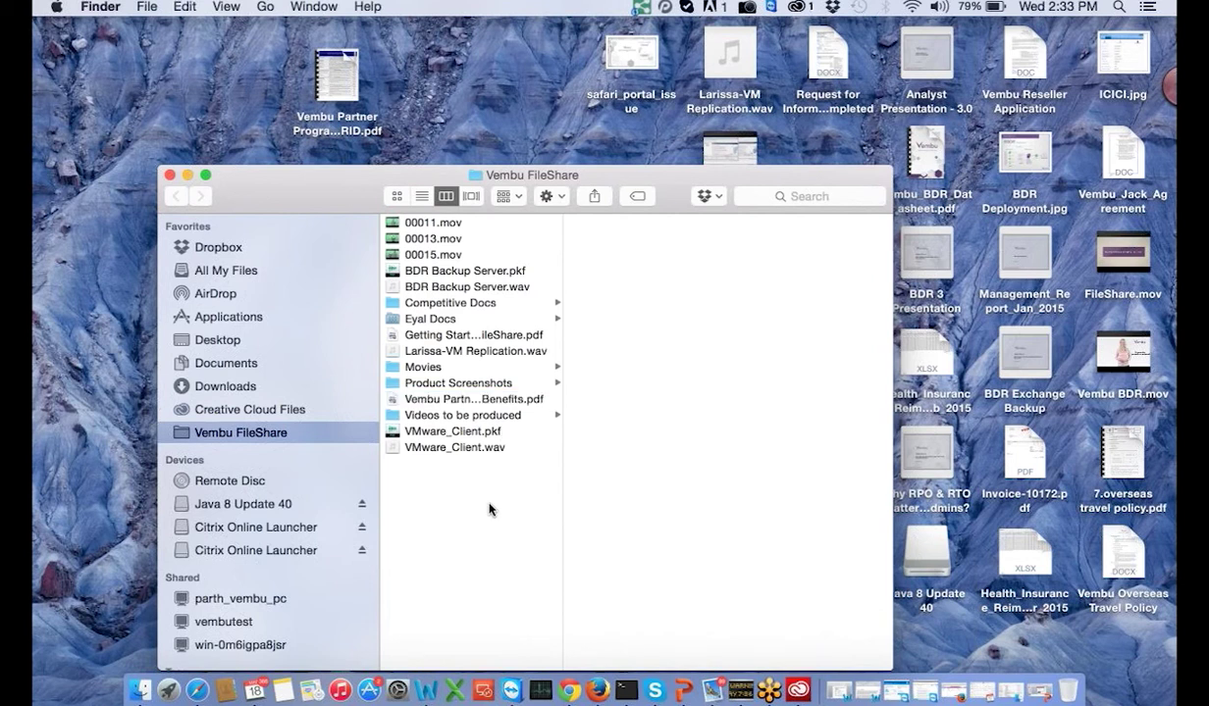
# - Back in the web My Files list, open the share-link form for Competitive Docs and cancel it
pyautogui.click(569, 692)
pyautogui.scroll(3, 448, 378)
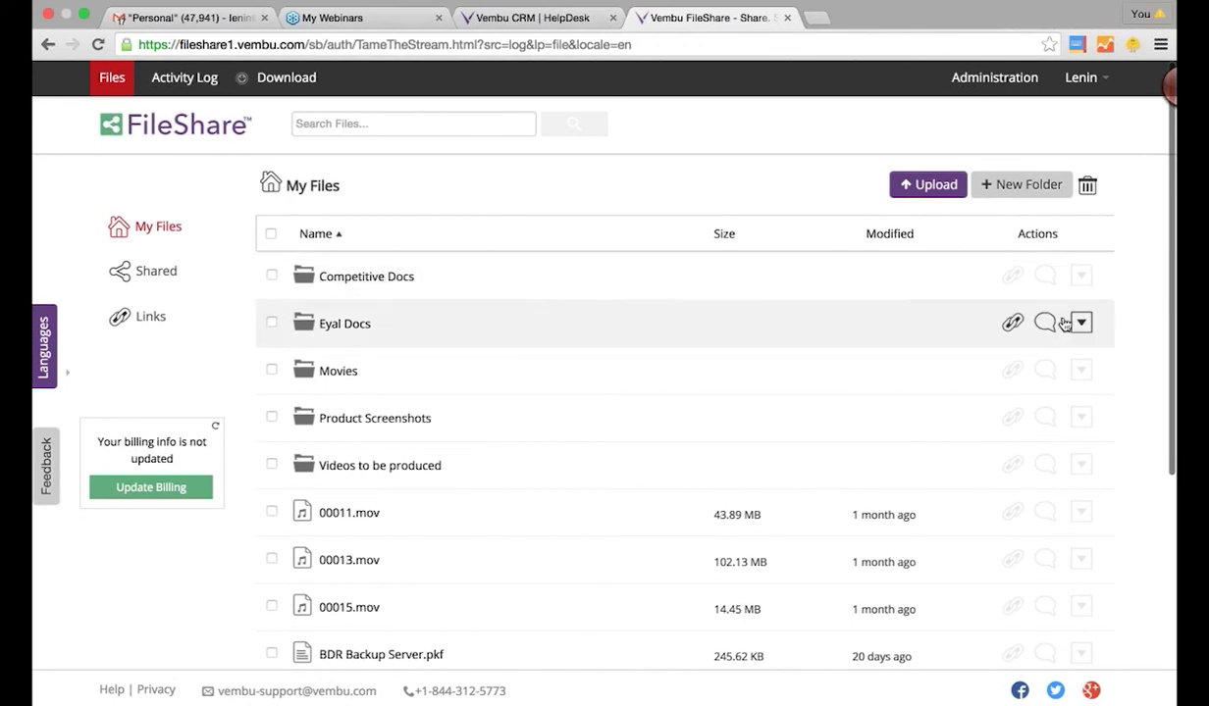
pyautogui.click(1014, 277)
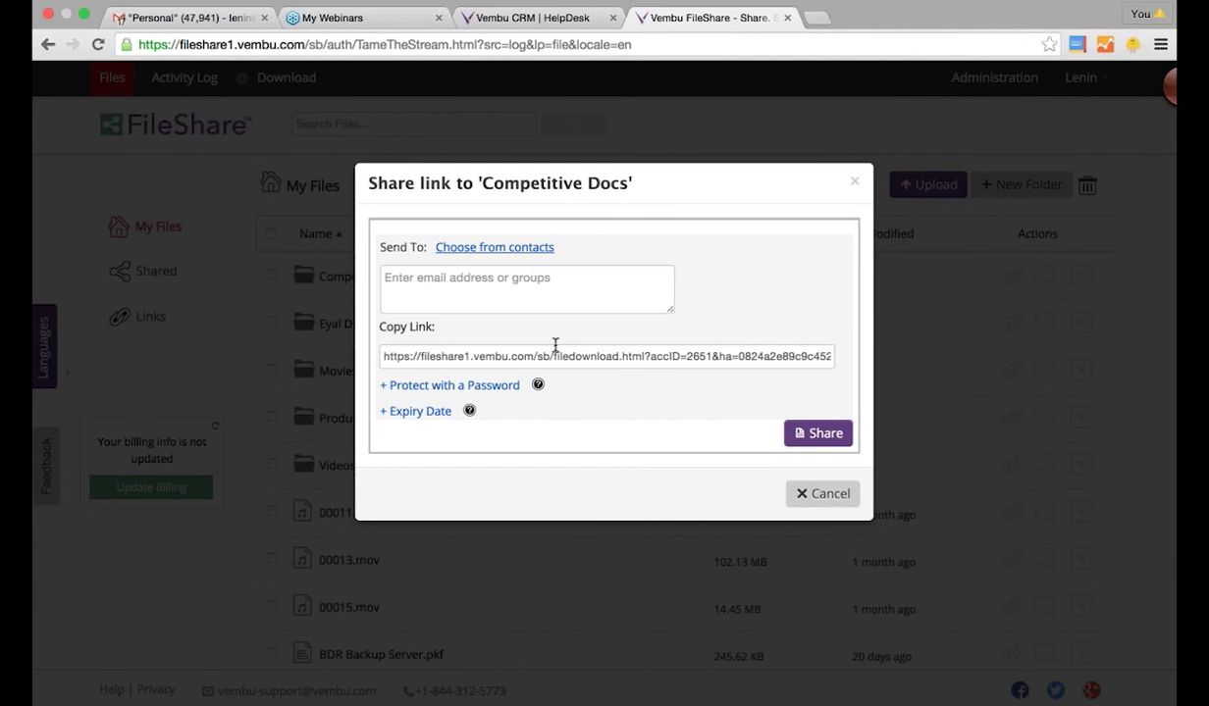
pyautogui.click(528, 301)
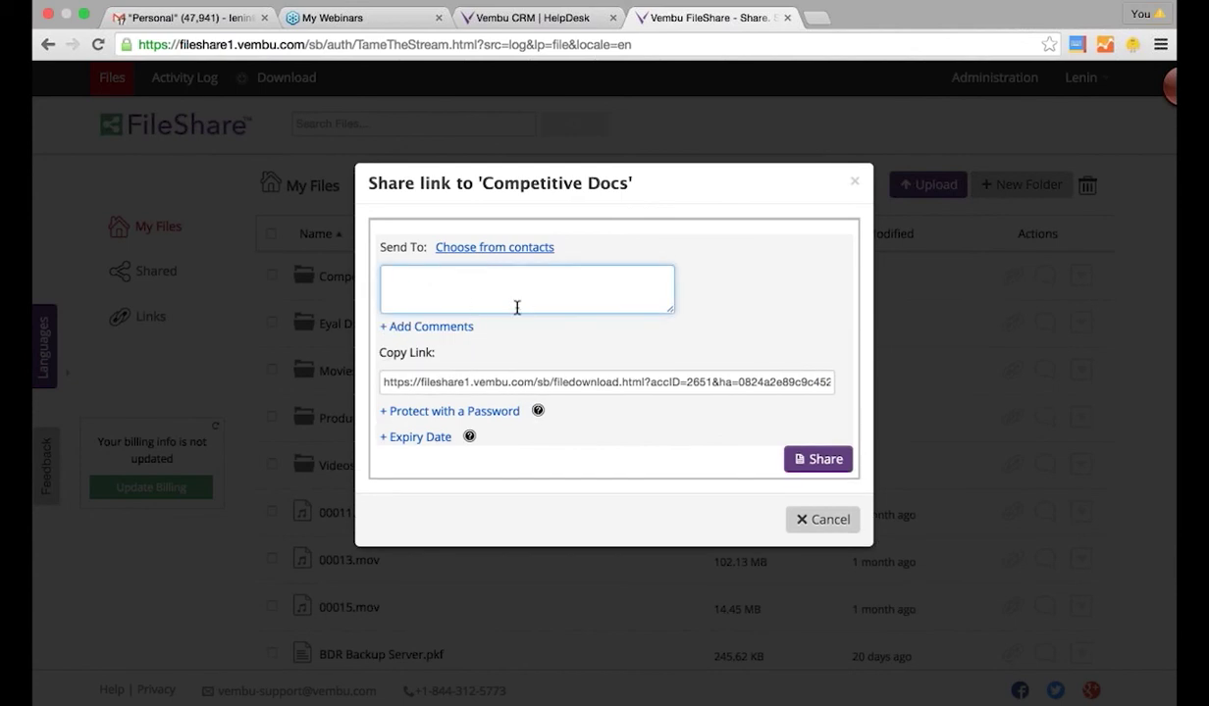
pyautogui.click(842, 512)
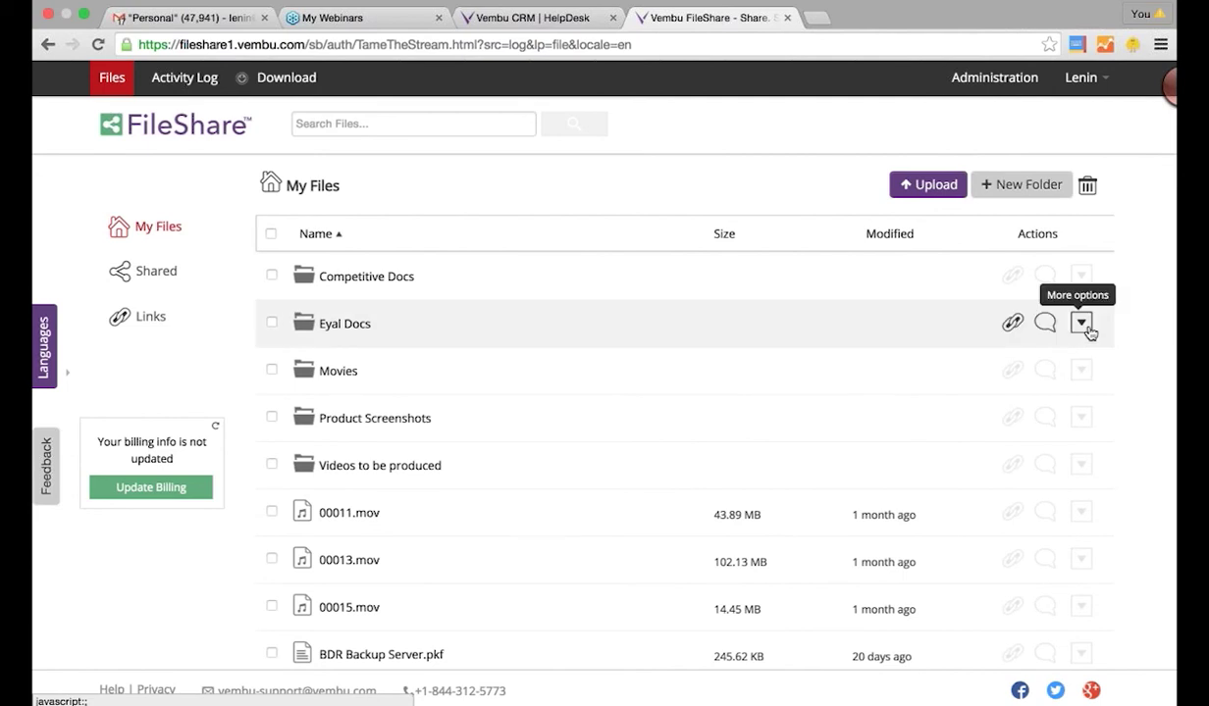
pyautogui.click(1080, 321)
pyautogui.click(986, 374)
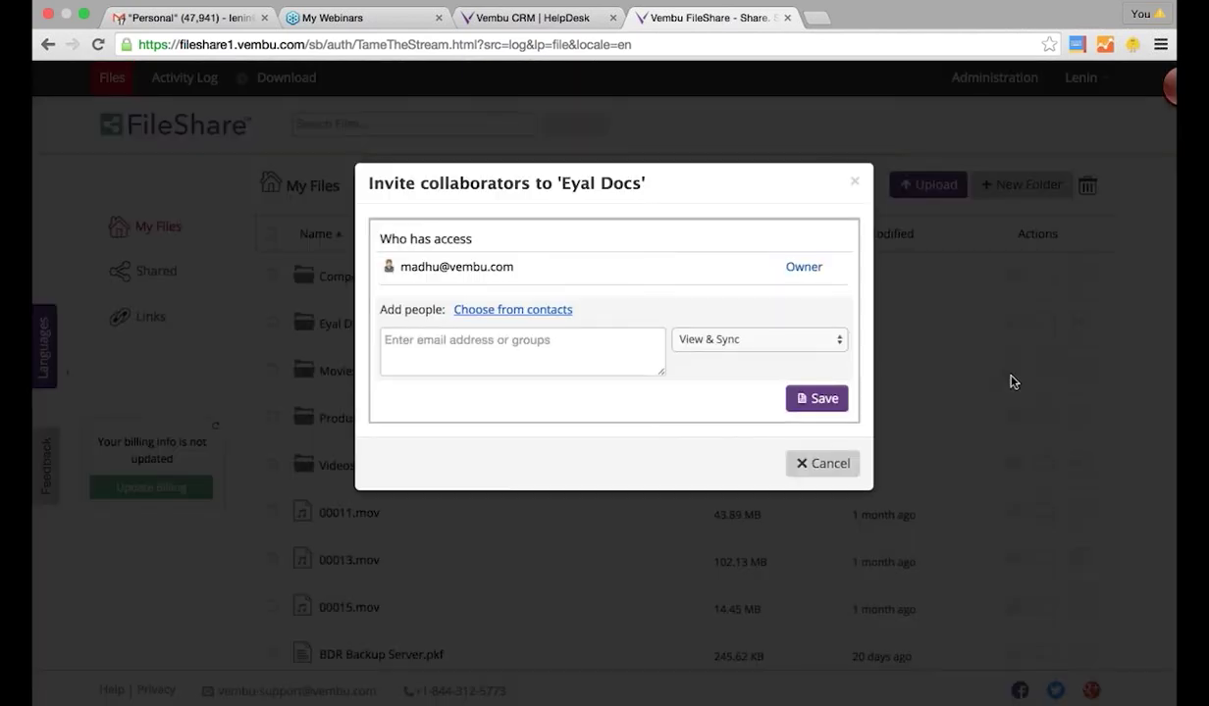
pyautogui.click(575, 354)
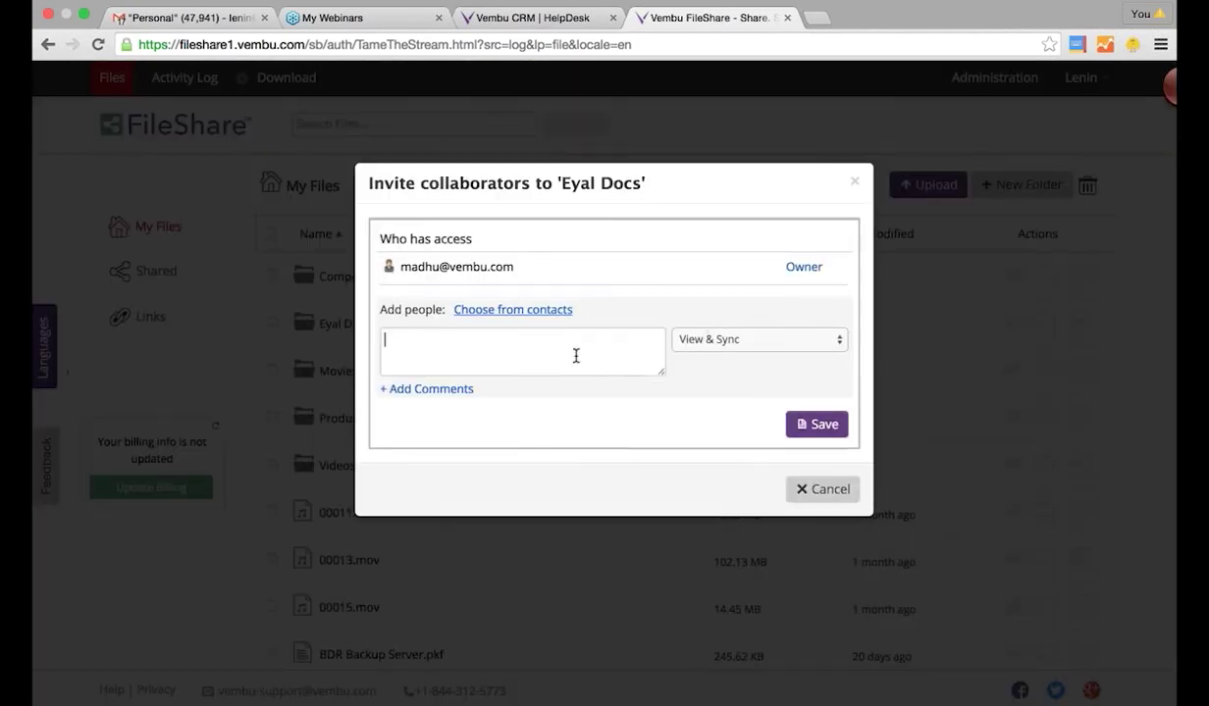
pyautogui.write('larissa')
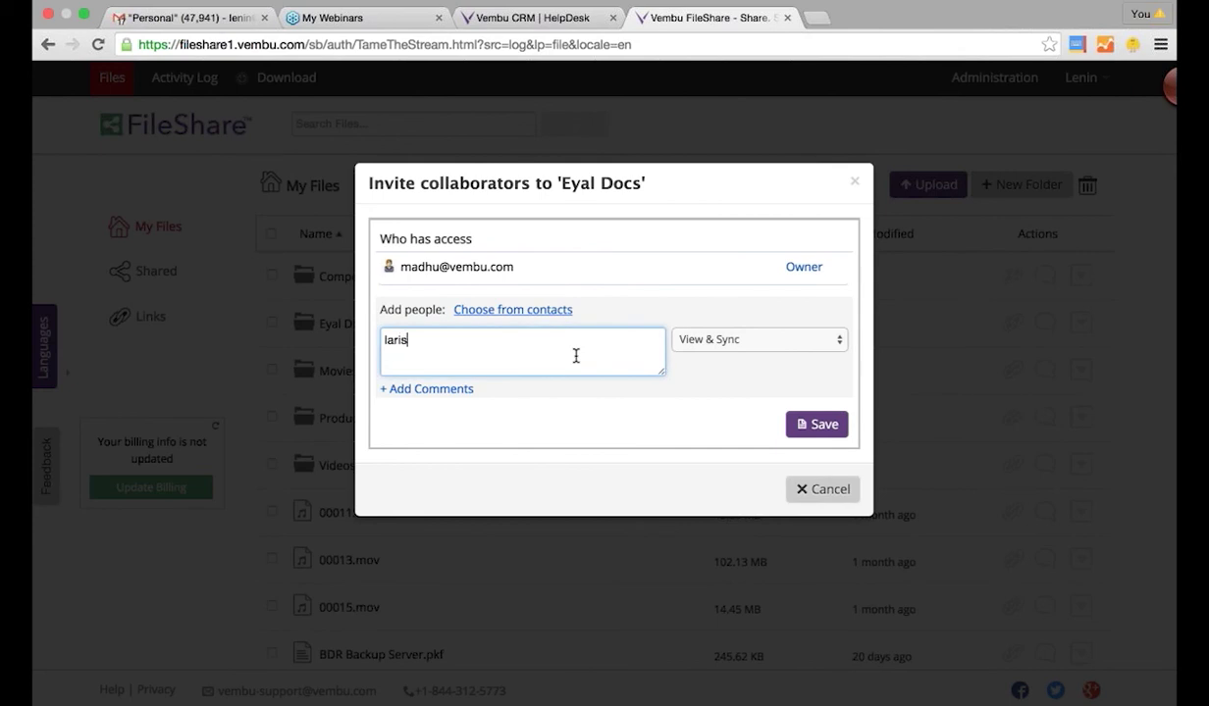
pyautogui.press('Tab')
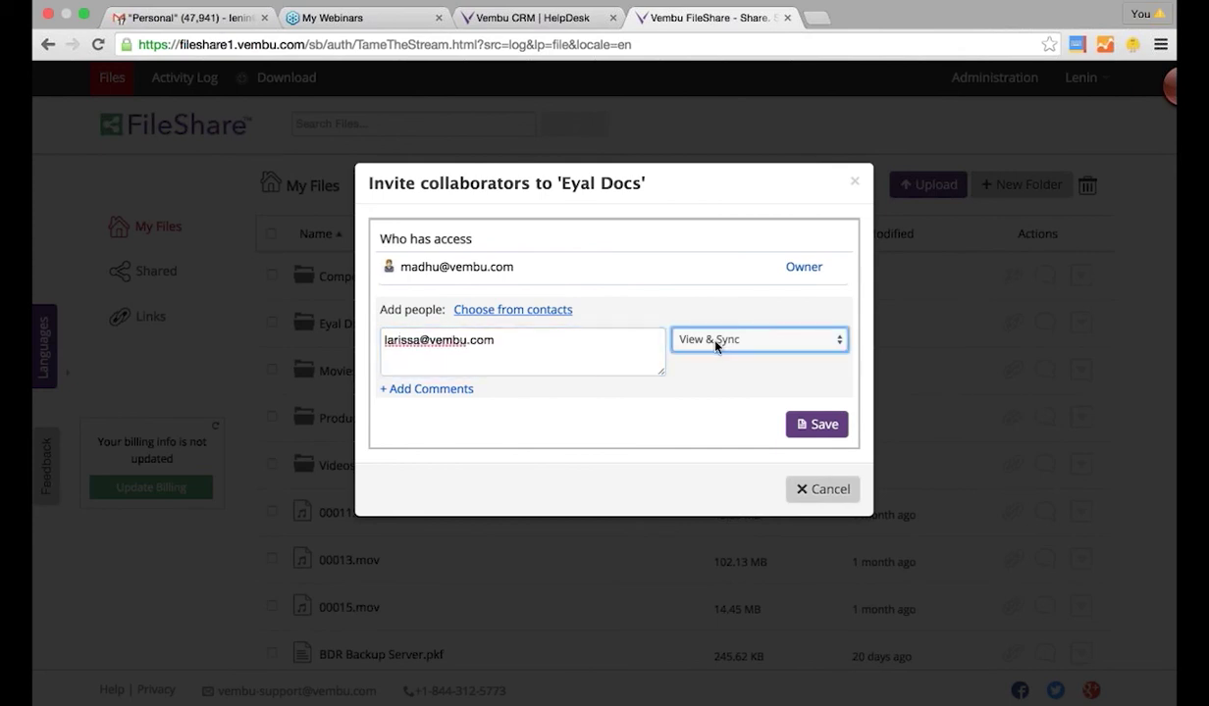
pyautogui.click(731, 342)
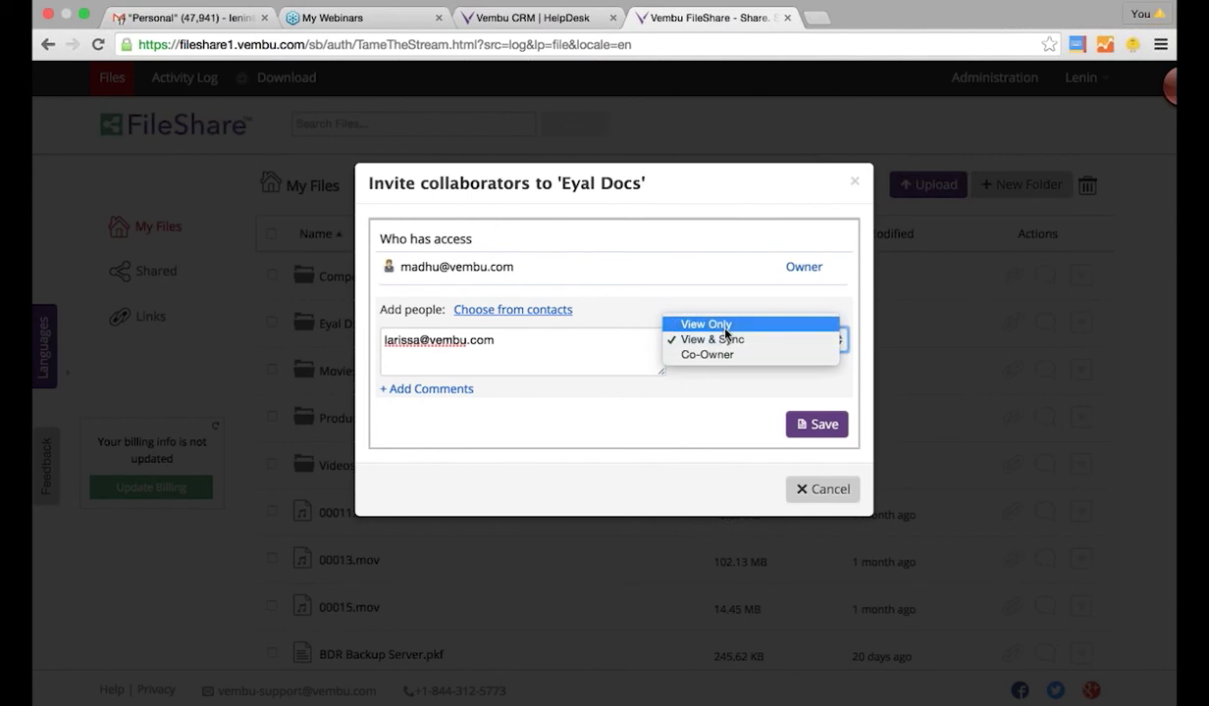
pyautogui.click(820, 490)
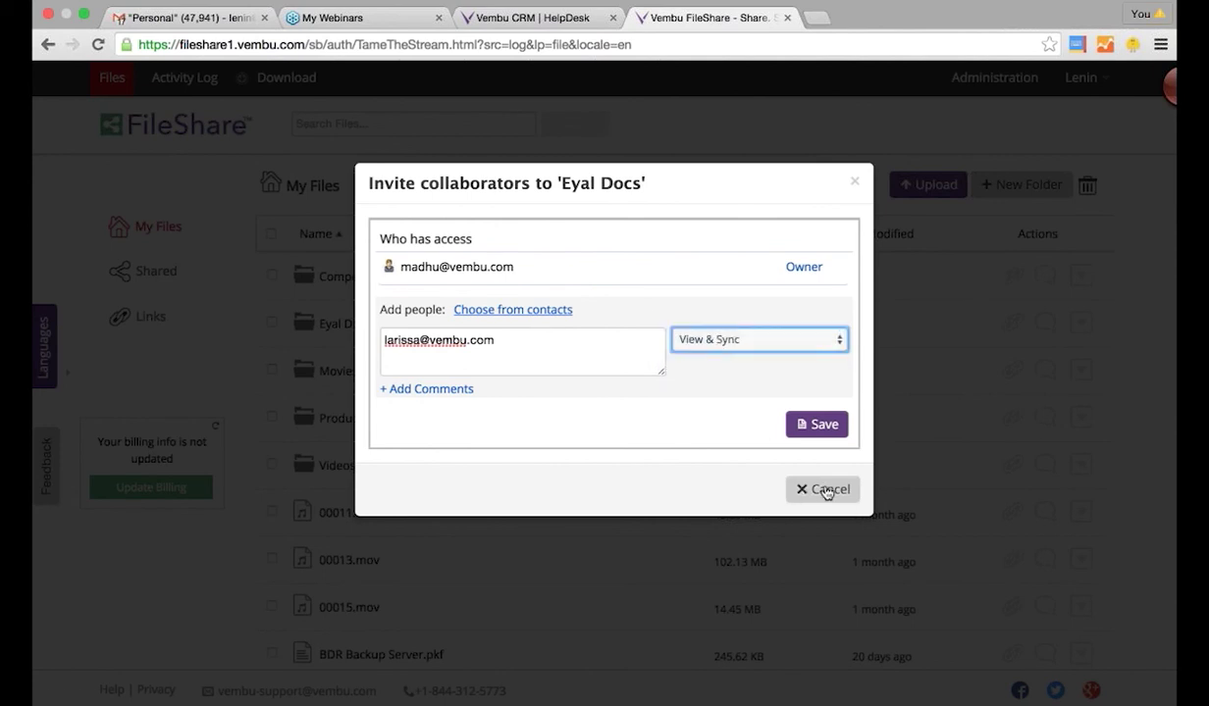
pyautogui.click(825, 490)
pyautogui.scroll(-3, 520, 510)
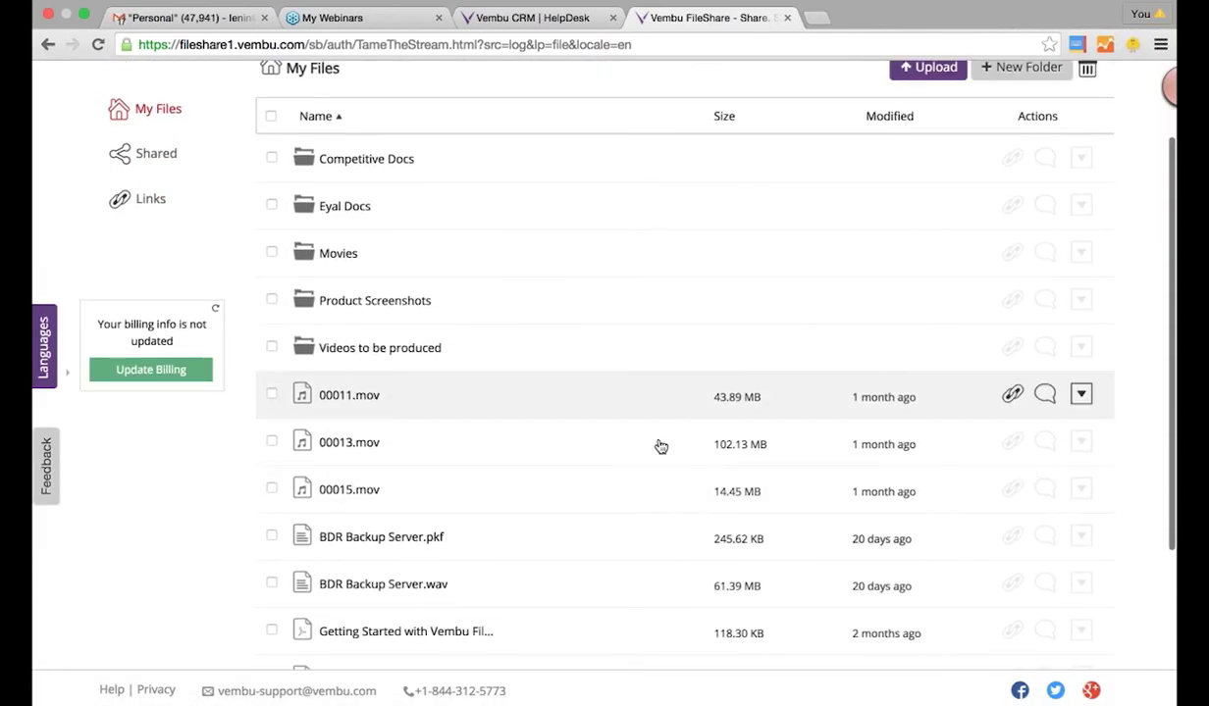
# - Start a share link for 00011.mov addressed to a recipient's e-mail address
pyautogui.click(1010, 395)
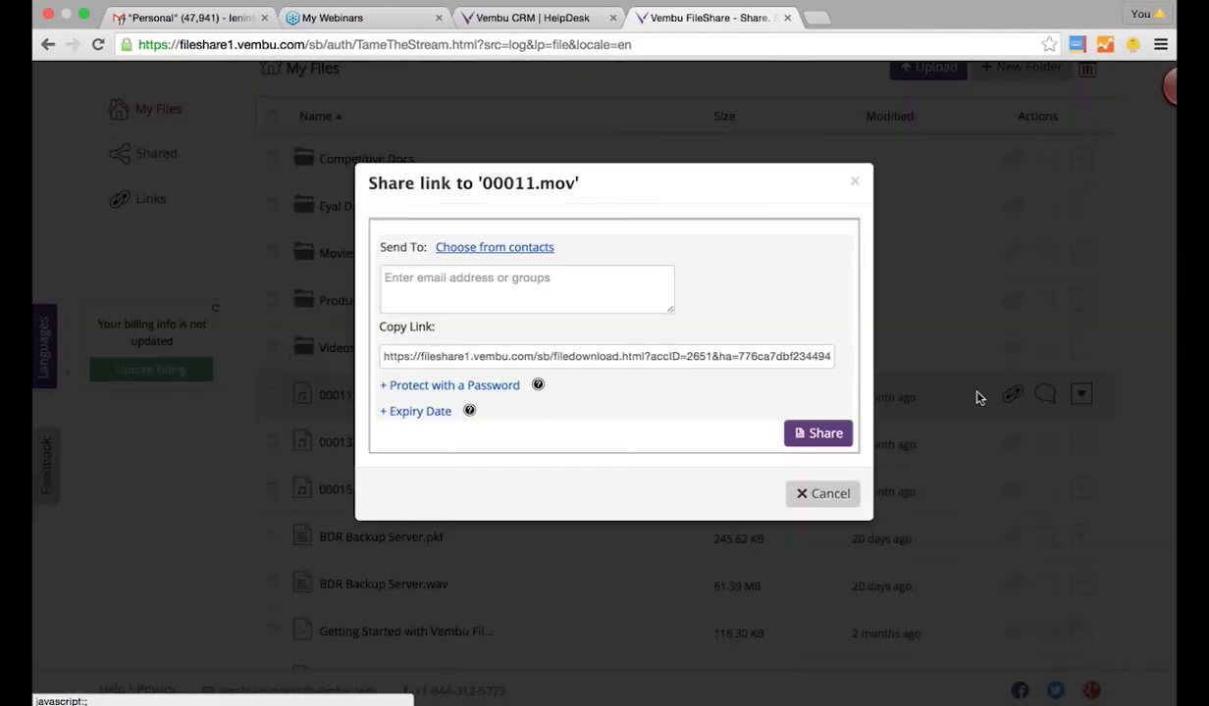
pyautogui.click(455, 276)
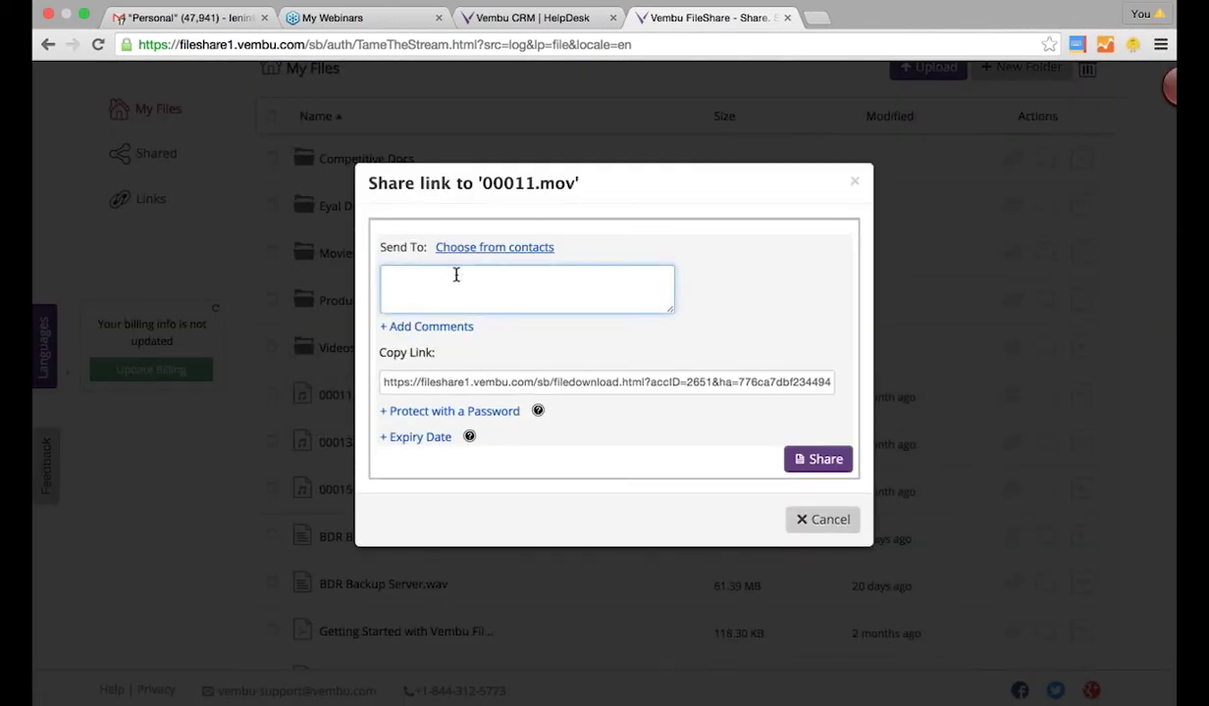
pyautogui.moveTo(409, 383); pyautogui.dragTo(813, 404)
# - Review the password and expiry date options, then cancel the share link without sending
pyautogui.click(392, 411)
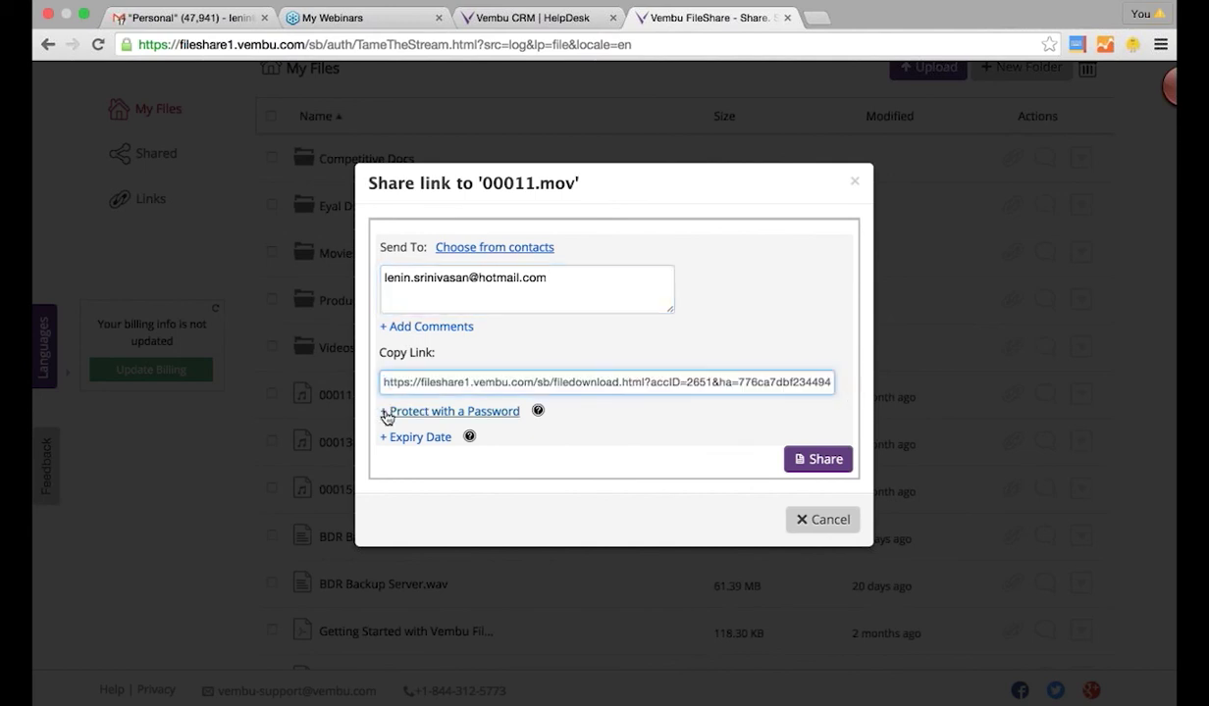
pyautogui.click(395, 480)
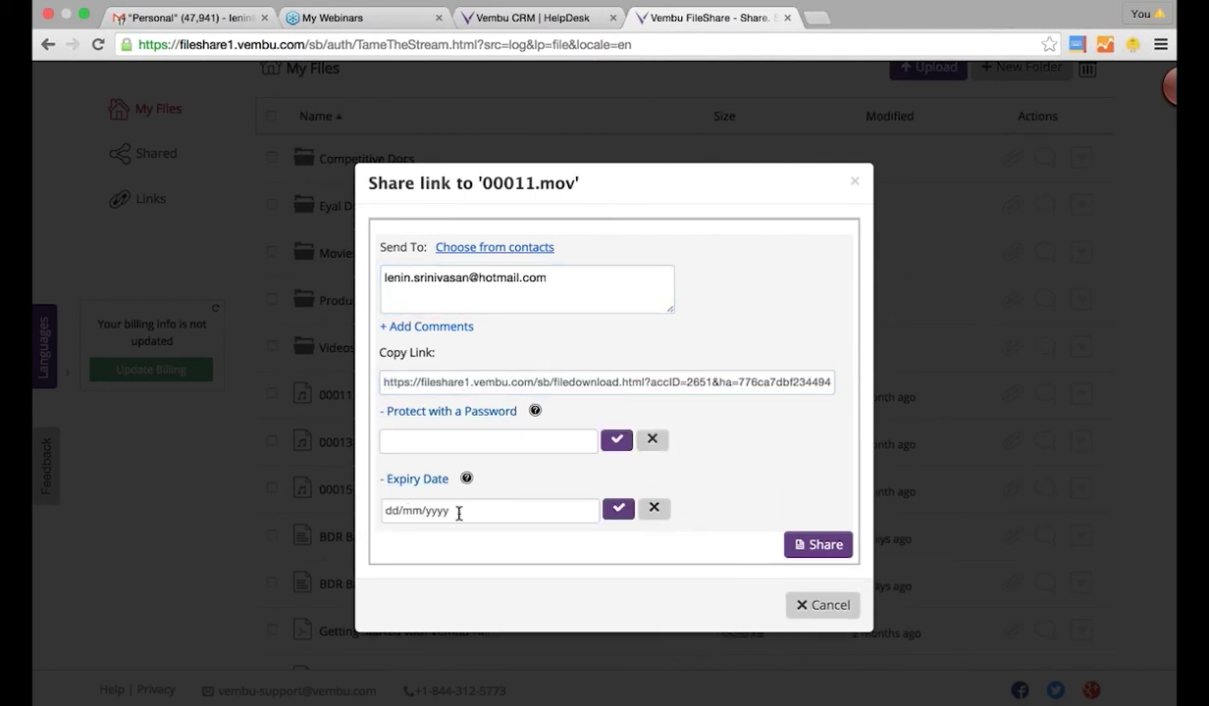
pyautogui.scroll(-2, 492, 304)
pyautogui.click(468, 381)
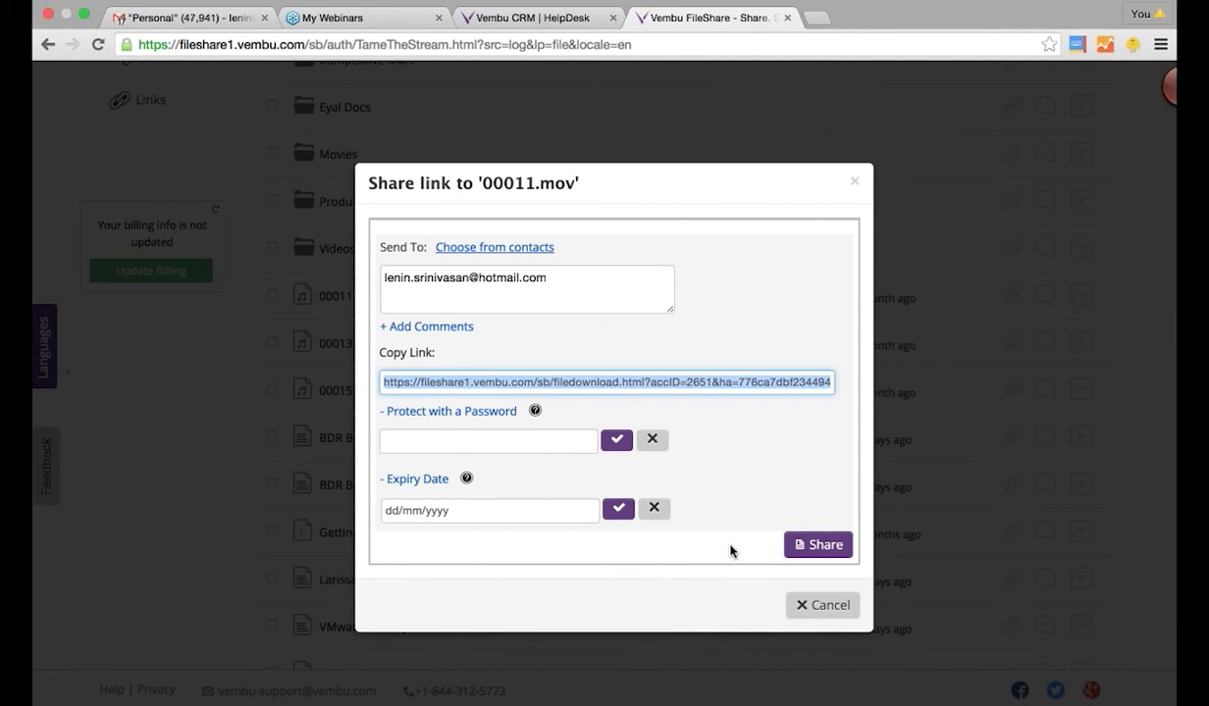
pyautogui.click(813, 605)
pyautogui.scroll(-2, 799, 569)
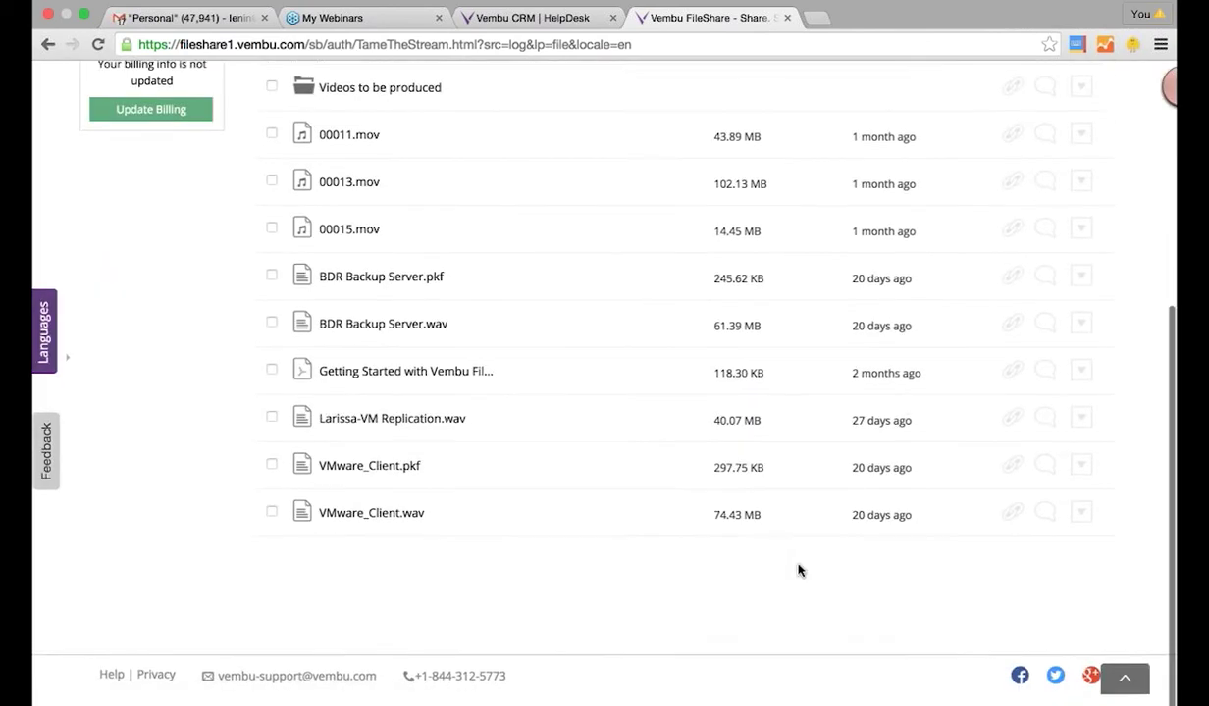
pyautogui.scroll(5, 801, 571)
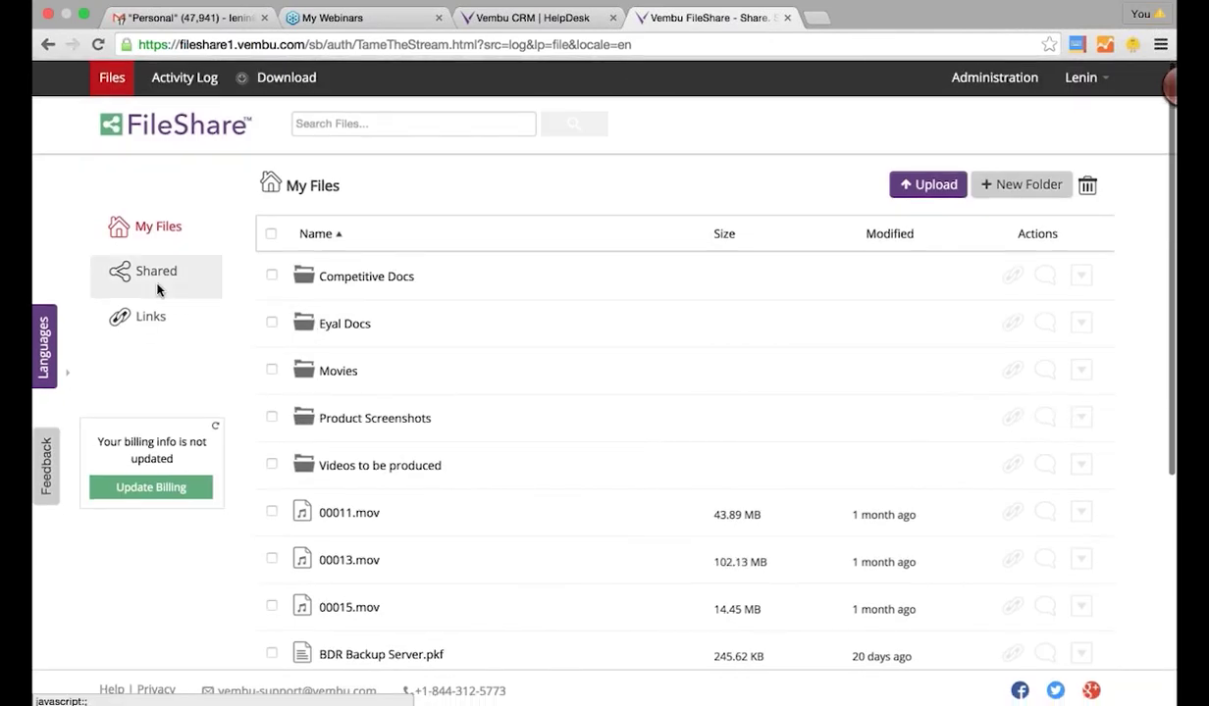
# - Browse Shared and the Links list of created share links, then open the FileShare download page in a new tab
pyautogui.click(158, 287)
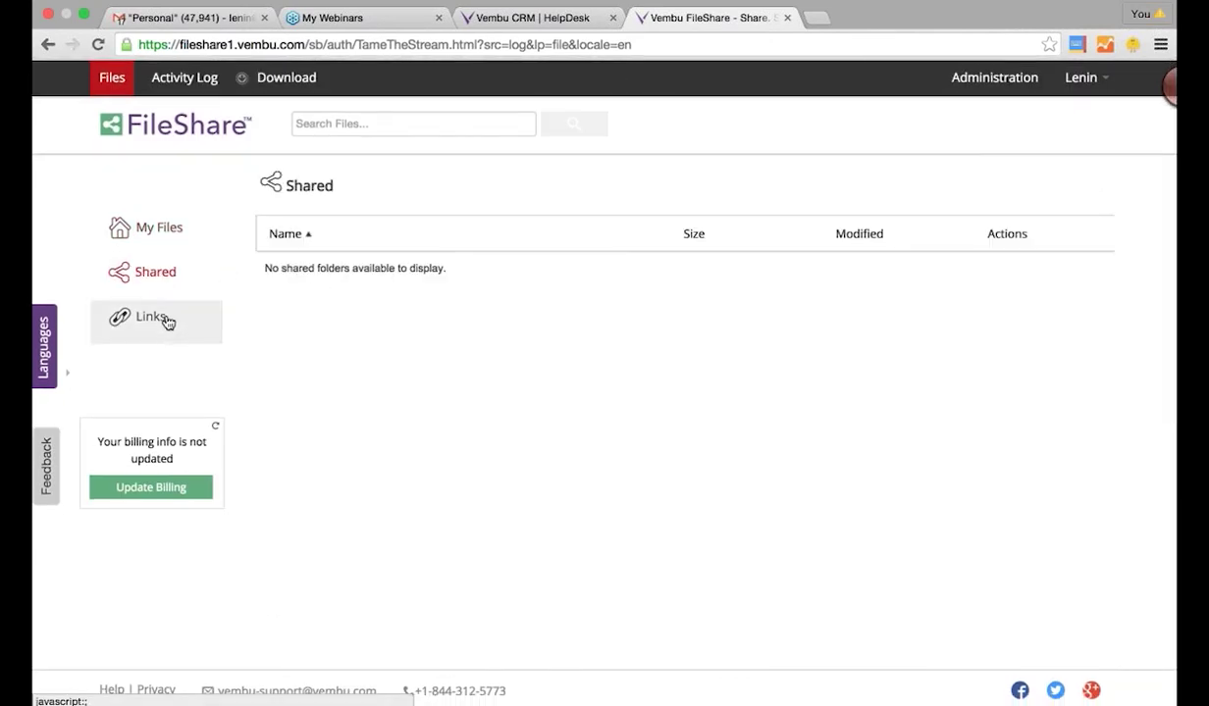
pyautogui.click(165, 318)
pyautogui.scroll(-2, 424, 530)
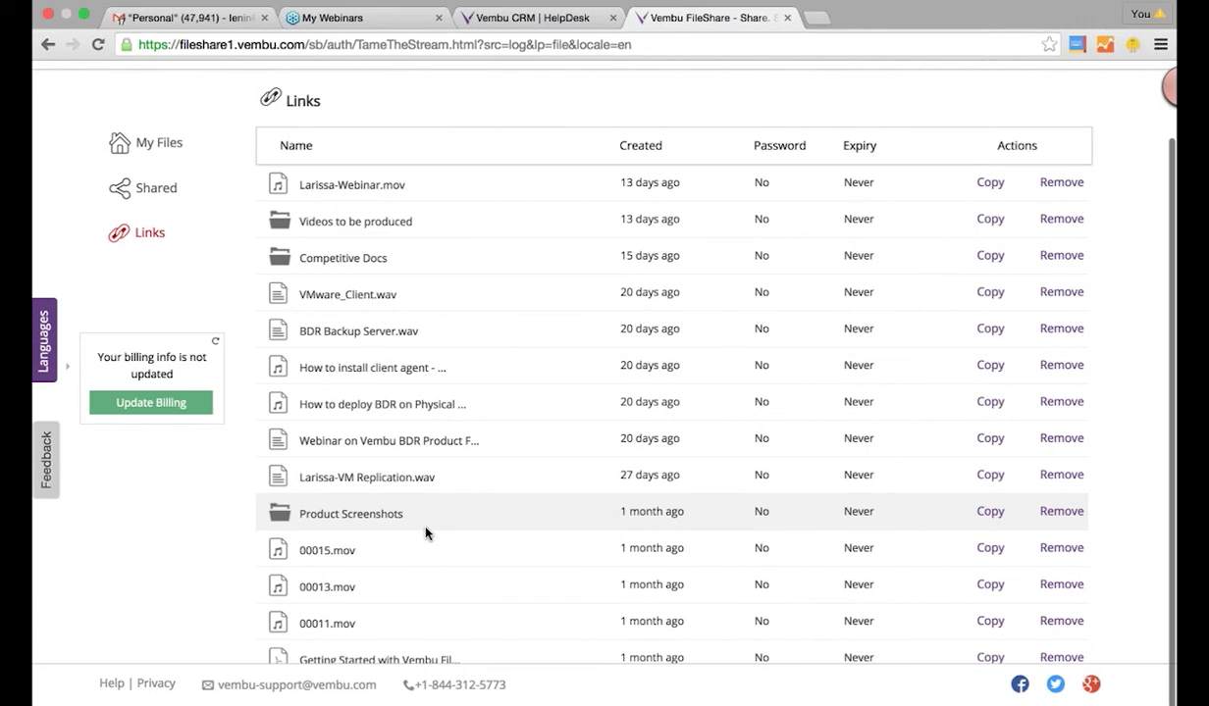
pyautogui.scroll(3, 422, 488)
pyautogui.scroll(-1, 295, 432)
pyautogui.click(54, 368)
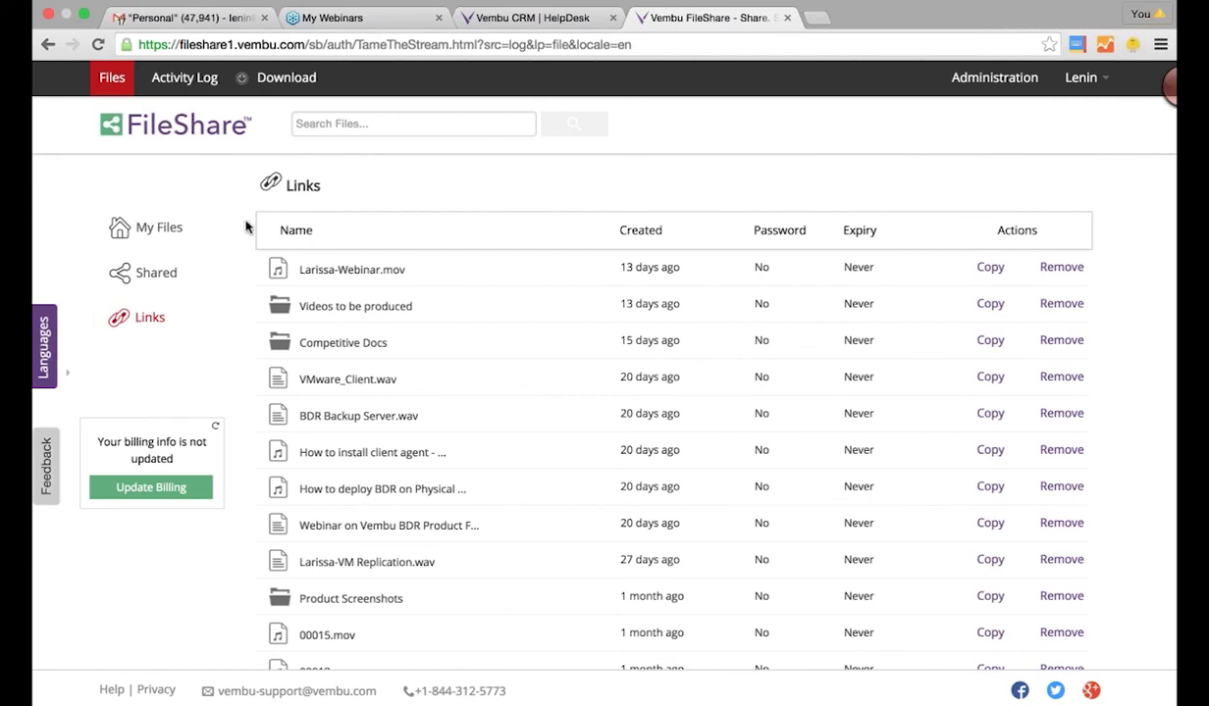
pyautogui.click(284, 78)
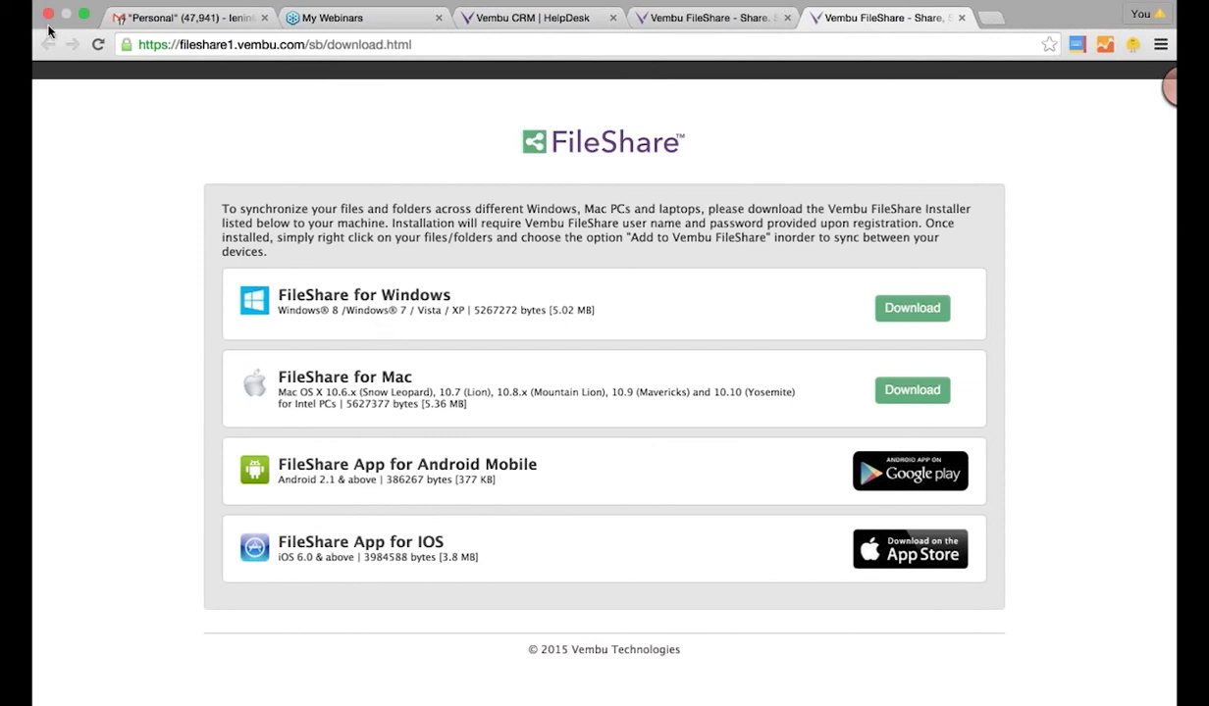
# - Back in FileShare, review Administration users, Groups and the Activity Log, then return to Files
pyautogui.click(686, 18)
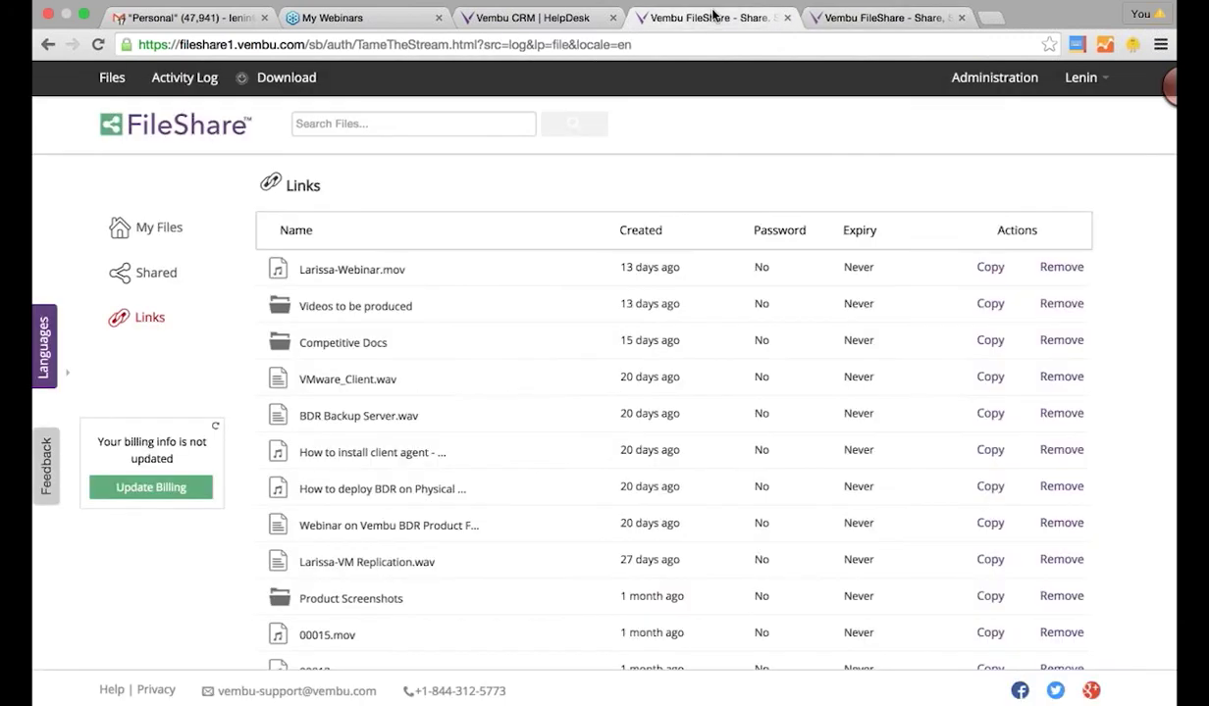
pyautogui.click(949, 86)
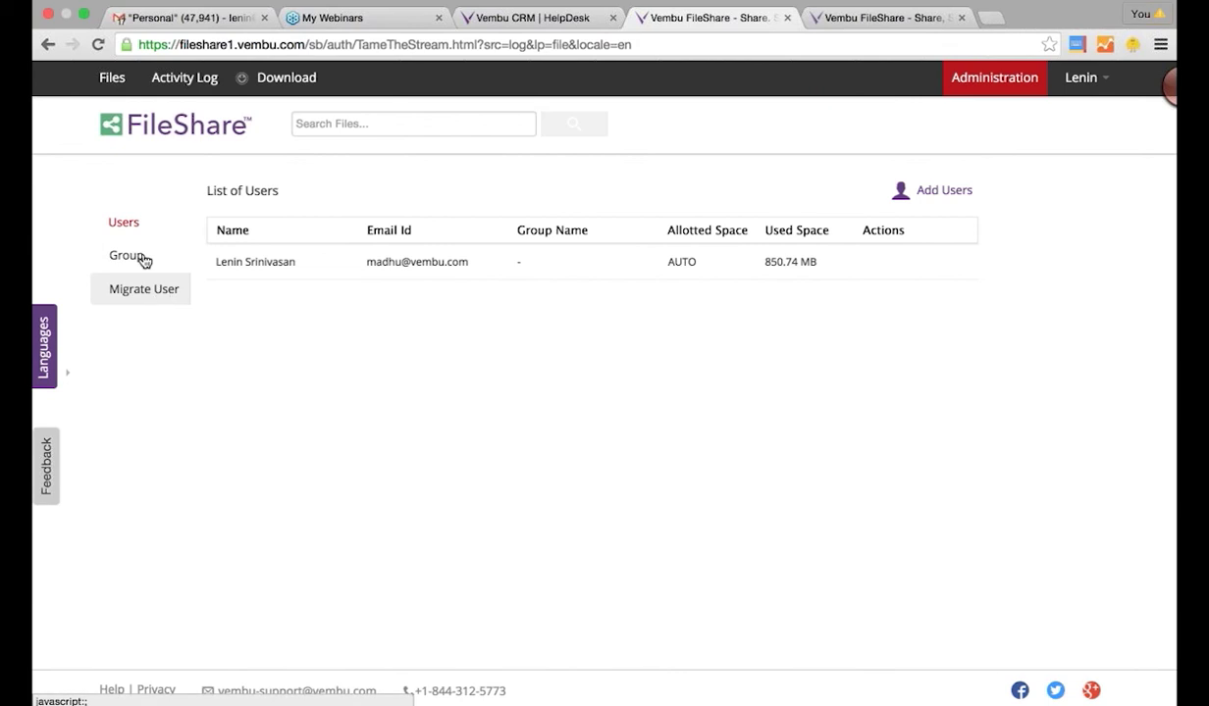
pyautogui.click(133, 254)
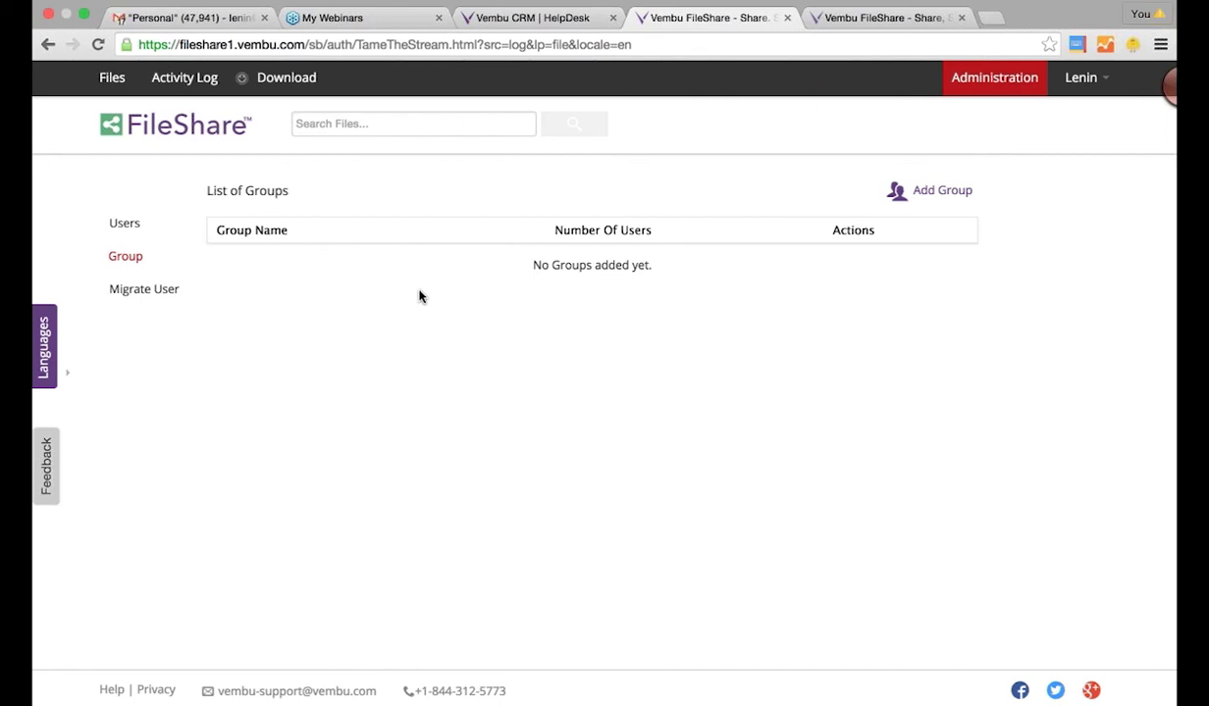
pyautogui.click(184, 78)
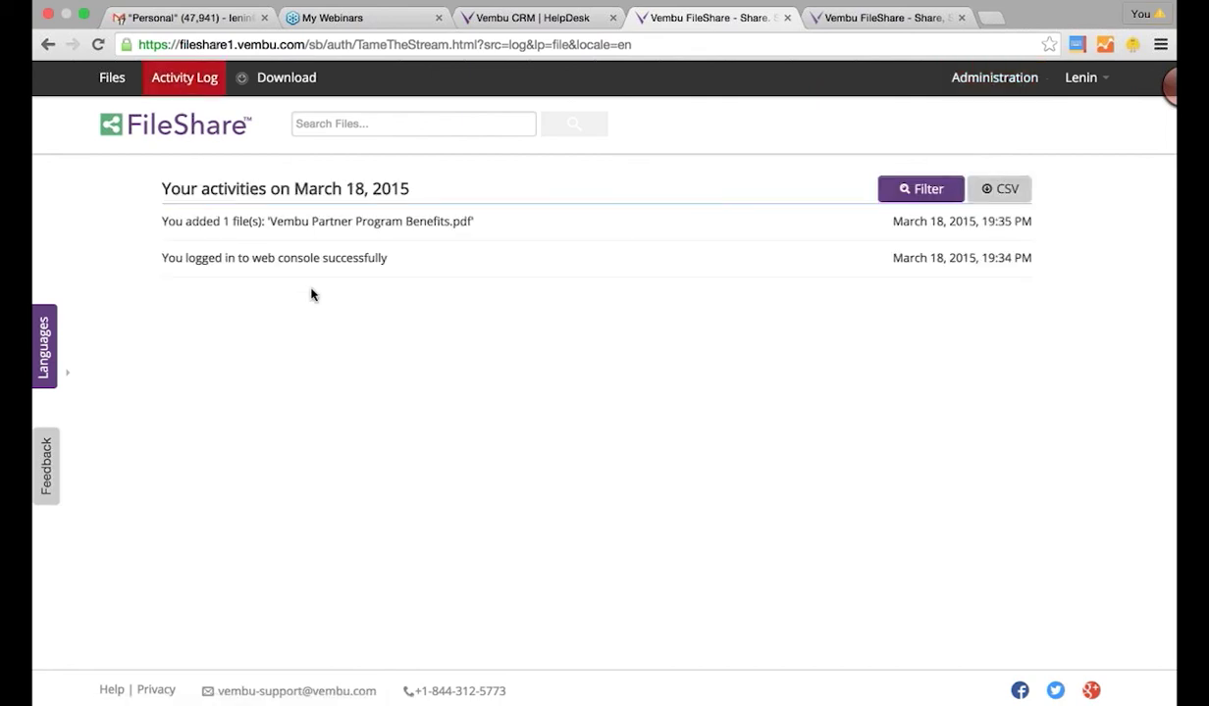
pyautogui.click(116, 84)
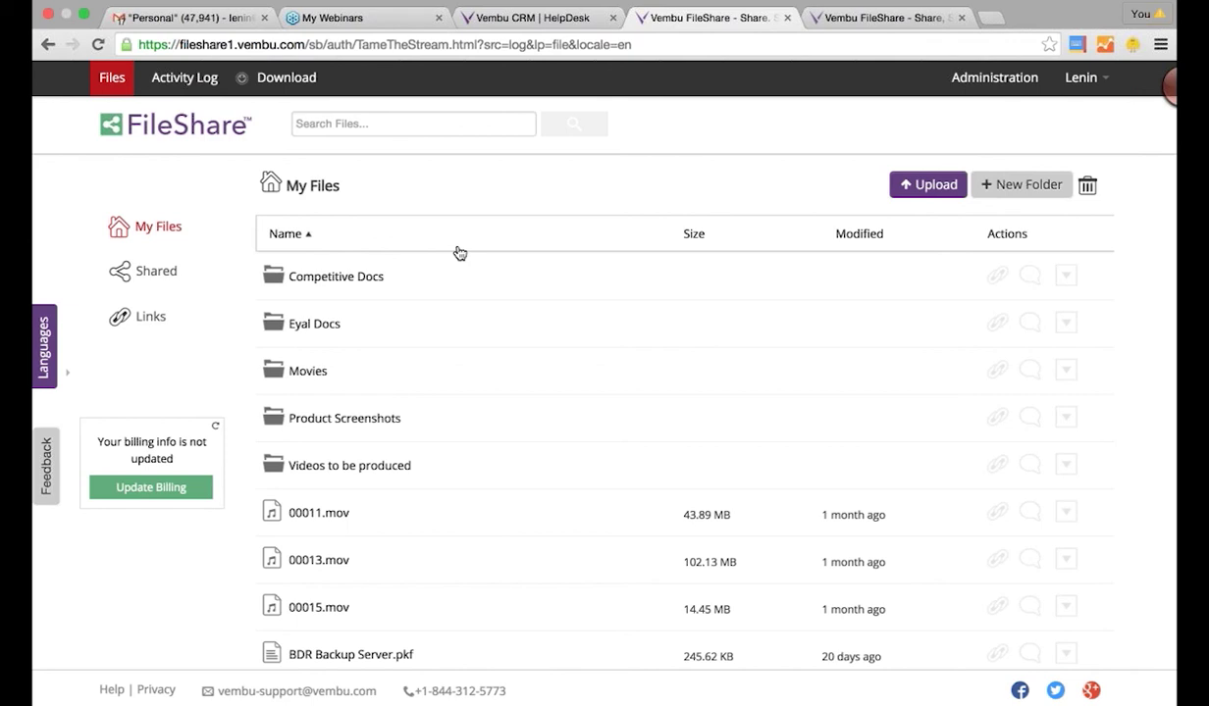
pyautogui.click(383, 123)
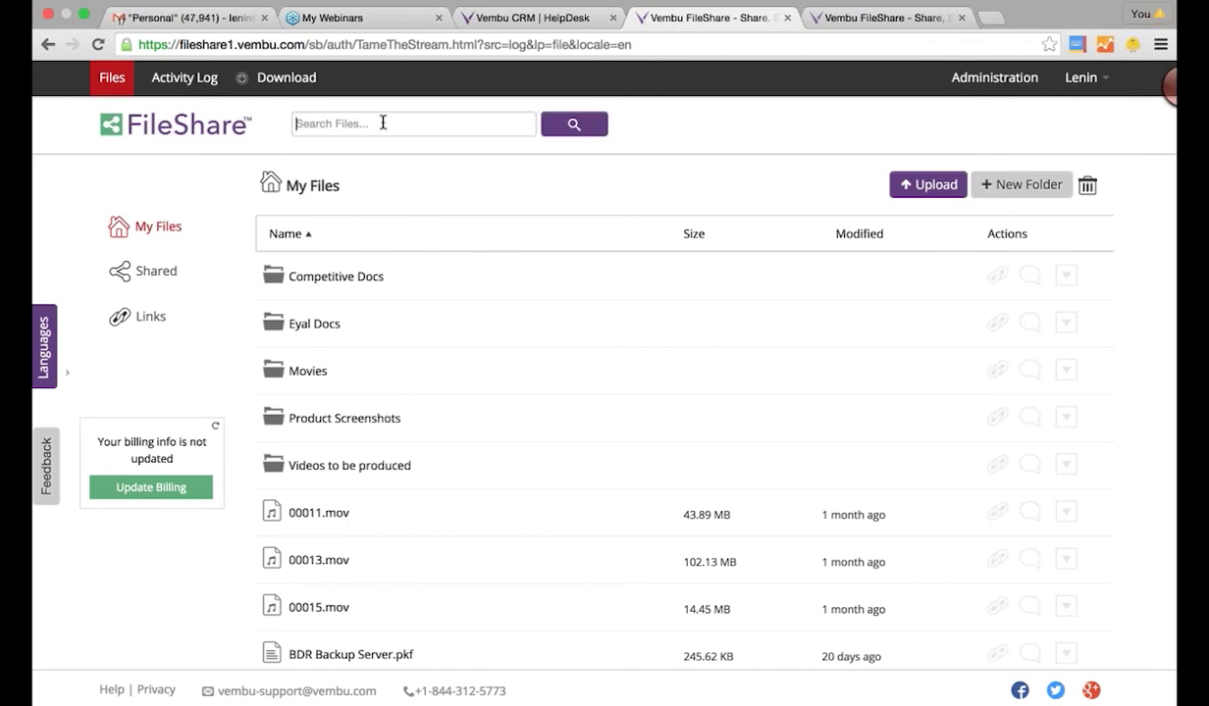
pyautogui.write('videos')
pyautogui.press('Return')
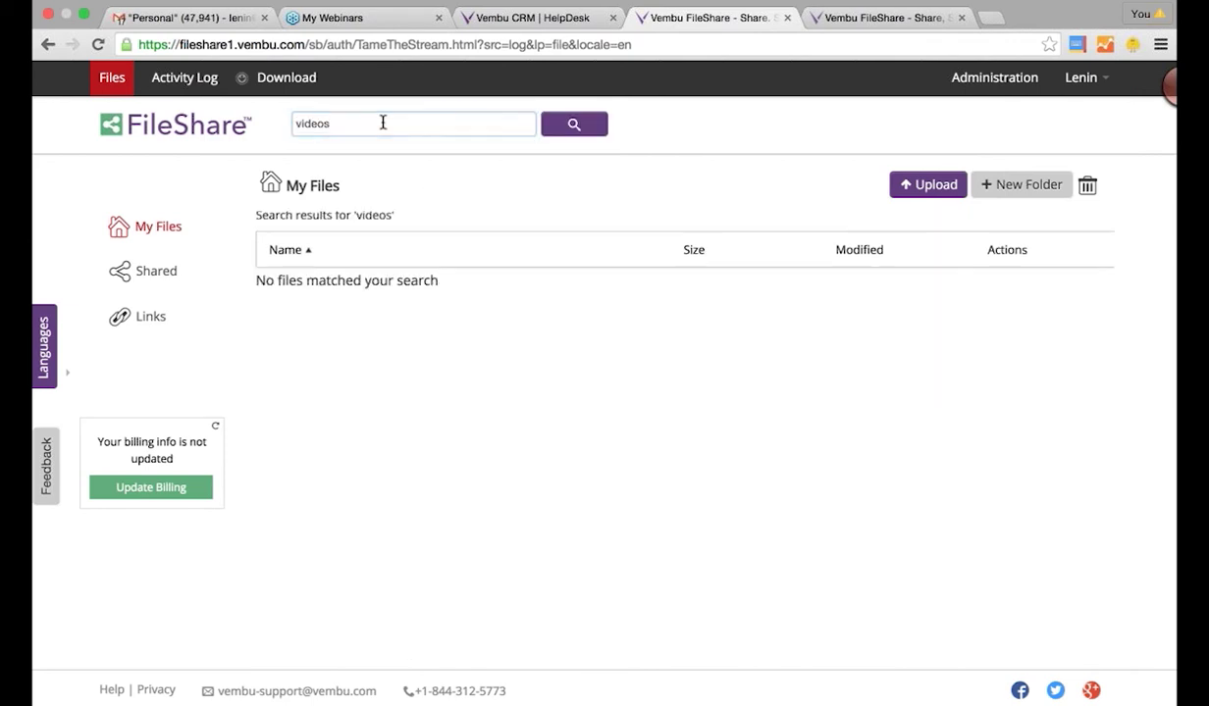
pyautogui.click(326, 130)
pyautogui.press('BackSpace')
pyautogui.press('BackSpace')
pyautogui.press('BackSpace')
pyautogui.press('BackSpace')
pyautogui.press('BackSpace')
pyautogui.press('BackSpace')
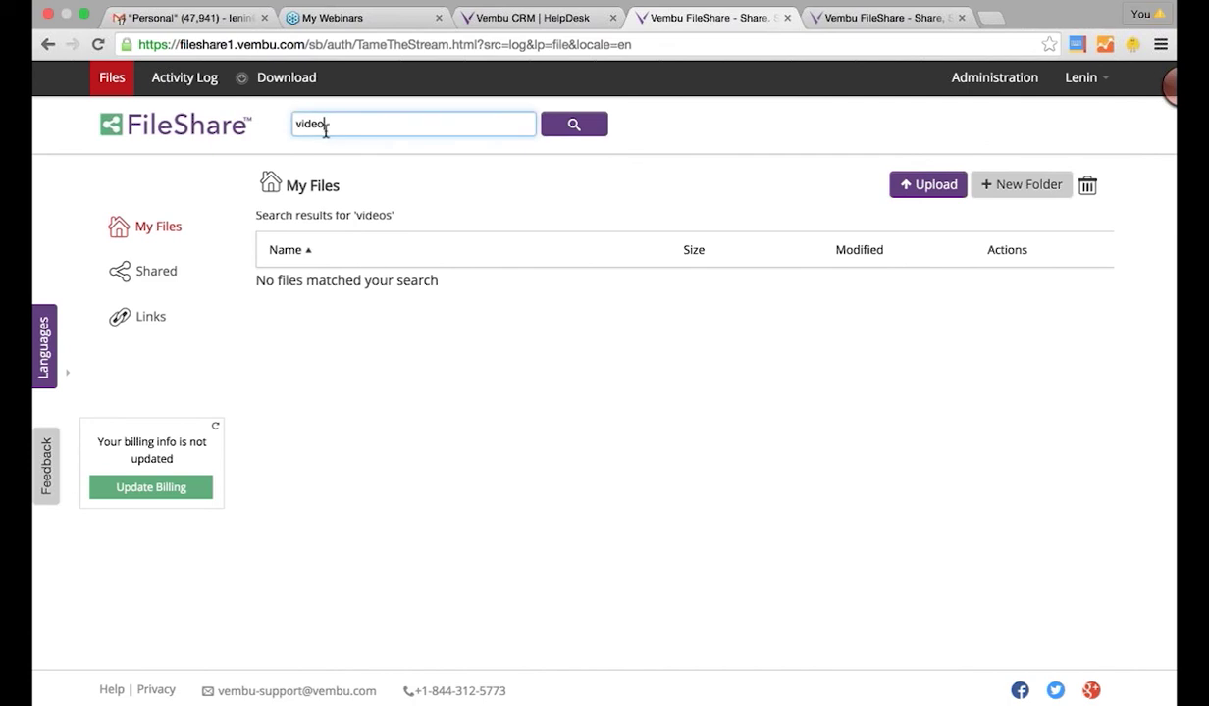
pyautogui.click(229, 126)
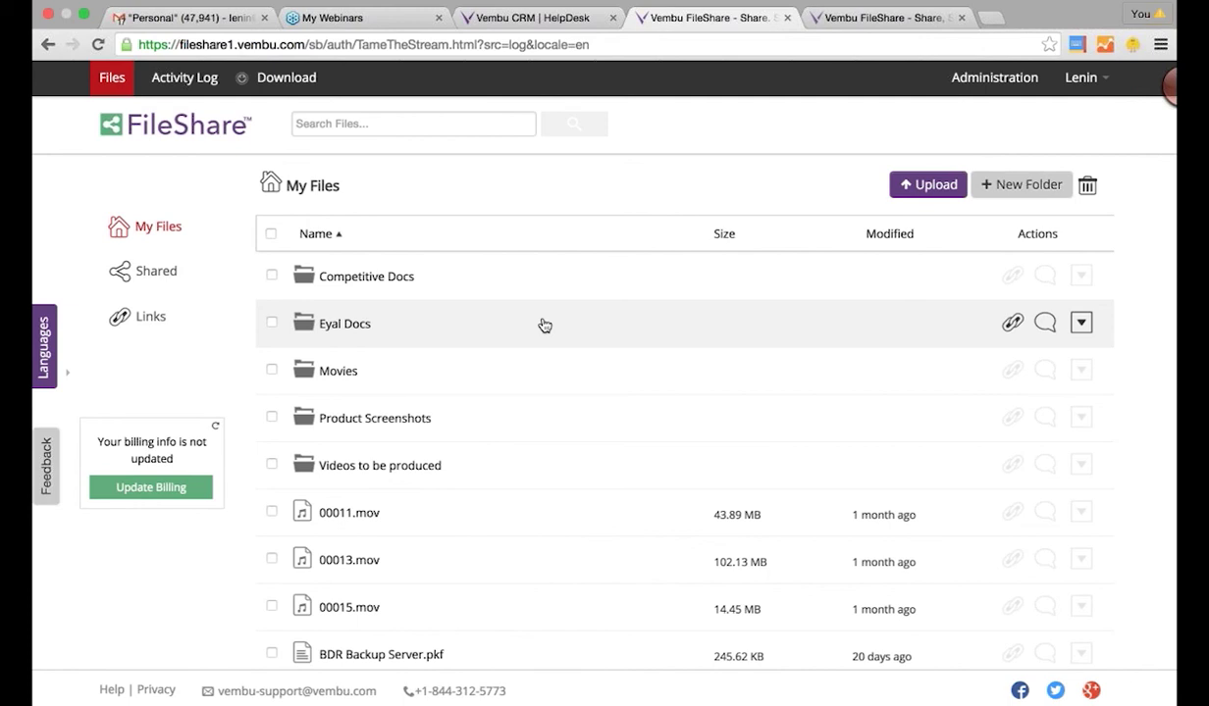
pyautogui.scroll(-2, 545, 325)
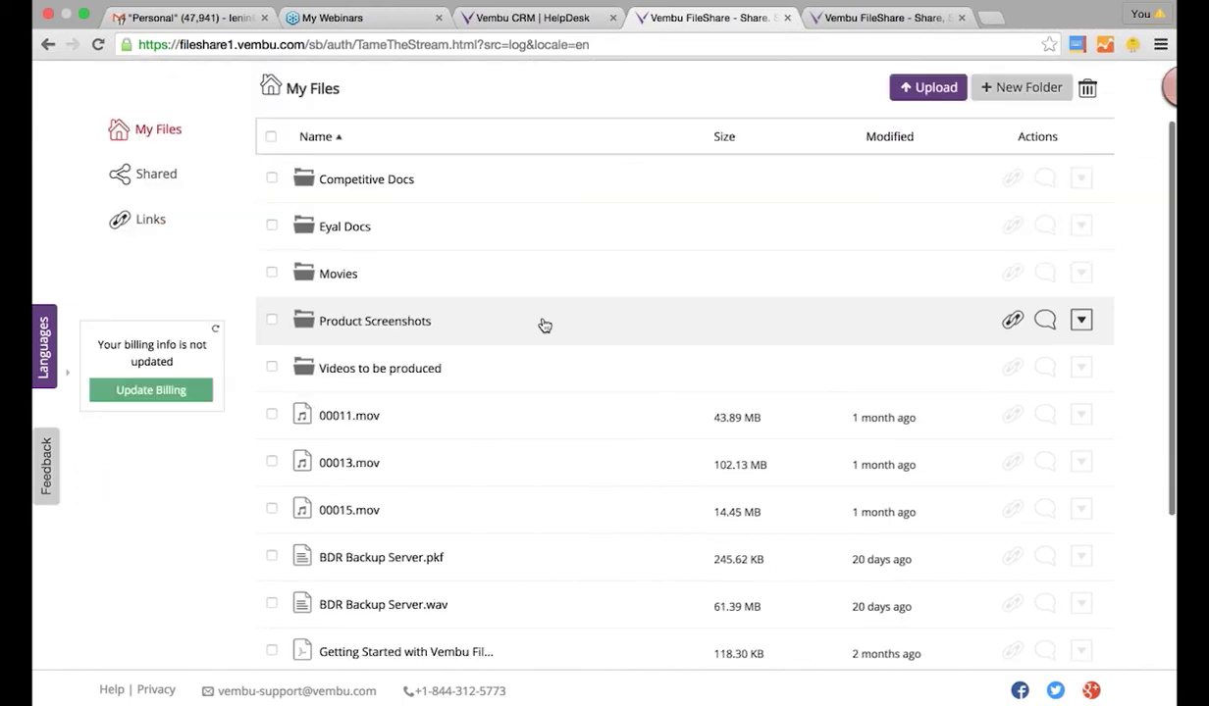
pyautogui.scroll(2, 544, 325)
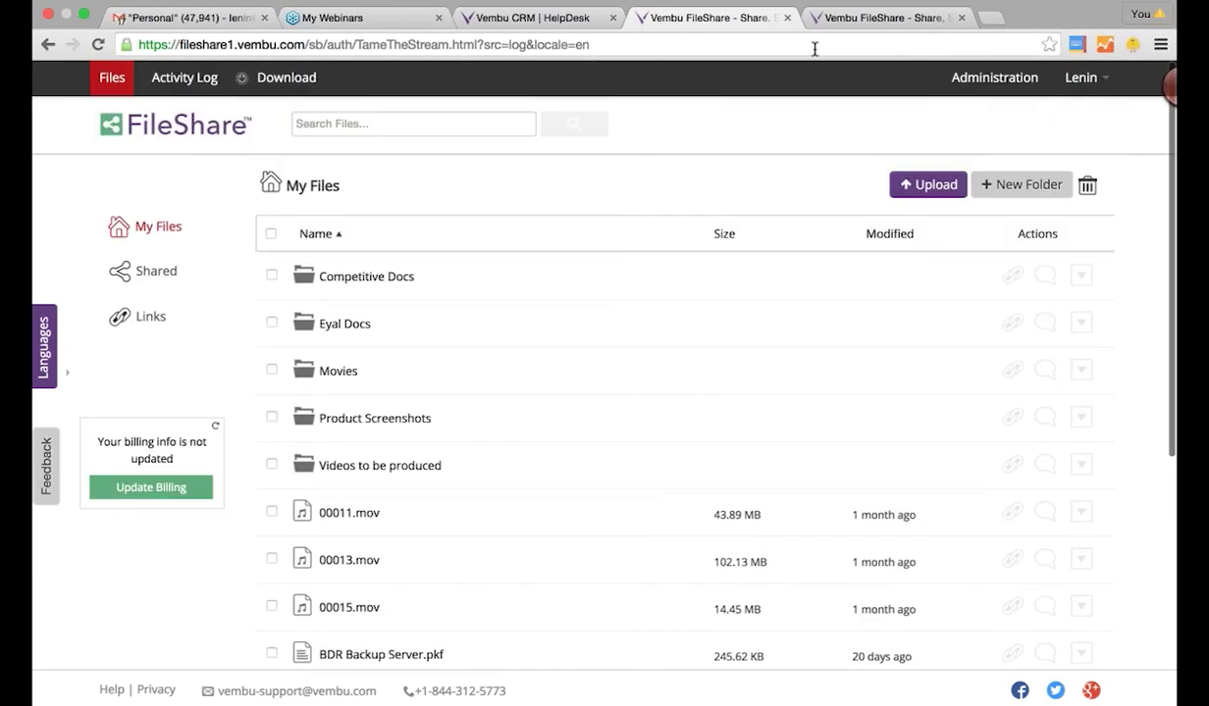
pyautogui.click(826, 20)
pyautogui.click(852, 43)
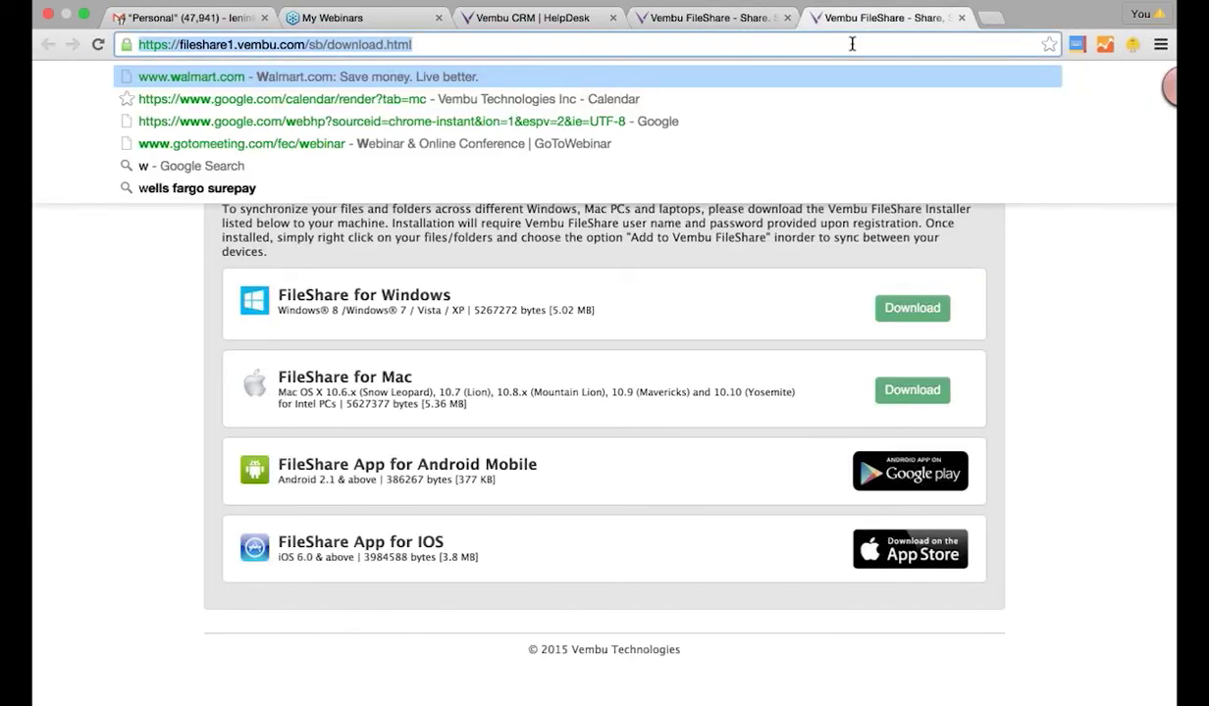
pyautogui.write('www.vembu.com')
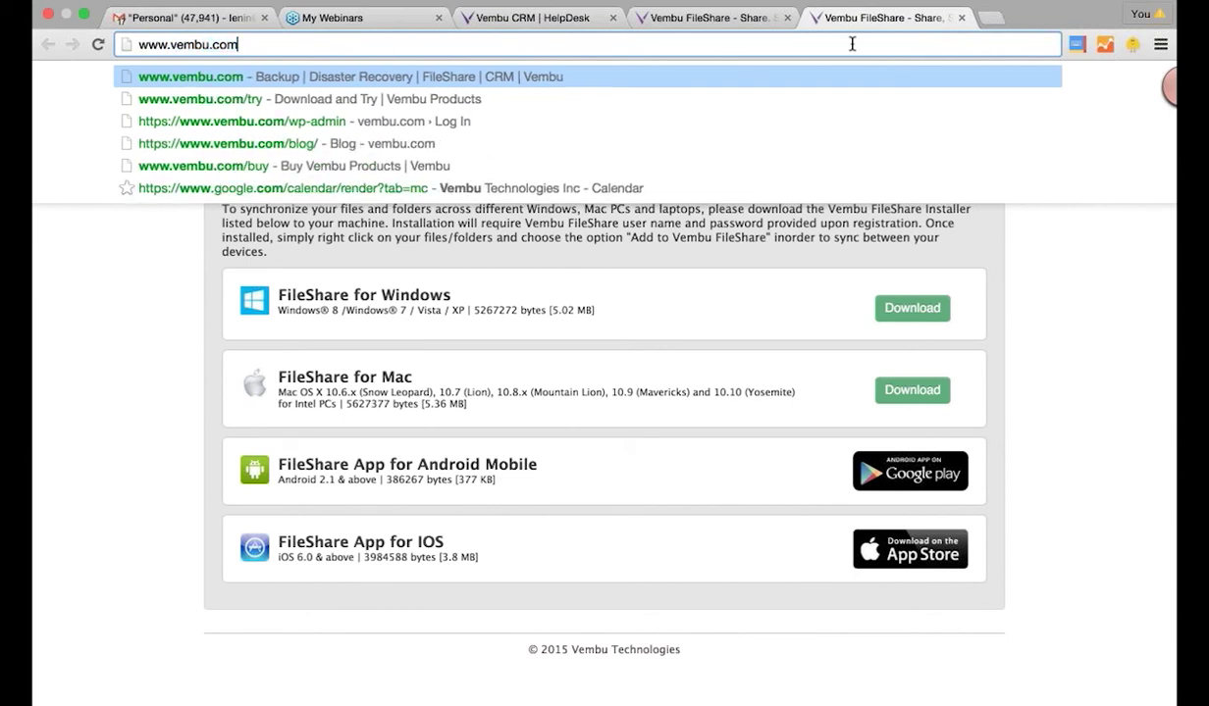
pyautogui.press('Return')
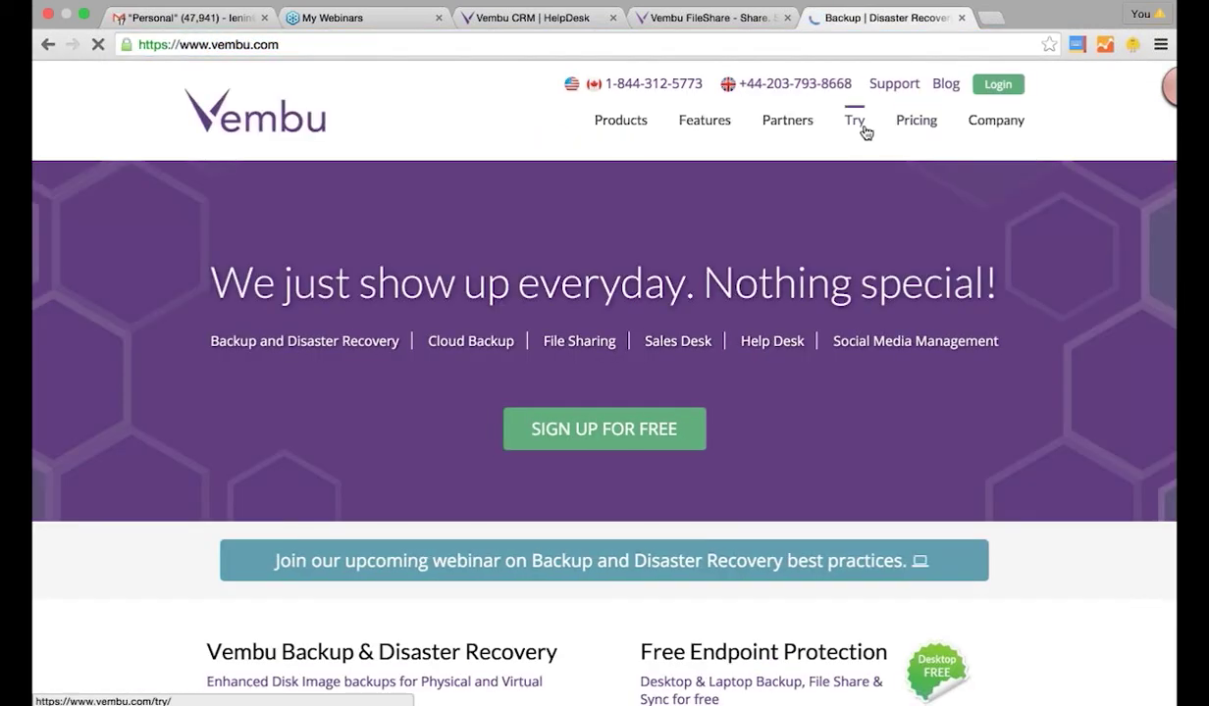
# - Show FileShare pricing ($0.10/GB/mo user licenses), then switch to GoToMeeting via Mission Control
pyautogui.click(901, 121)
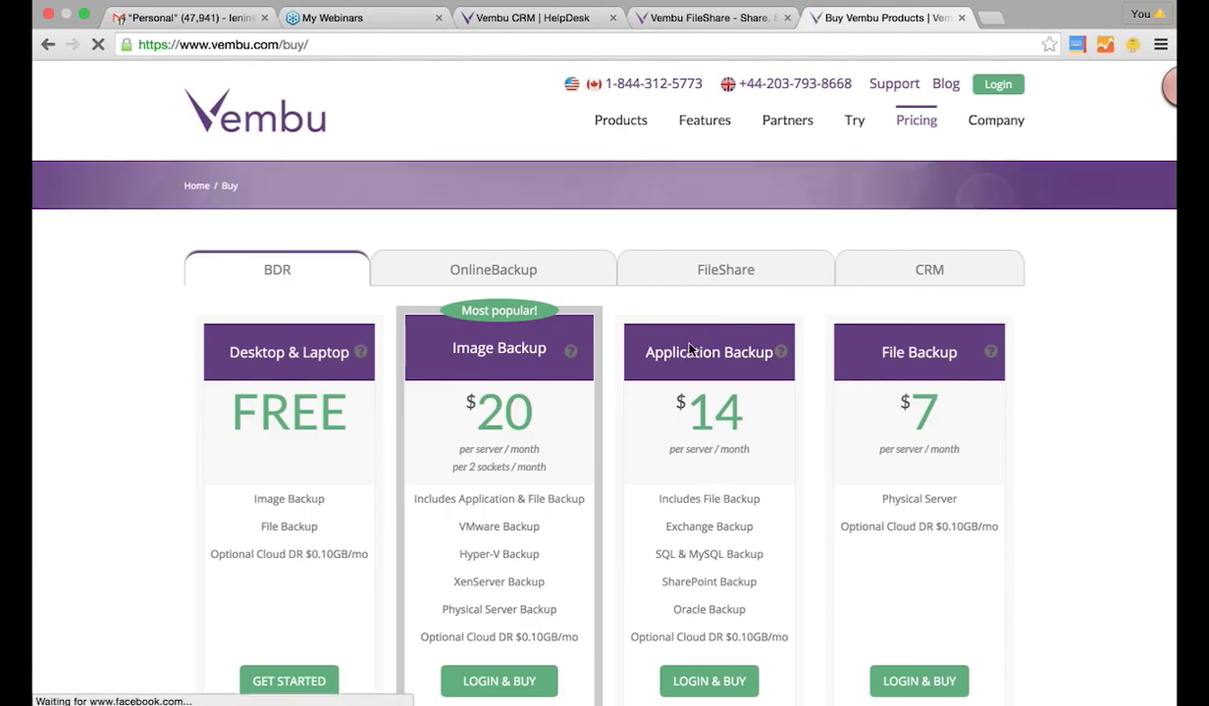
pyautogui.click(703, 275)
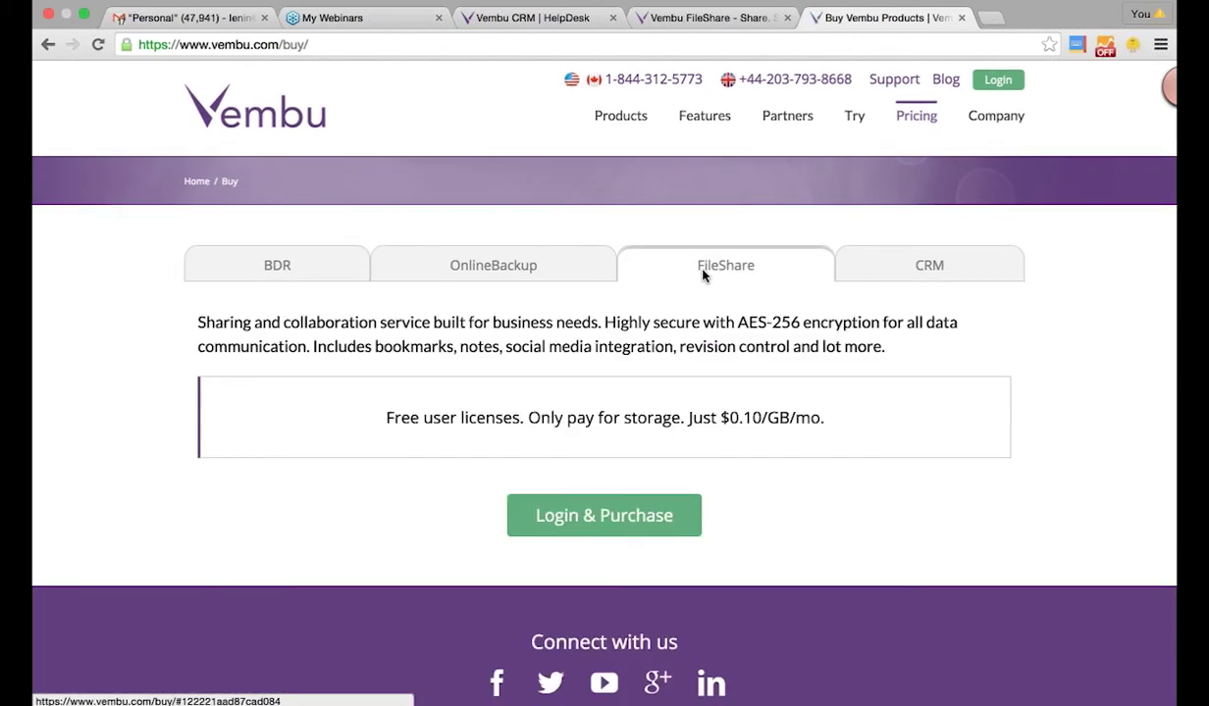
pyautogui.scroll(-3, 588, 284)
pyautogui.moveTo(384, 292); pyautogui.dragTo(812, 305)
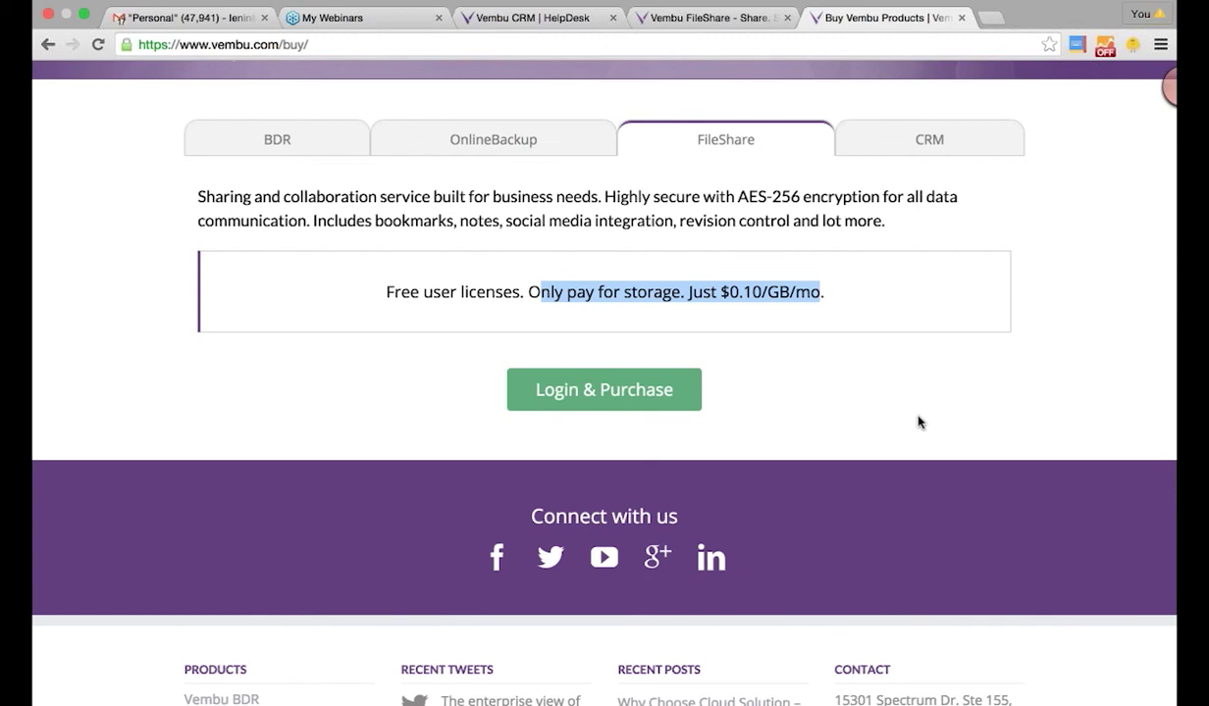
pyautogui.hotkey('ctrl', 'Up')
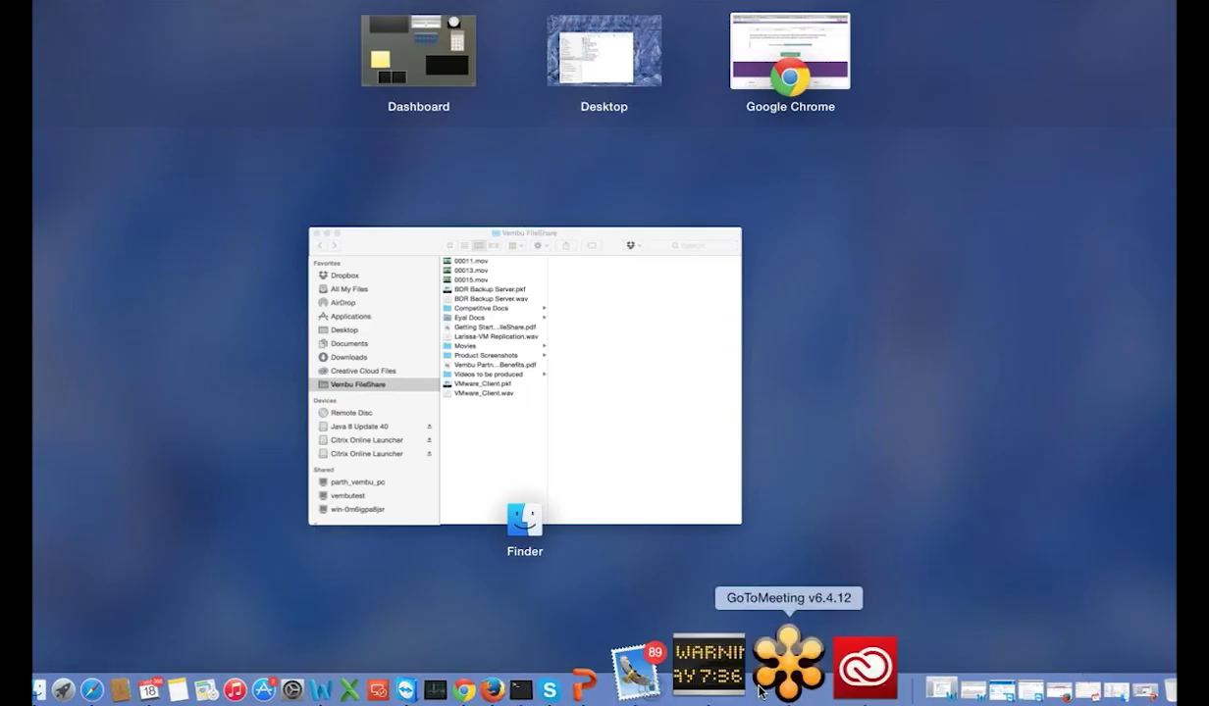
pyautogui.click(764, 690)
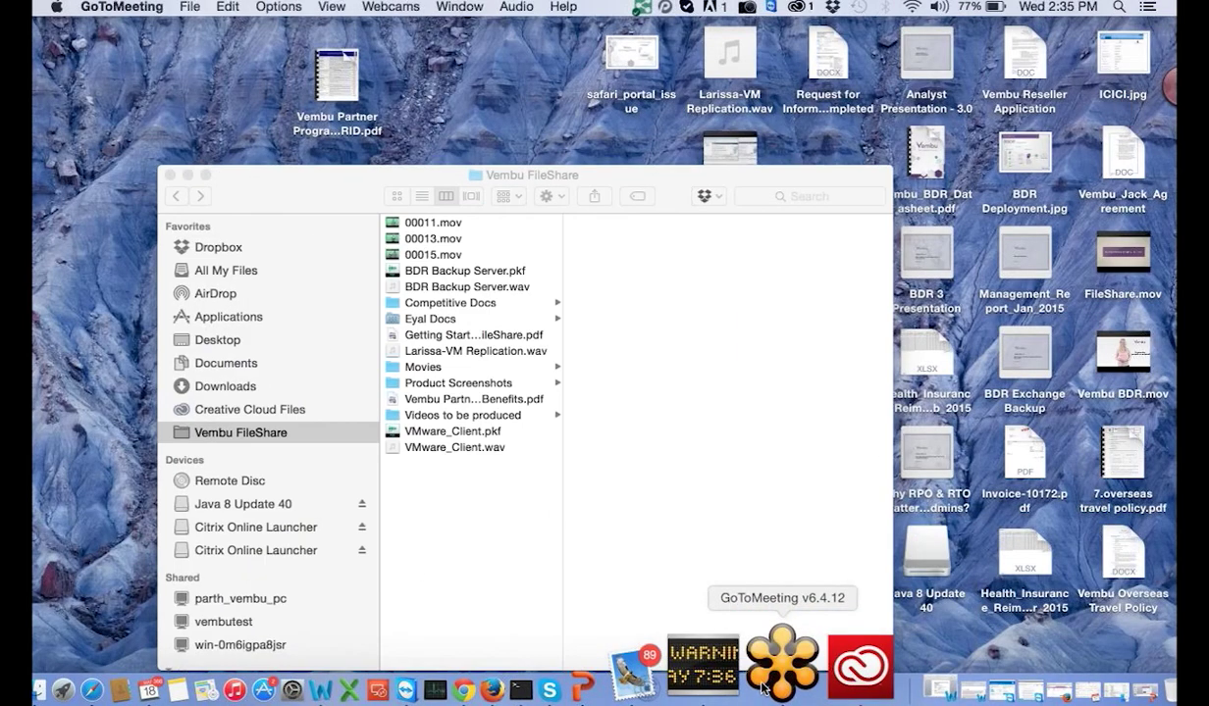